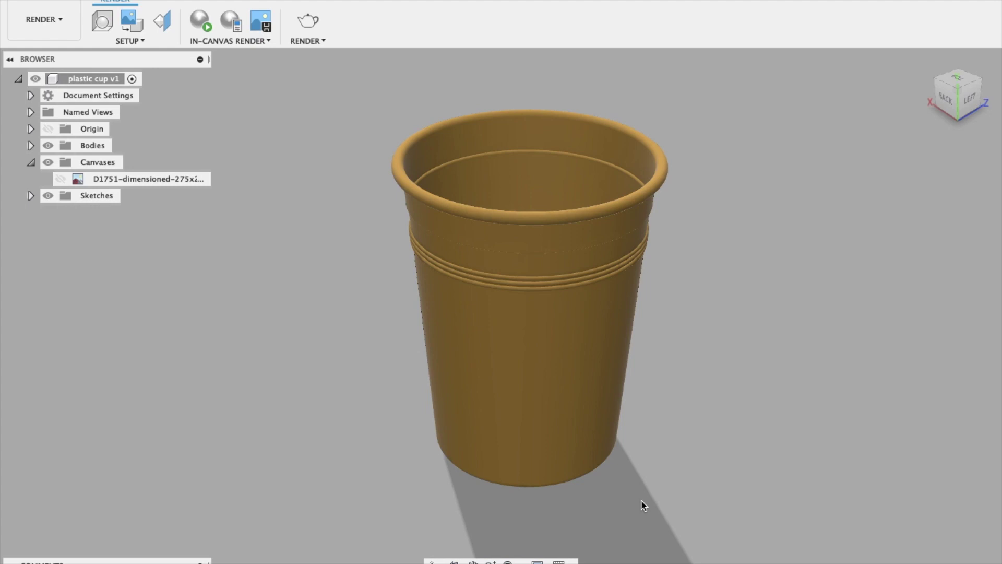
Step: Start a new, empty design document
{"action": "left_click", "coordinate": [799, 0]}
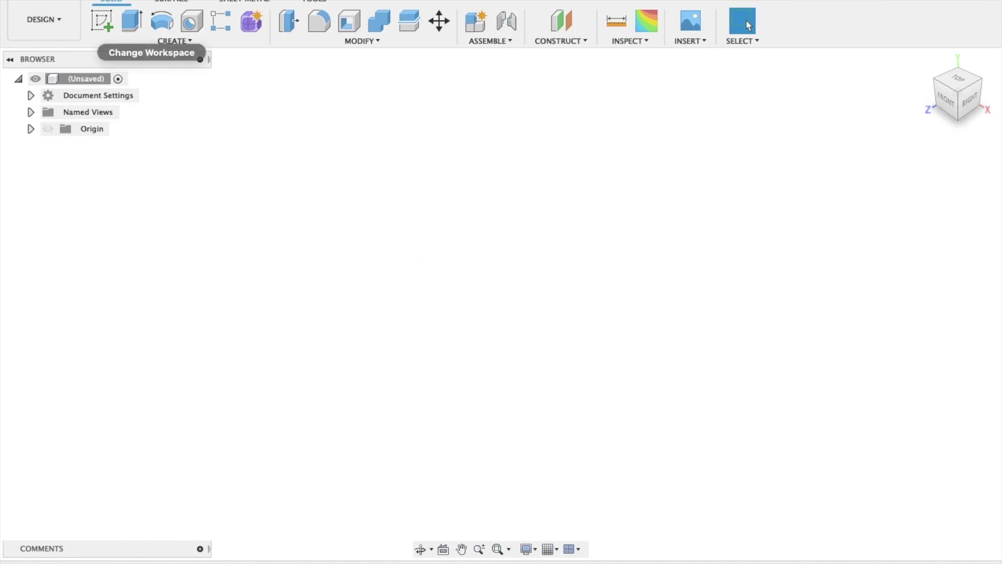
{"action": "left_click", "coordinate": [13, 1]}
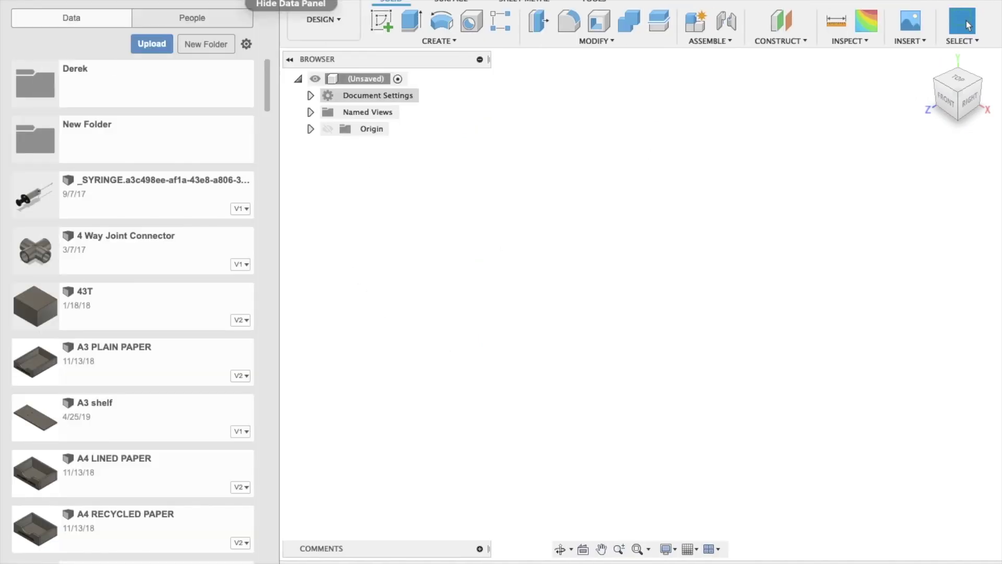
{"action": "left_click", "coordinate": [293, 1]}
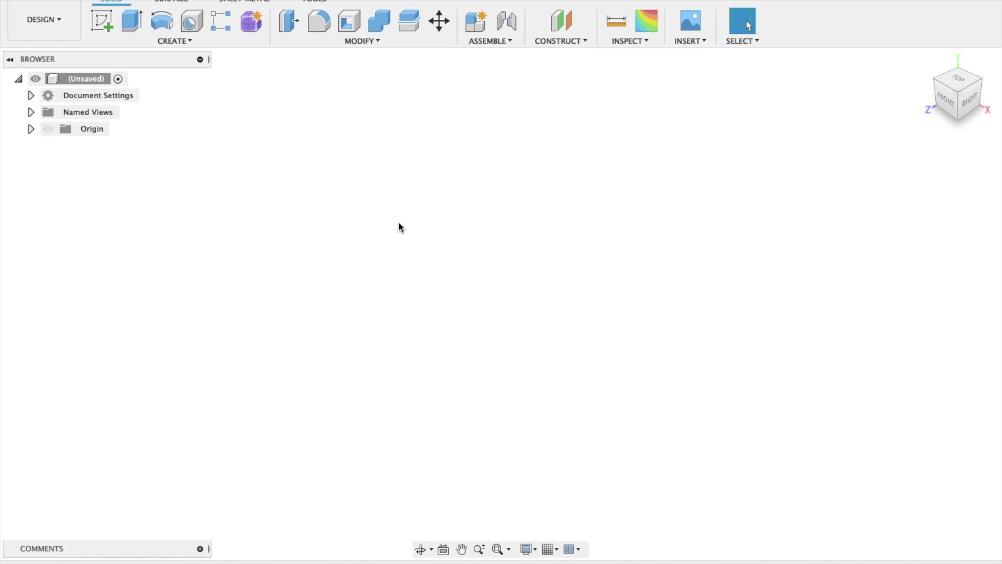
{"action": "left_click", "coordinate": [102, 21]}
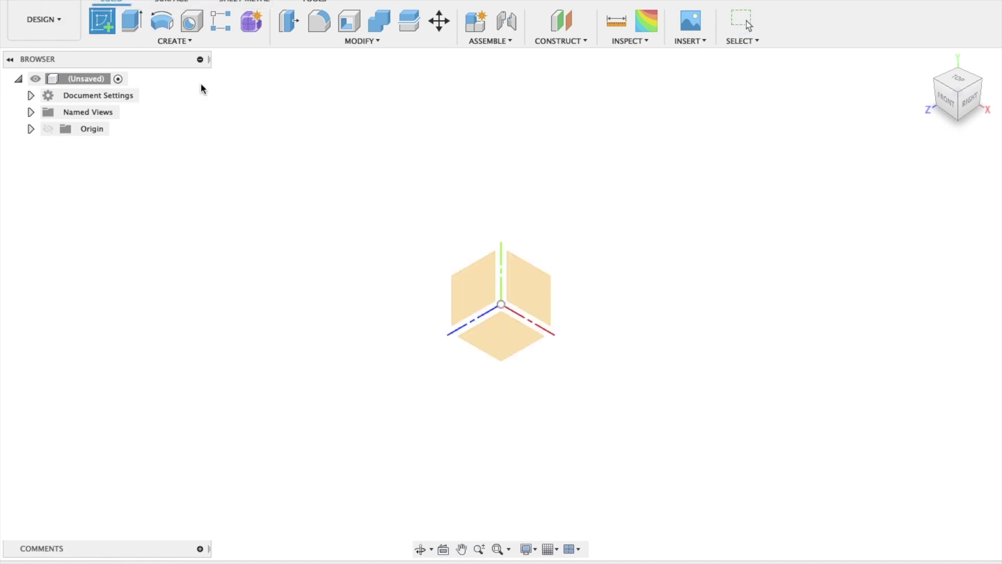
{"action": "left_click", "coordinate": [476, 303]}
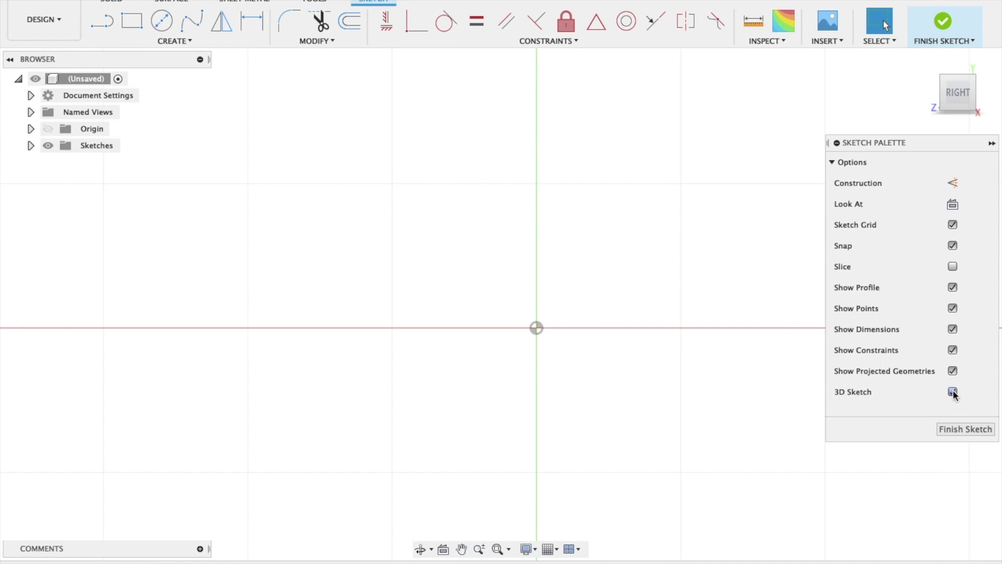
{"action": "key", "text": "super+z"}
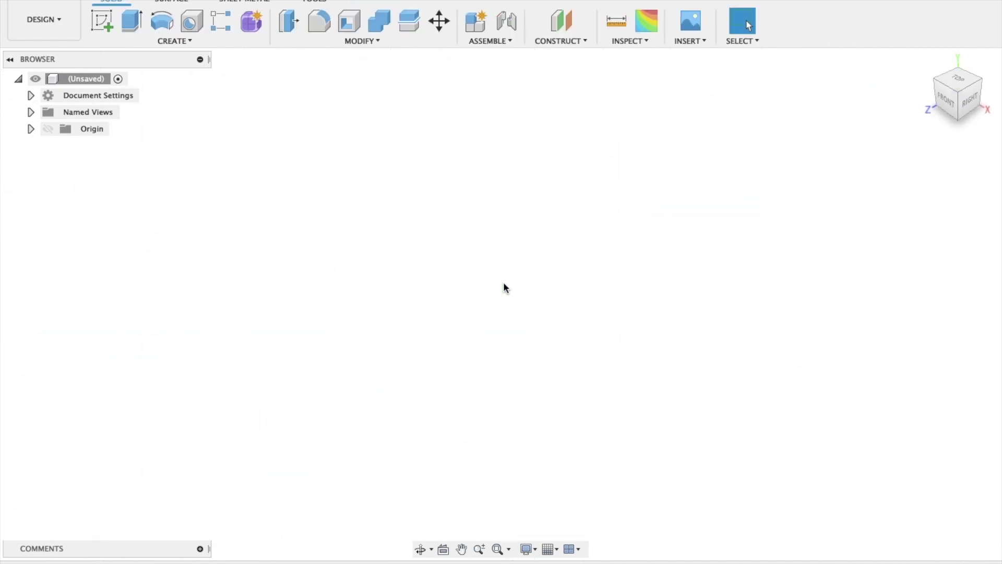
{"action": "left_click", "coordinate": [101, 23]}
{"action": "left_click", "coordinate": [525, 285]}
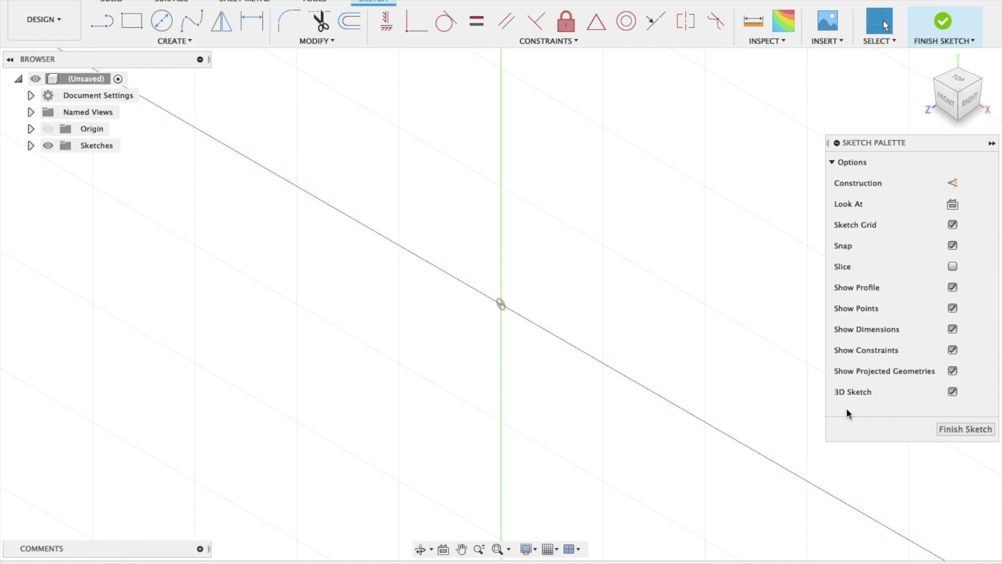
{"action": "left_click", "coordinate": [953, 392]}
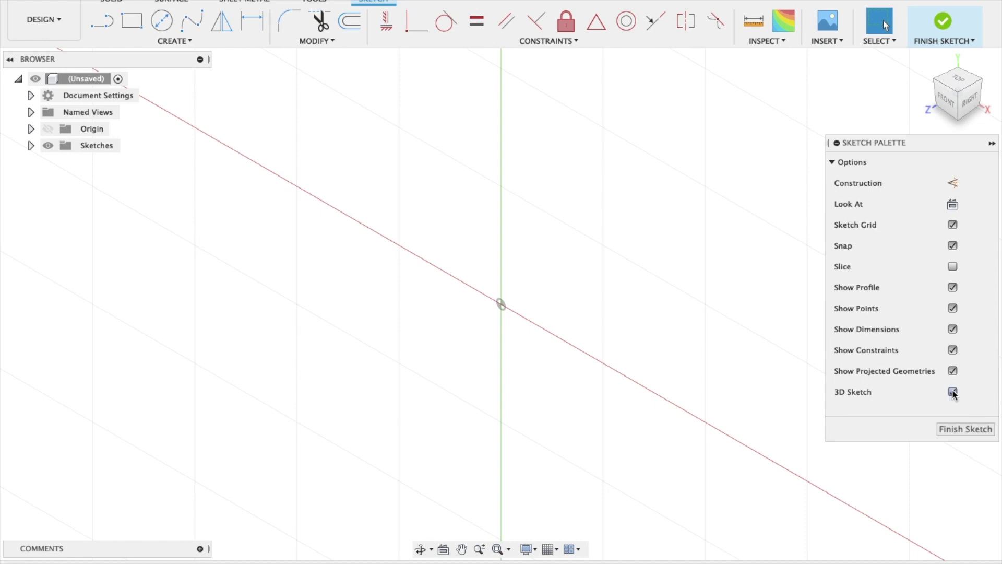
{"action": "left_click", "coordinate": [964, 428]}
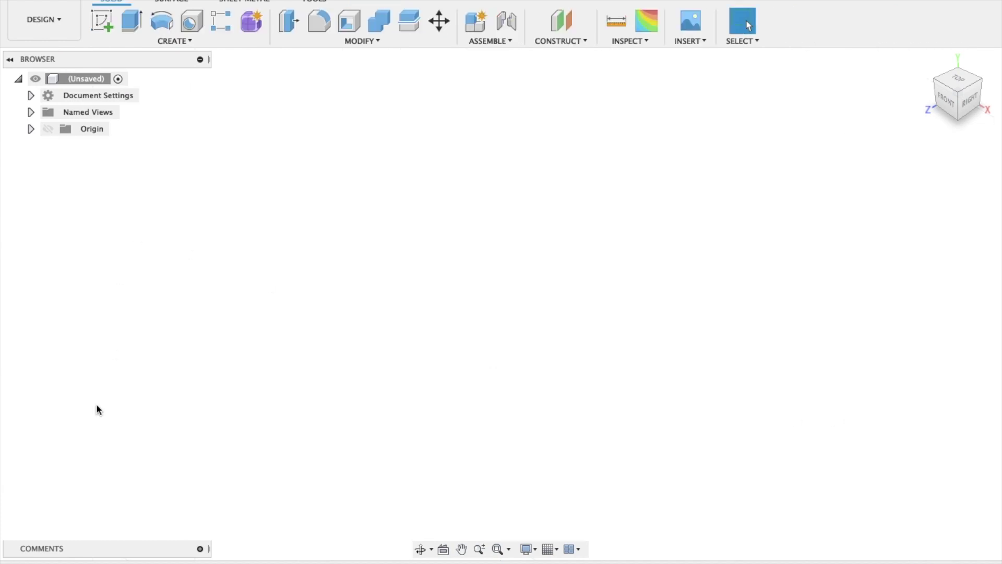
{"action": "left_click", "coordinate": [102, 20]}
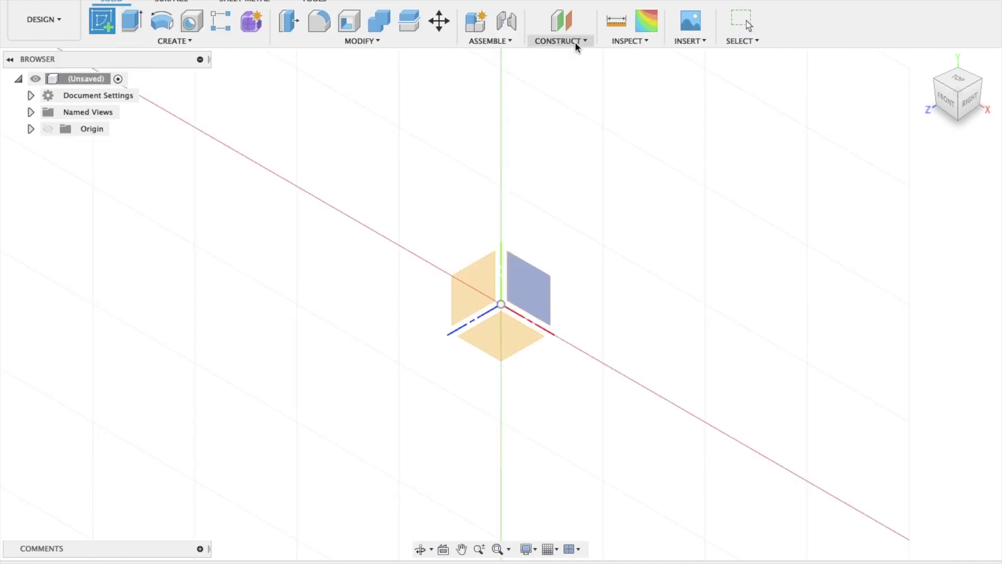
Step: Insert the image Cup Drawing for Tutorial.png from the computer as a canvas on the YZ plane
{"action": "left_click", "coordinate": [700, 39]}
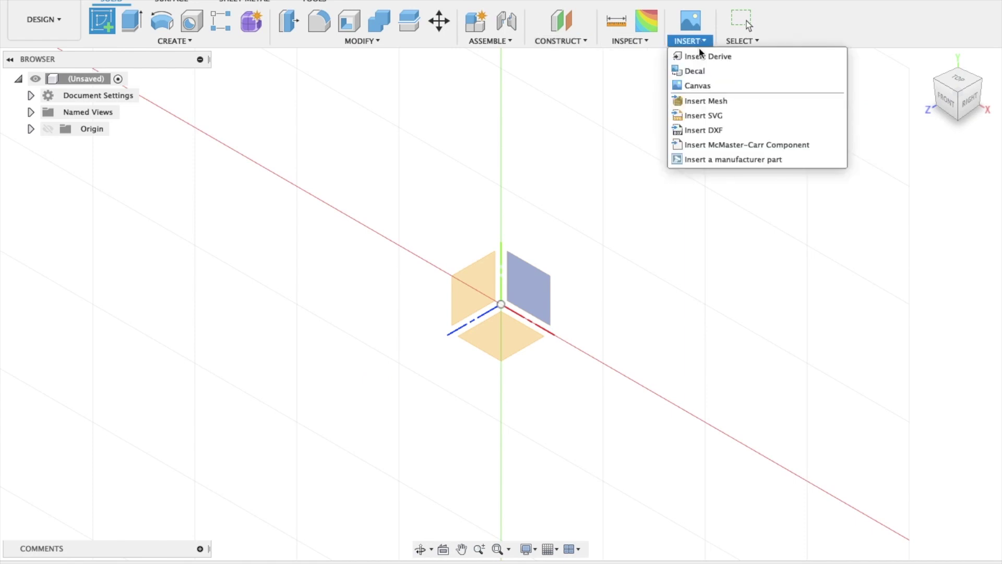
{"action": "left_click", "coordinate": [704, 85]}
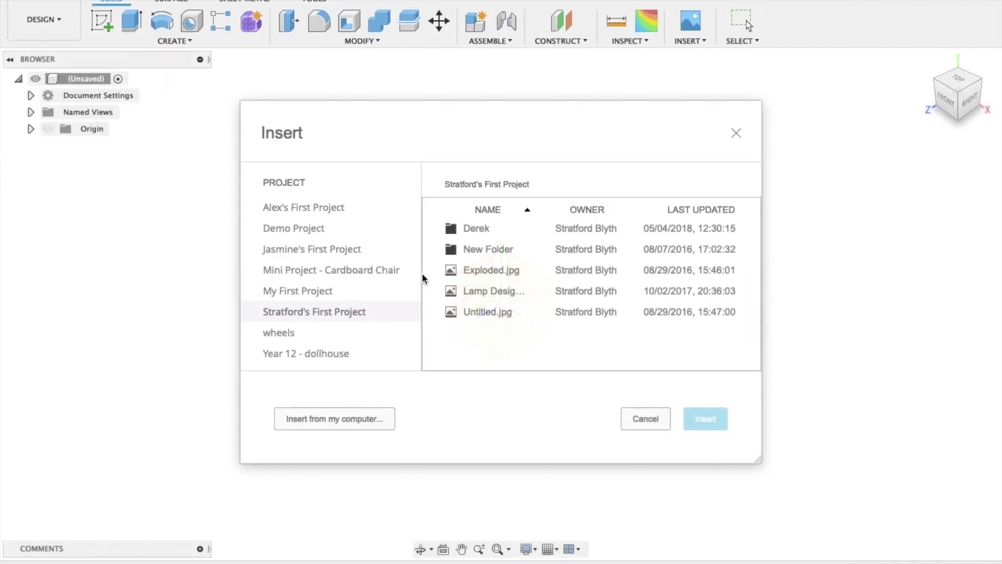
{"action": "left_click", "coordinate": [322, 413]}
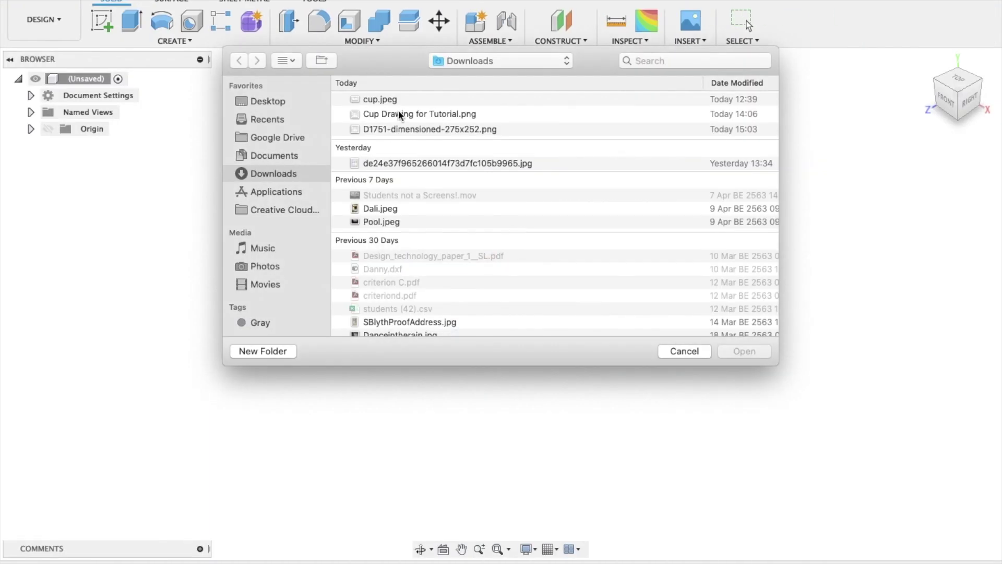
{"action": "left_click", "coordinate": [399, 113]}
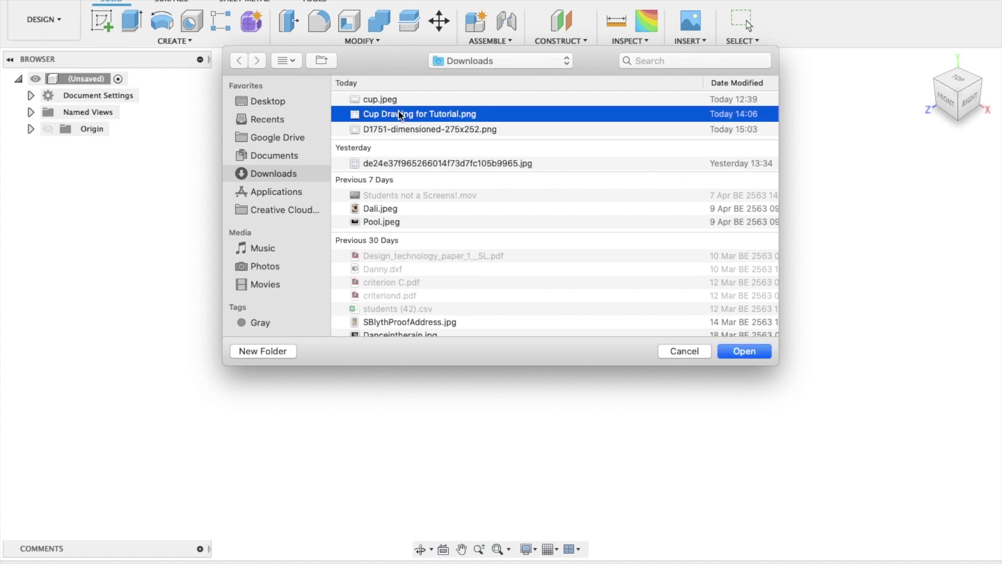
{"action": "left_click", "coordinate": [744, 351]}
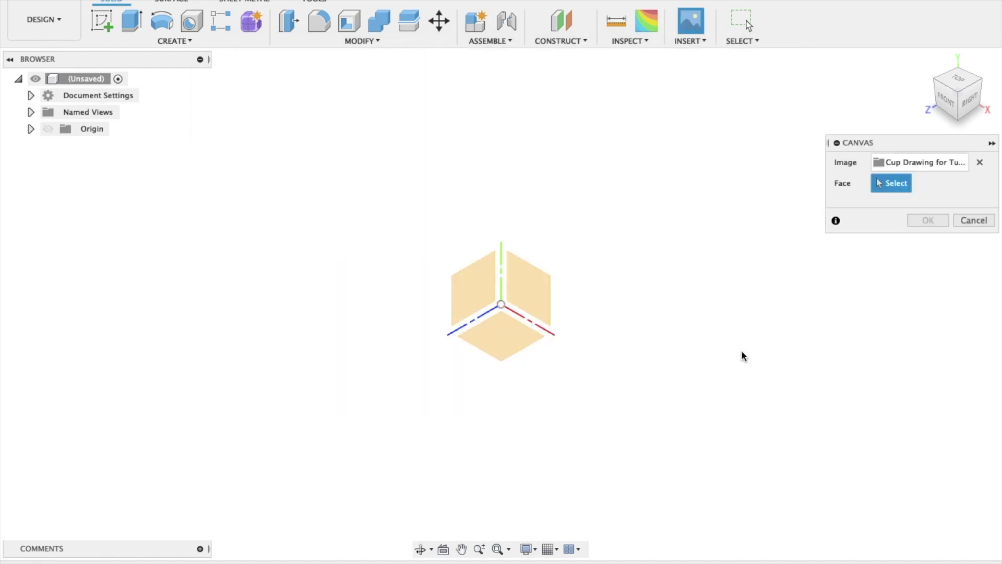
{"action": "left_click", "coordinate": [470, 291]}
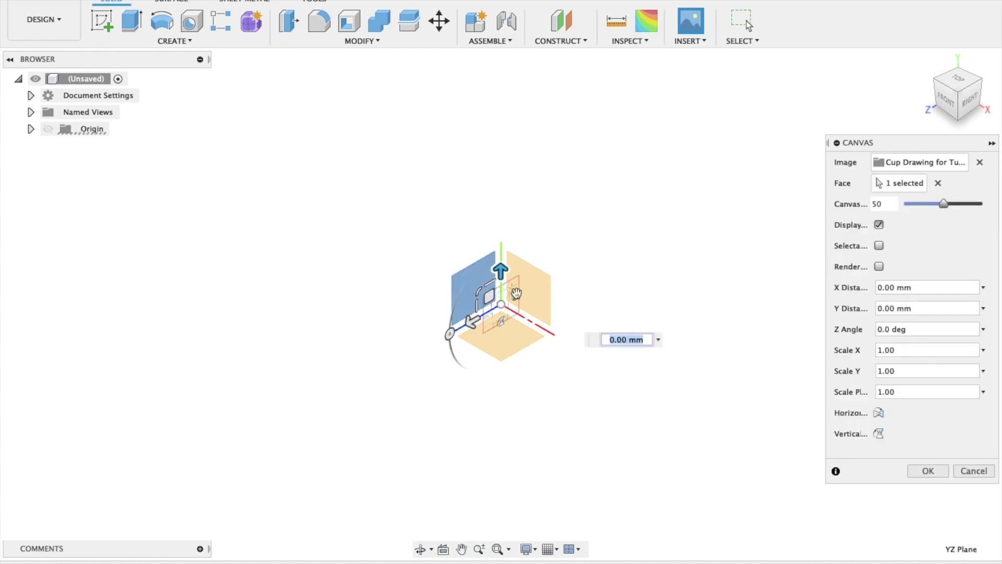
{"action": "left_click", "coordinate": [925, 473]}
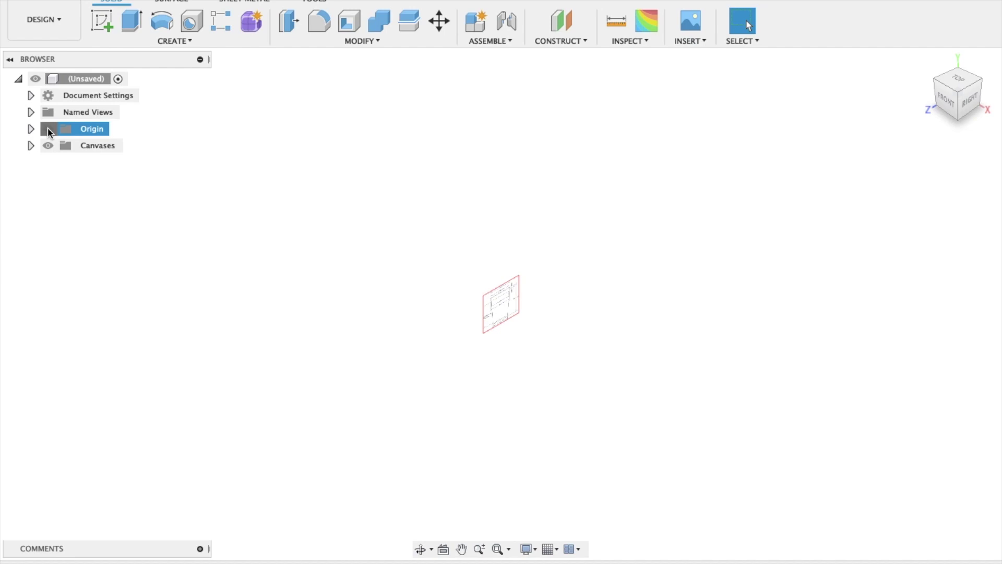
Step: Show the origin and calibrate the cup drawing canvas by setting the cup's height from base to rim to 114 mm
{"action": "left_click", "coordinate": [48, 129]}
{"action": "left_click", "coordinate": [31, 146]}
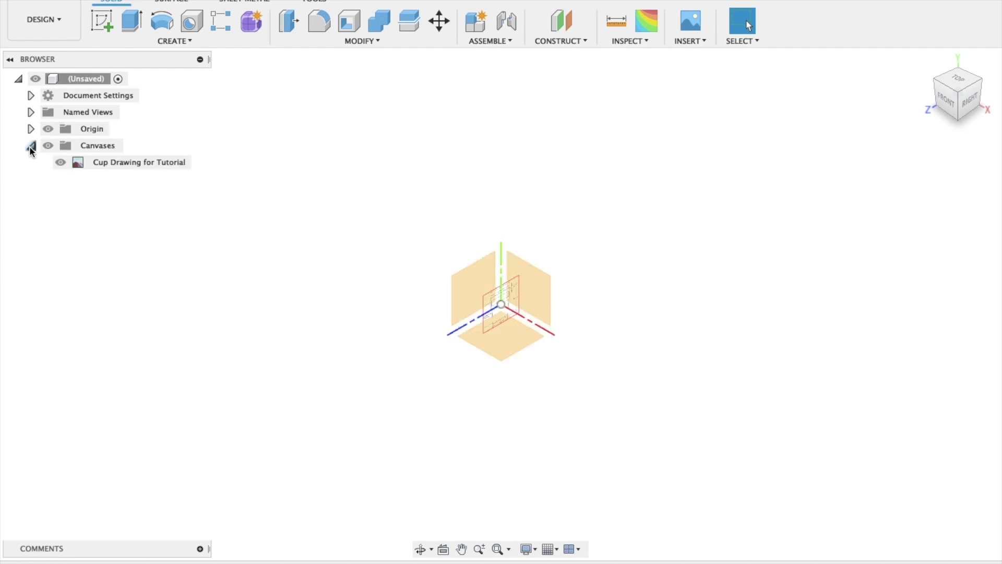
{"action": "right_click", "coordinate": [105, 164]}
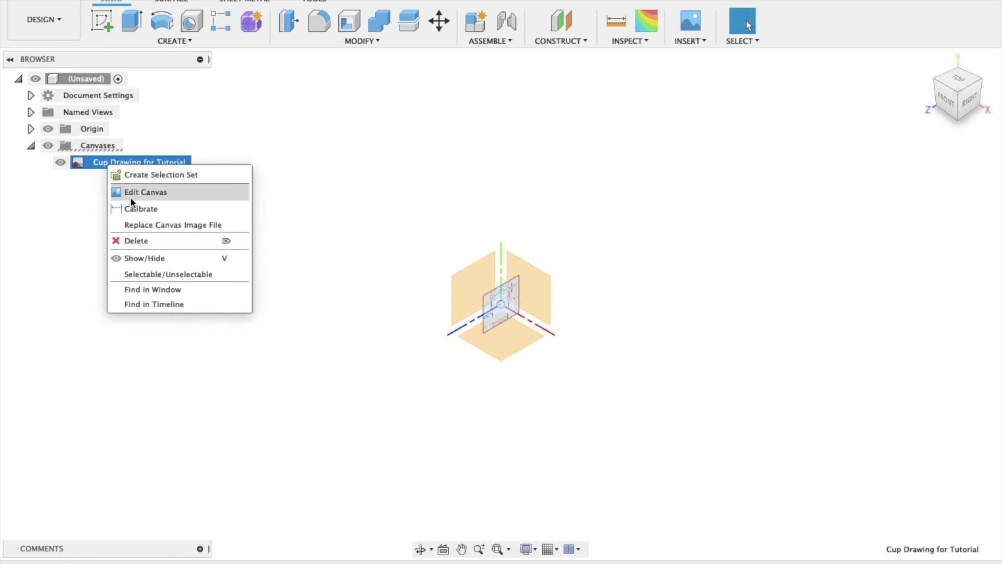
{"action": "left_click", "coordinate": [154, 209]}
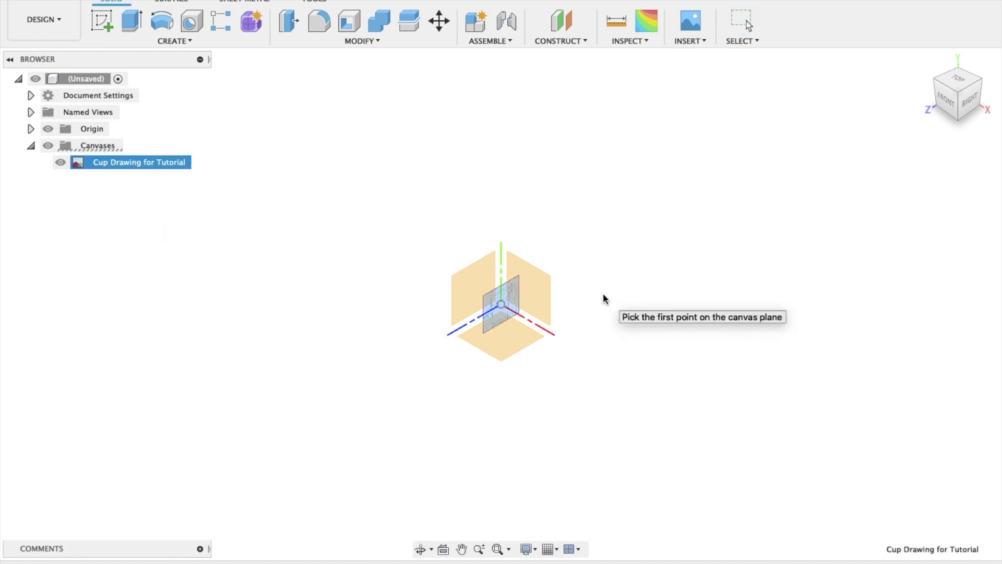
{"action": "left_click", "coordinate": [971, 102]}
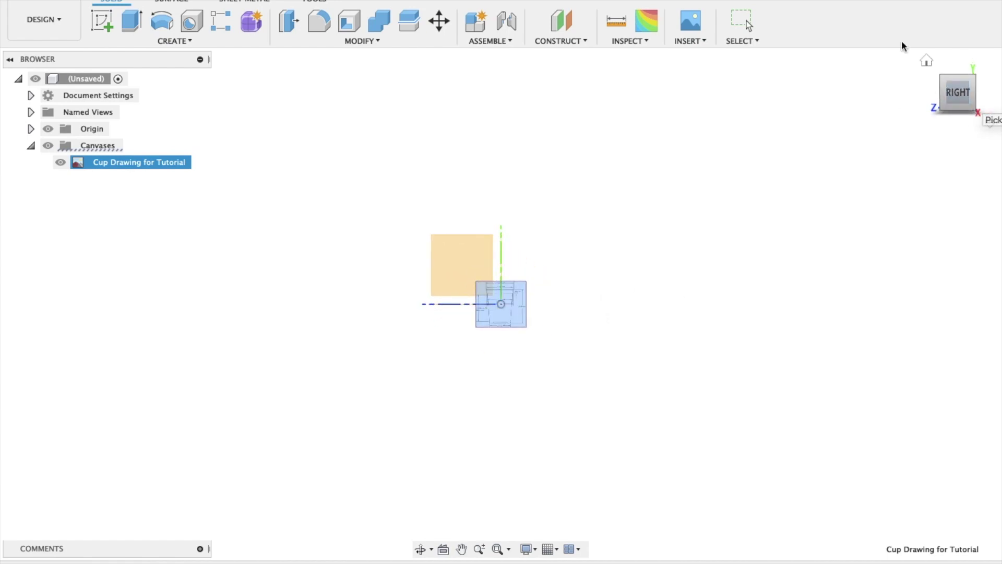
{"action": "scroll", "coordinate": [507, 340], "scroll_direction": "up", "scroll_amount": 5}
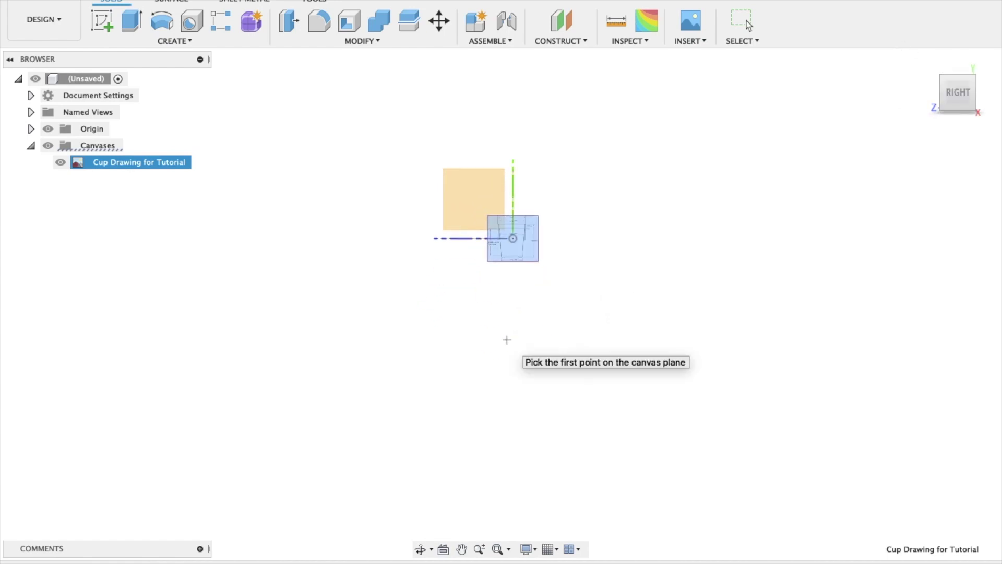
{"action": "scroll", "coordinate": [507, 340], "scroll_direction": "up", "scroll_amount": 5}
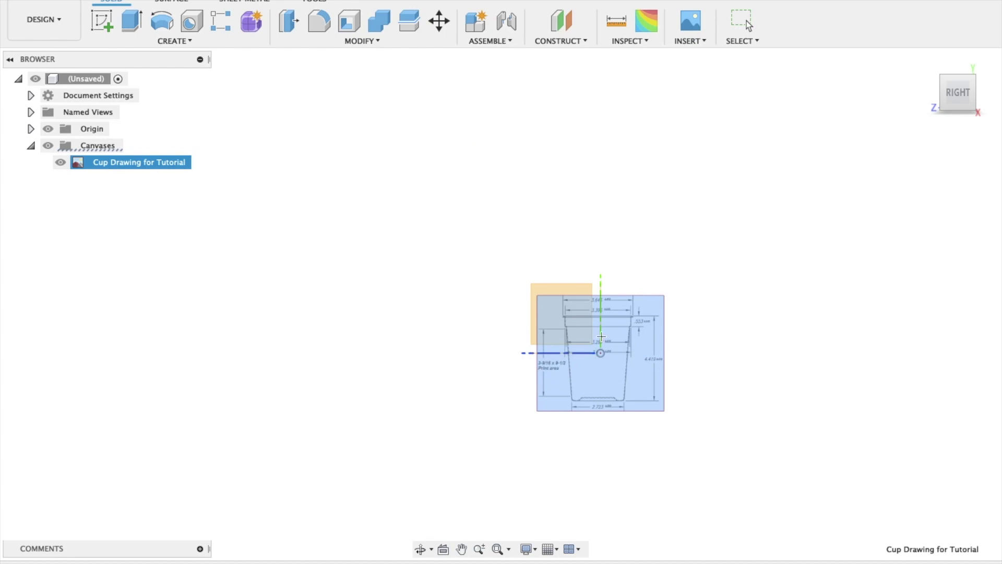
{"action": "scroll", "coordinate": [602, 337], "scroll_direction": "right", "scroll_amount": 3}
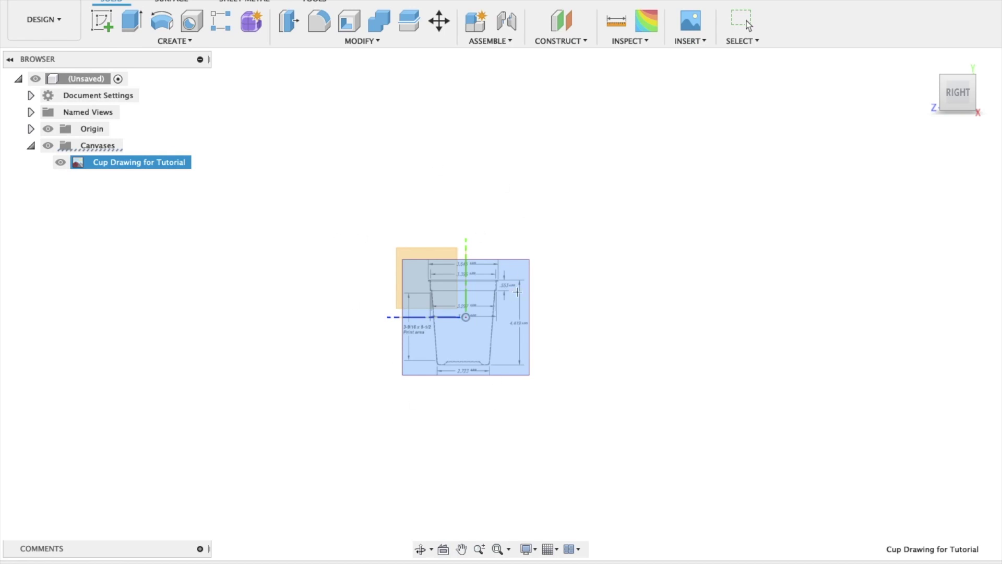
{"action": "left_click", "coordinate": [440, 364]}
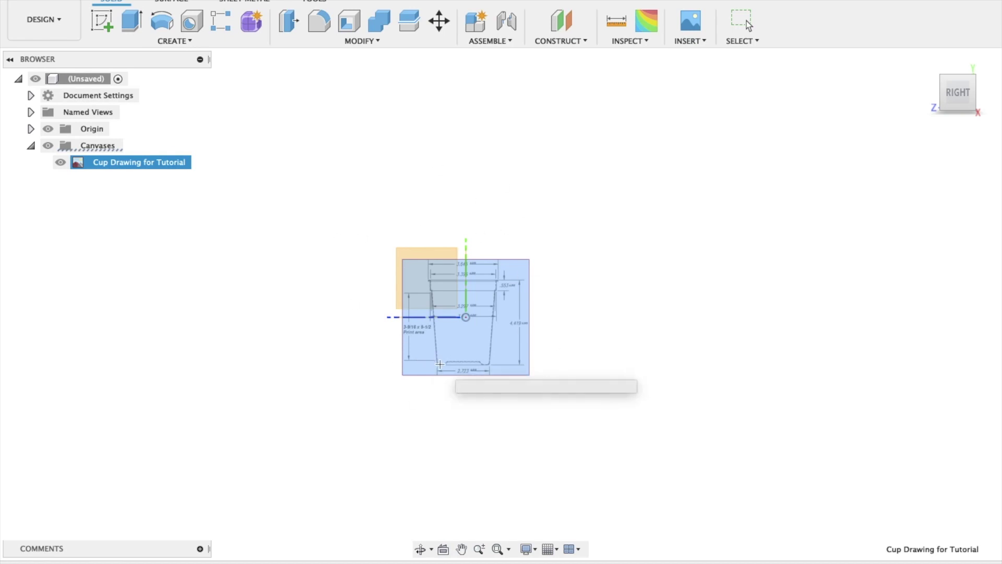
{"action": "left_click", "coordinate": [441, 281]}
{"action": "type", "text": "114"}
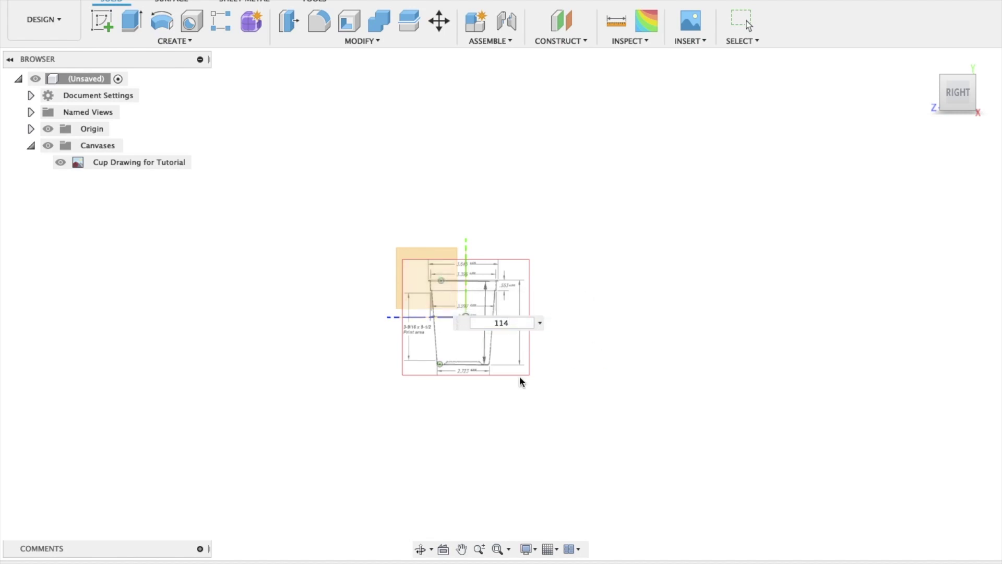
{"action": "key", "text": "Return"}
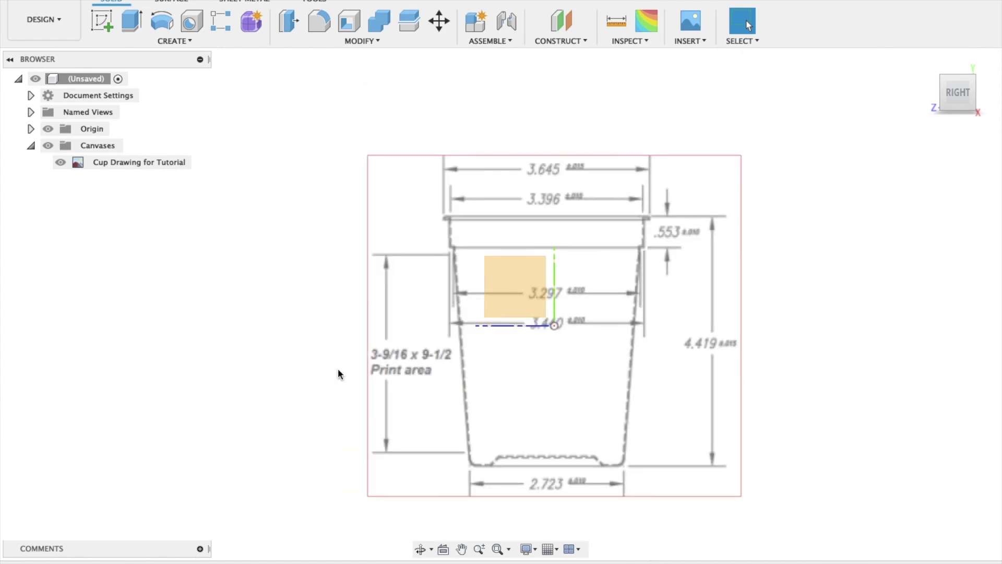
Step: Edit the cup drawing canvas, moving it about 64.8 mm up and about -3.5 mm in Y distance to bring the cup's base centre to the origin
{"action": "left_click", "coordinate": [105, 164]}
{"action": "right_click", "coordinate": [105, 165]}
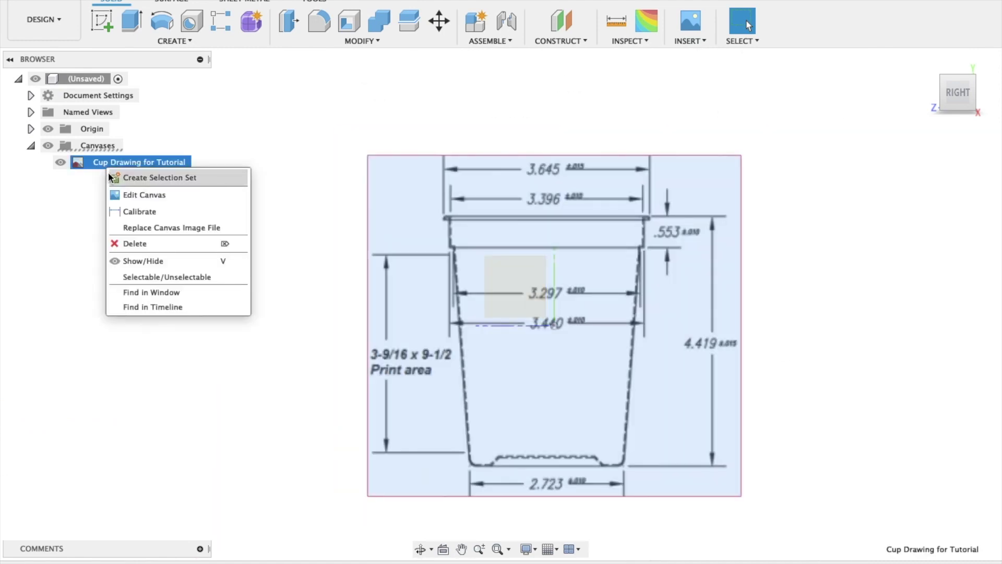
{"action": "left_click", "coordinate": [155, 194]}
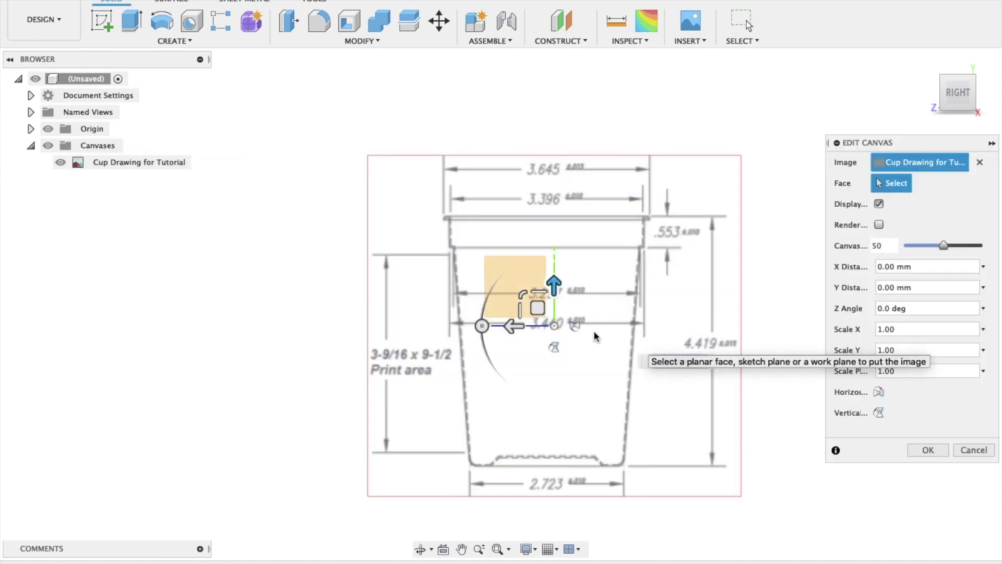
{"action": "left_click", "coordinate": [555, 285]}
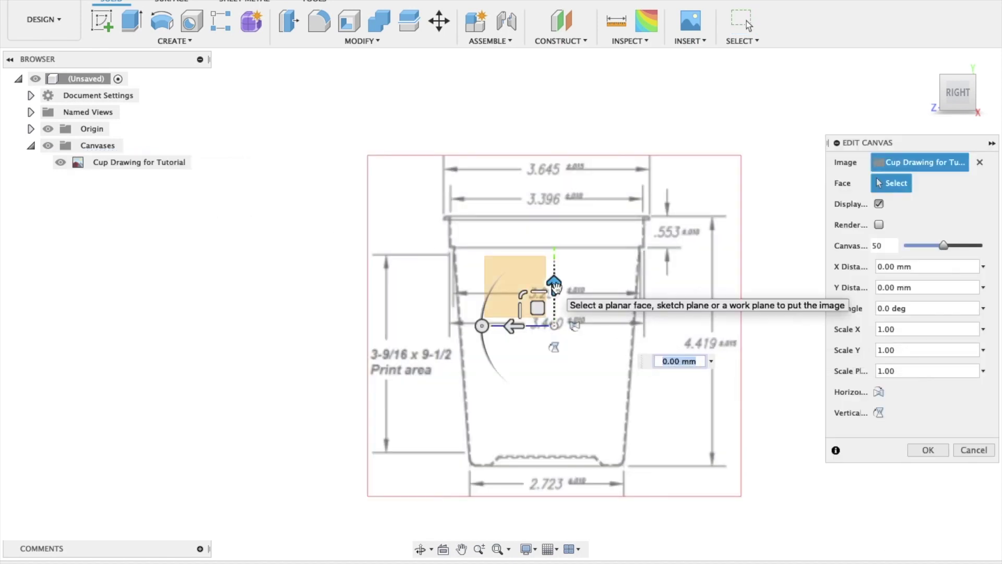
{"action": "left_click_drag", "start_coordinate": [555, 286], "coordinate": [561, 155]}
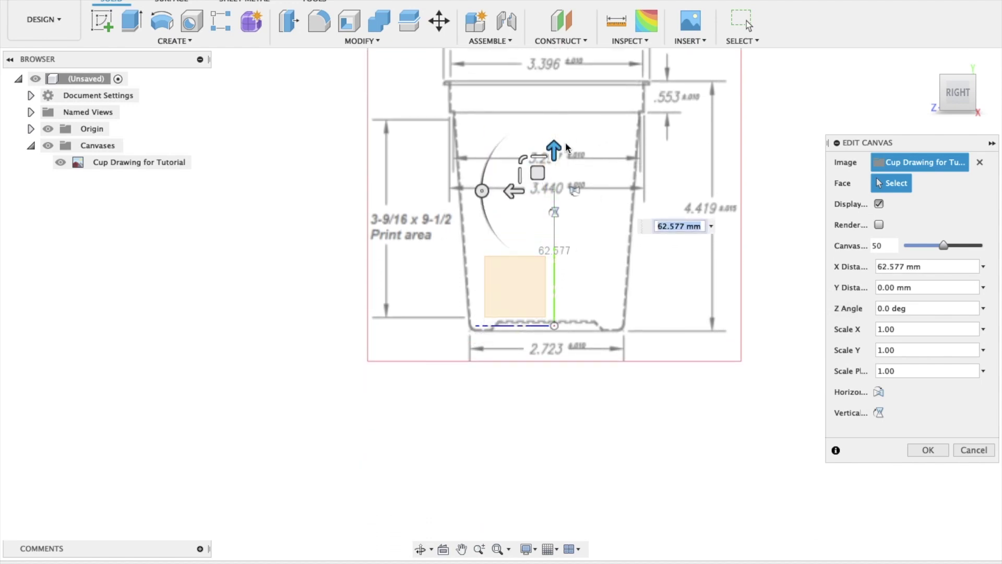
{"action": "left_click_drag", "start_coordinate": [559, 150], "coordinate": [557, 145]}
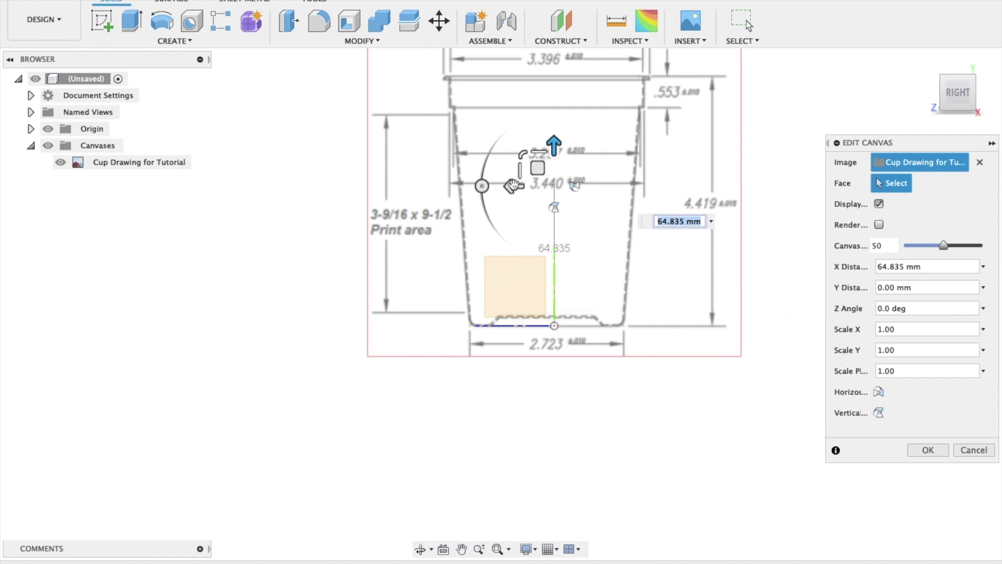
{"action": "left_click_drag", "start_coordinate": [514, 187], "coordinate": [518, 187]}
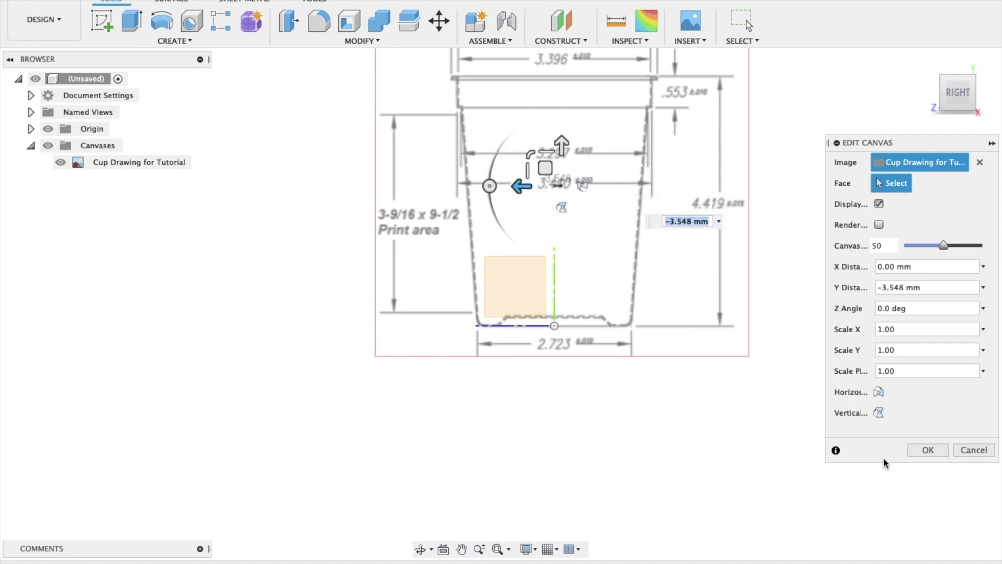
{"action": "left_click", "coordinate": [927, 449]}
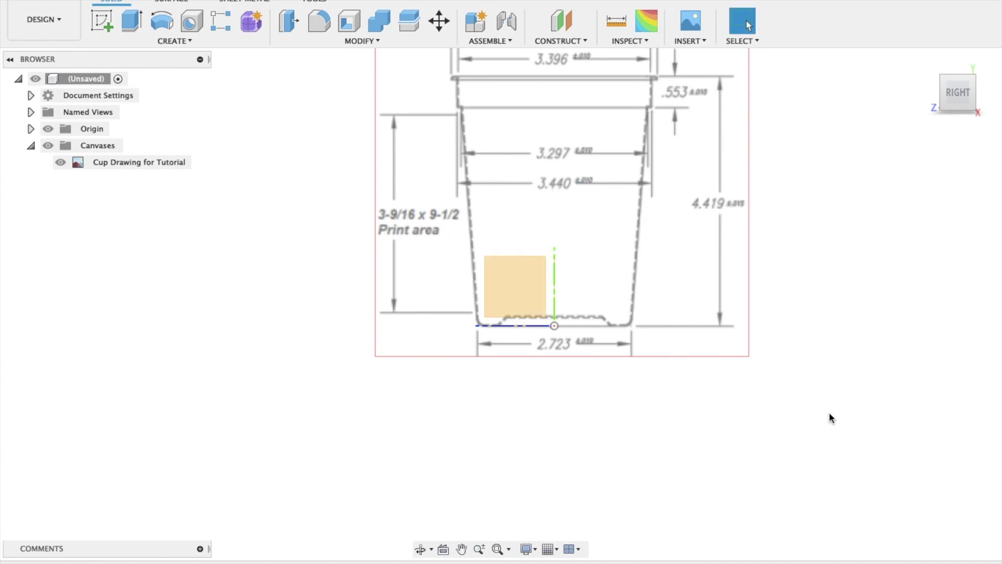
{"action": "scroll", "coordinate": [830, 416], "scroll_direction": "down", "scroll_amount": 3}
{"action": "scroll", "coordinate": [831, 416], "scroll_direction": "up", "scroll_amount": 3}
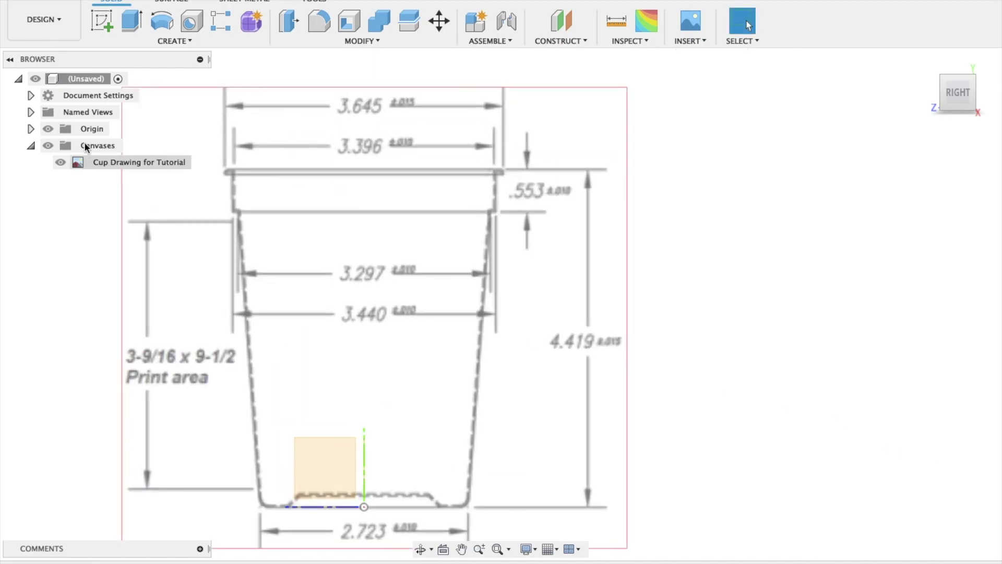
Step: Create a new sketch on the YZ plane, facing the cup drawing canvas
{"action": "left_click", "coordinate": [103, 21]}
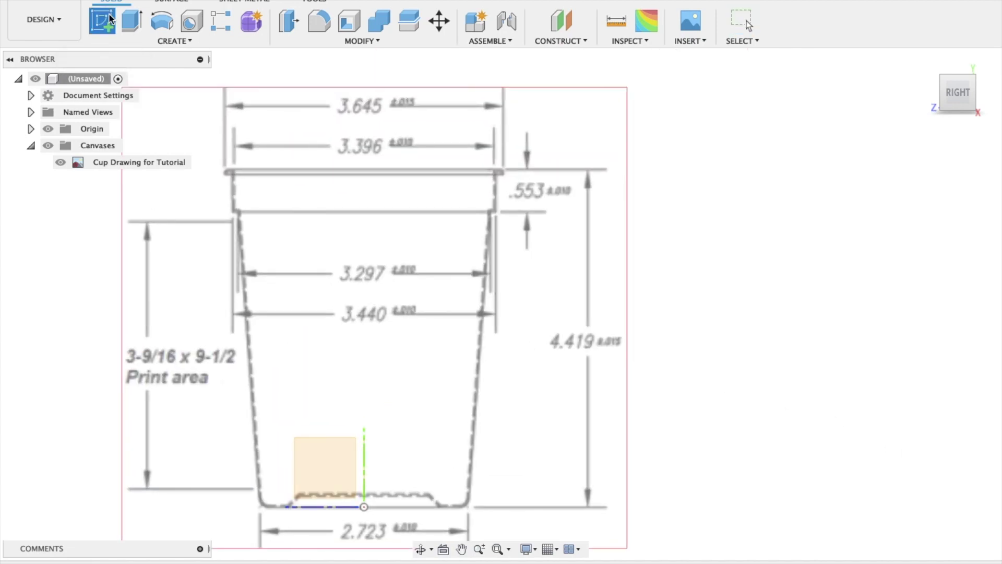
{"action": "left_click", "coordinate": [327, 469]}
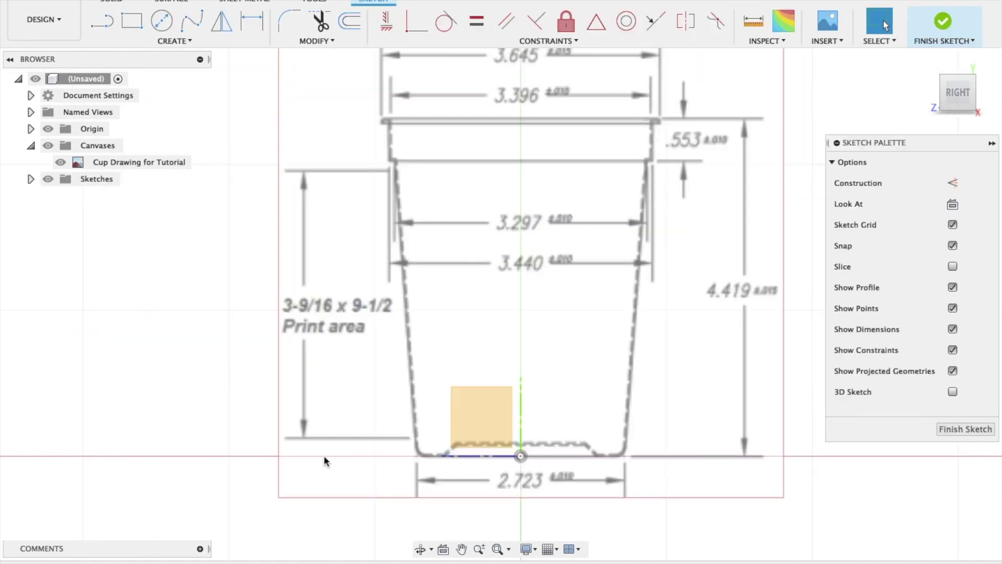
{"action": "left_click", "coordinate": [186, 40]}
{"action": "left_click", "coordinate": [184, 42]}
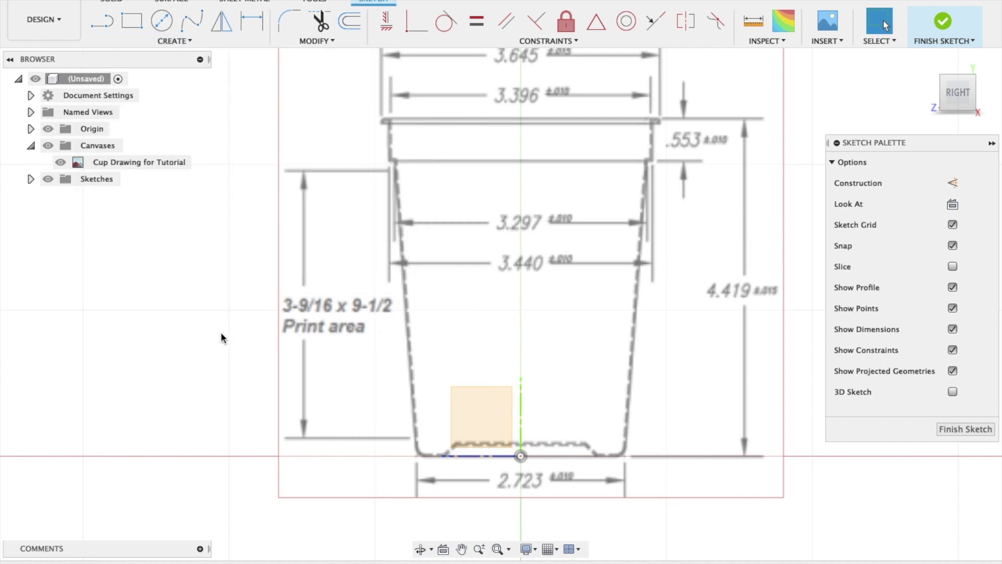
Step: Trace half of the cup's outline with connected lines from the centre axis along the raised base, up the wall and shoulder to the rim
{"action": "key", "text": "l"}
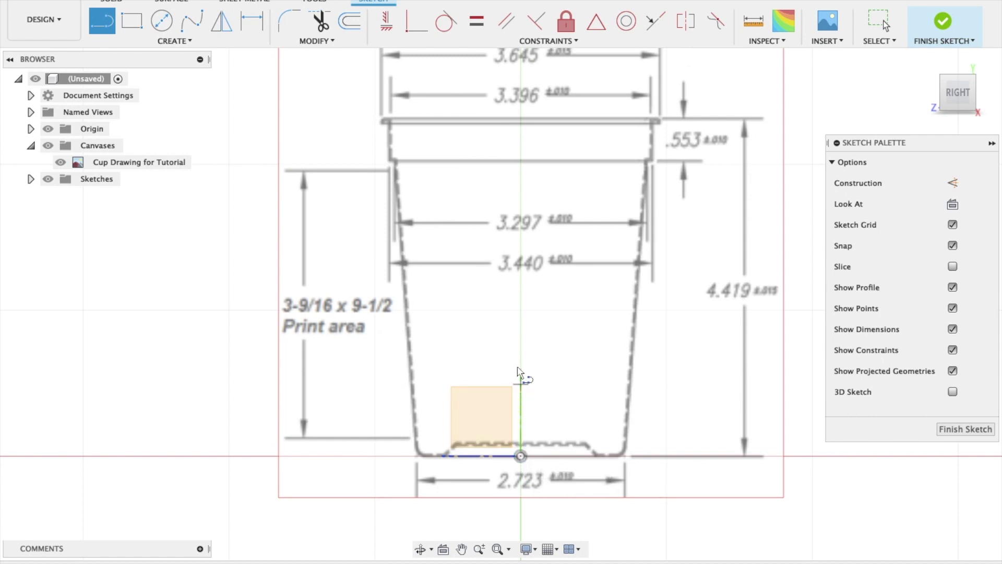
{"action": "left_click", "coordinate": [523, 448]}
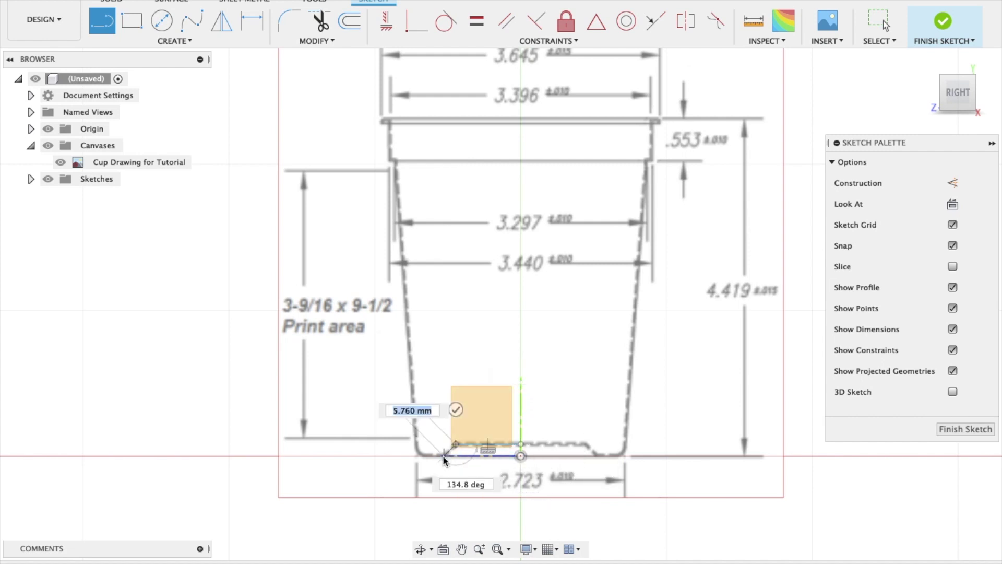
{"action": "left_click", "coordinate": [418, 455]}
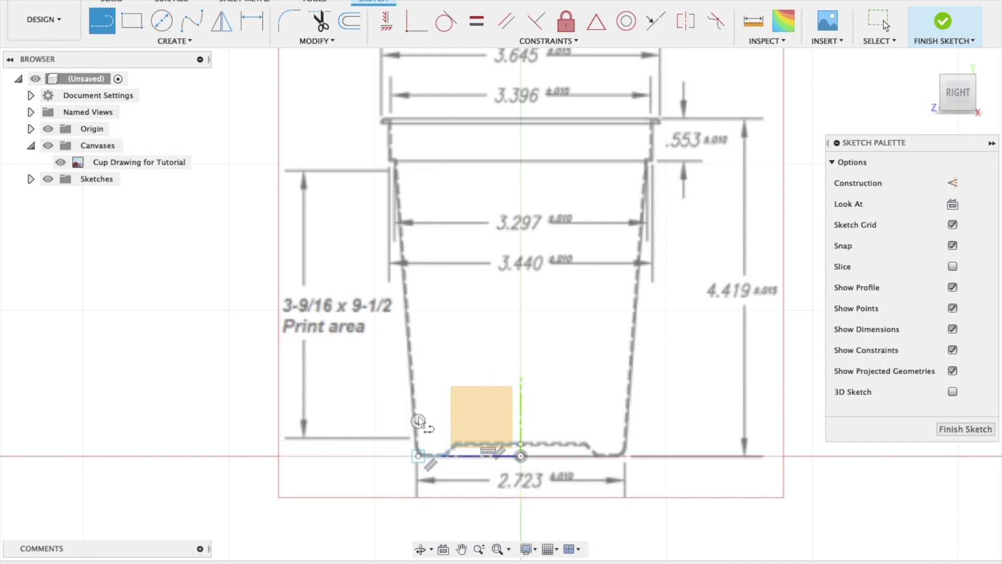
{"action": "left_click", "coordinate": [393, 162]}
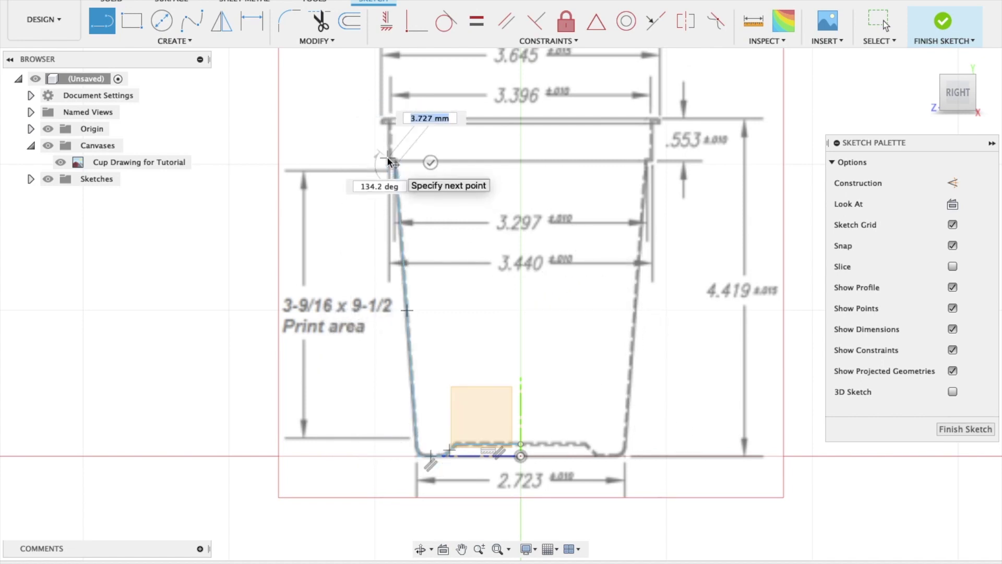
{"action": "scroll", "coordinate": [389, 160], "scroll_direction": "up", "scroll_amount": 5}
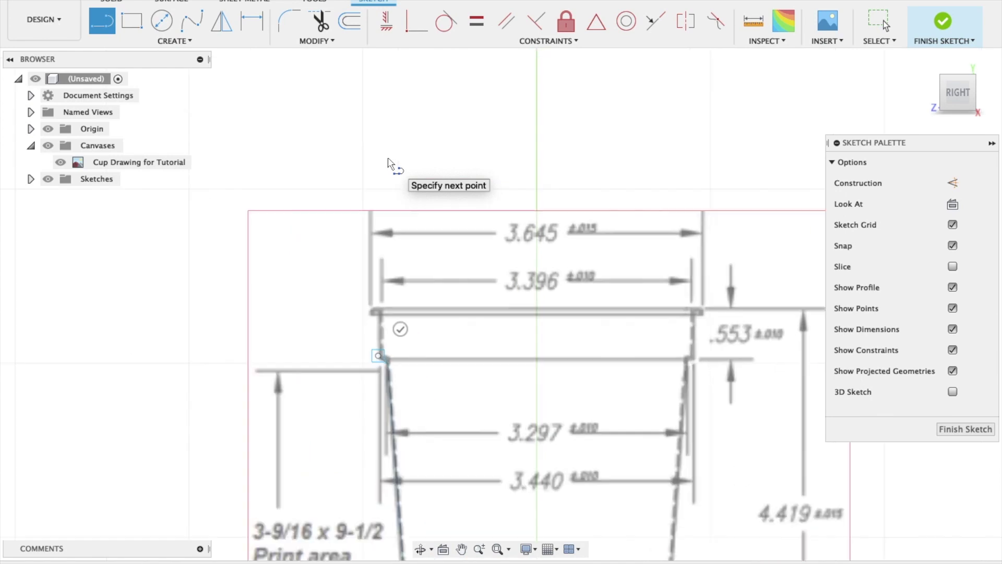
{"action": "scroll", "coordinate": [389, 163], "scroll_direction": "up", "scroll_amount": 4}
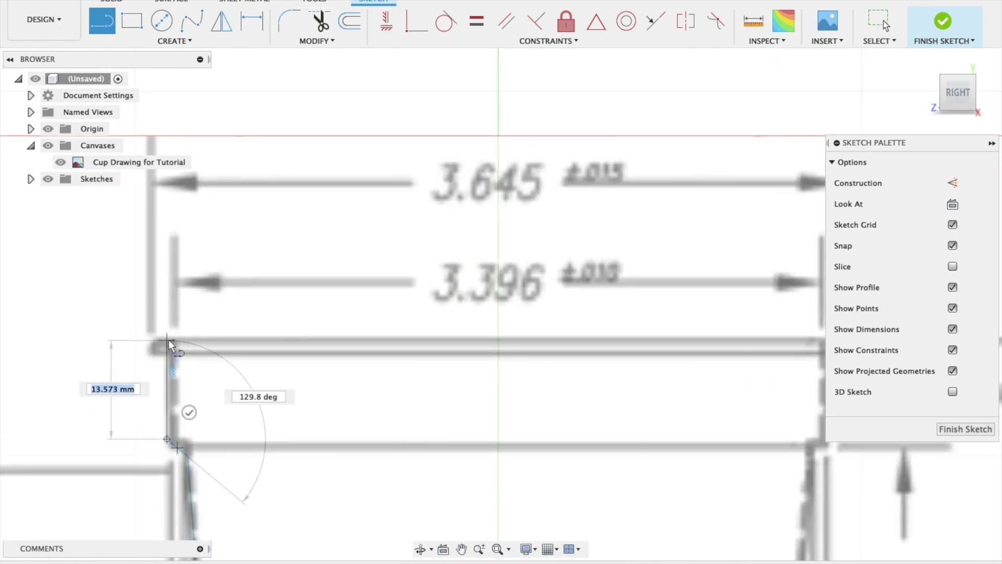
{"action": "left_click", "coordinate": [168, 341]}
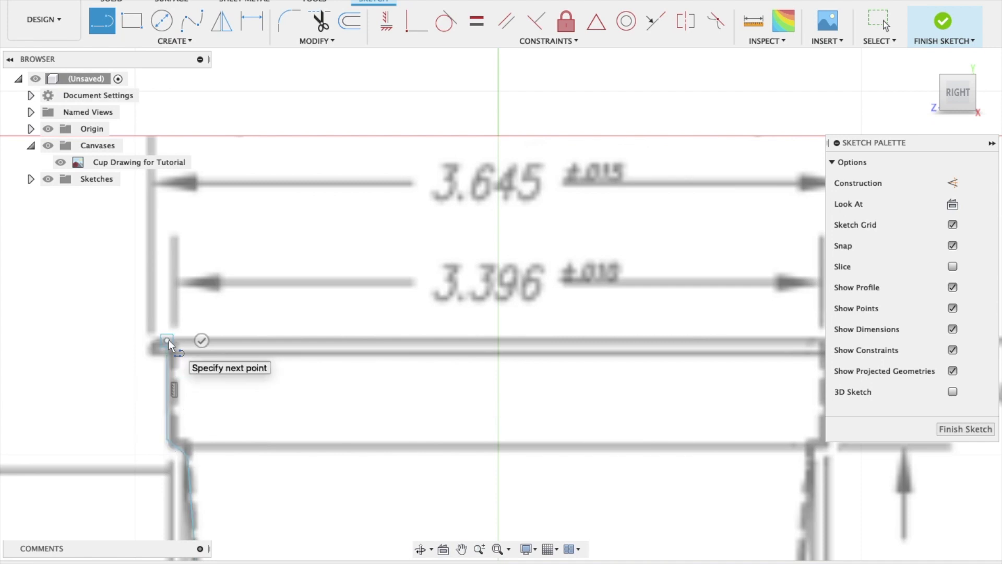
{"action": "left_click", "coordinate": [202, 340]}
Step: Draw a 2-point circle about 3.06 mm in diameter outward from the top end of the profile's vertical rim line
{"action": "scroll", "coordinate": [245, 405], "scroll_direction": "left", "scroll_amount": 5}
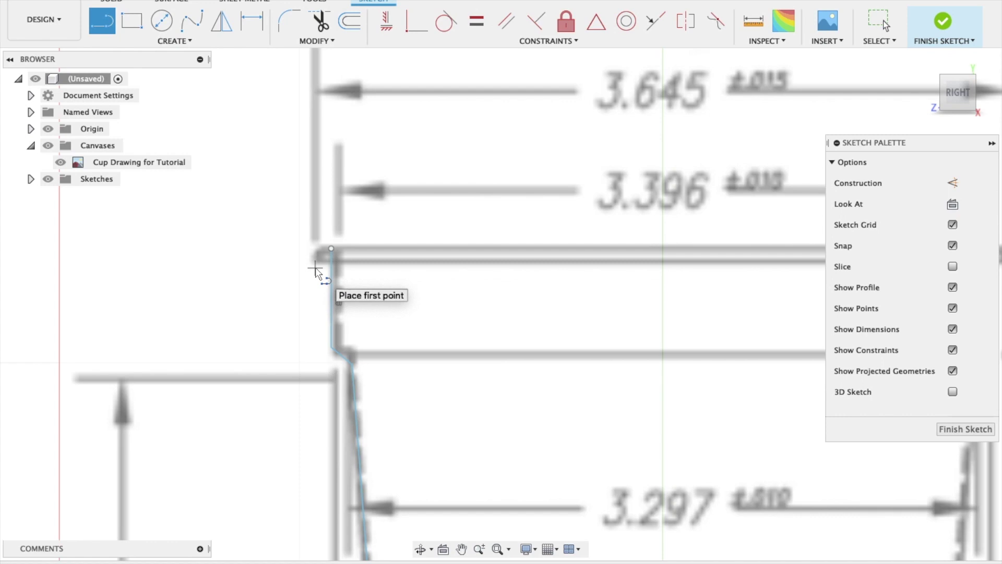
{"action": "left_click", "coordinate": [183, 40]}
{"action": "mouse_move", "coordinate": [187, 88]}
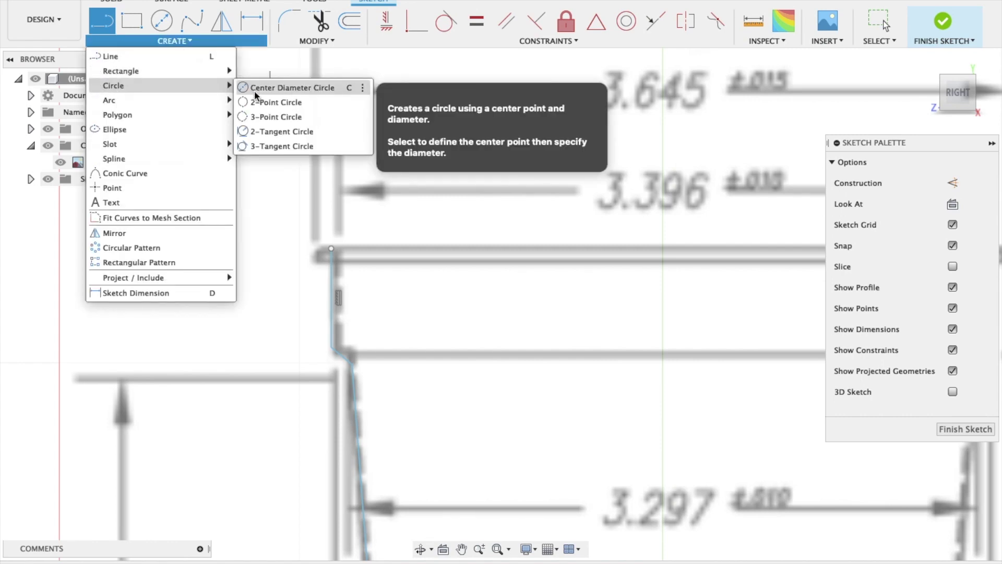
{"action": "left_click", "coordinate": [263, 103]}
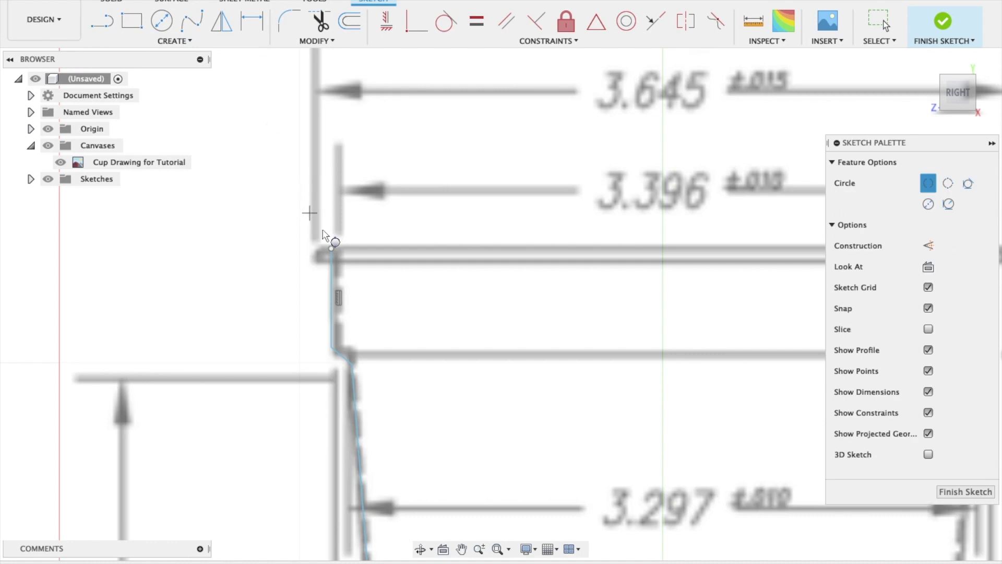
{"action": "left_click", "coordinate": [333, 254]}
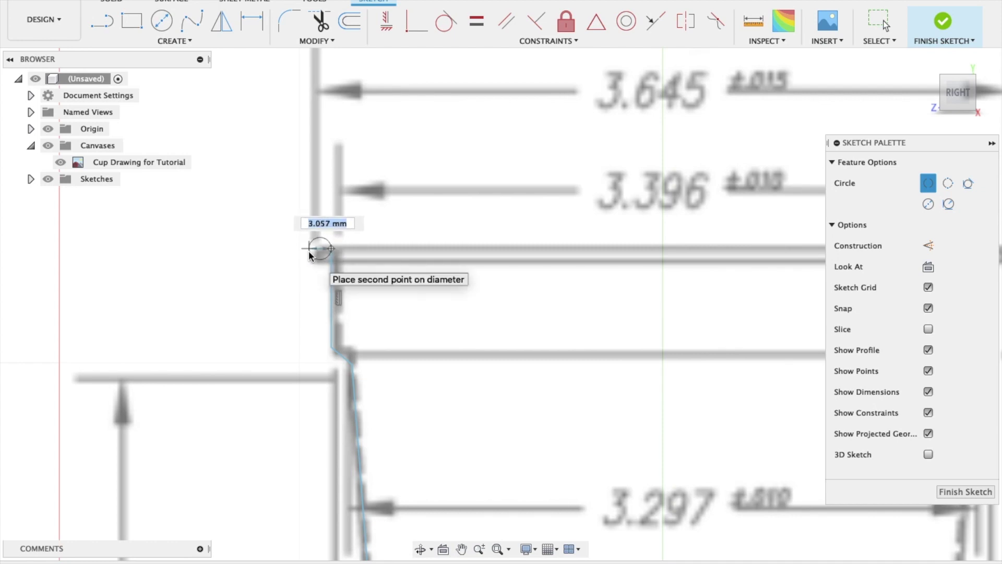
{"action": "left_click", "coordinate": [310, 256]}
Step: Apply a tangent constraint between the rim circle and the vertical rim line
{"action": "scroll", "coordinate": [344, 319], "scroll_direction": "up", "scroll_amount": 5}
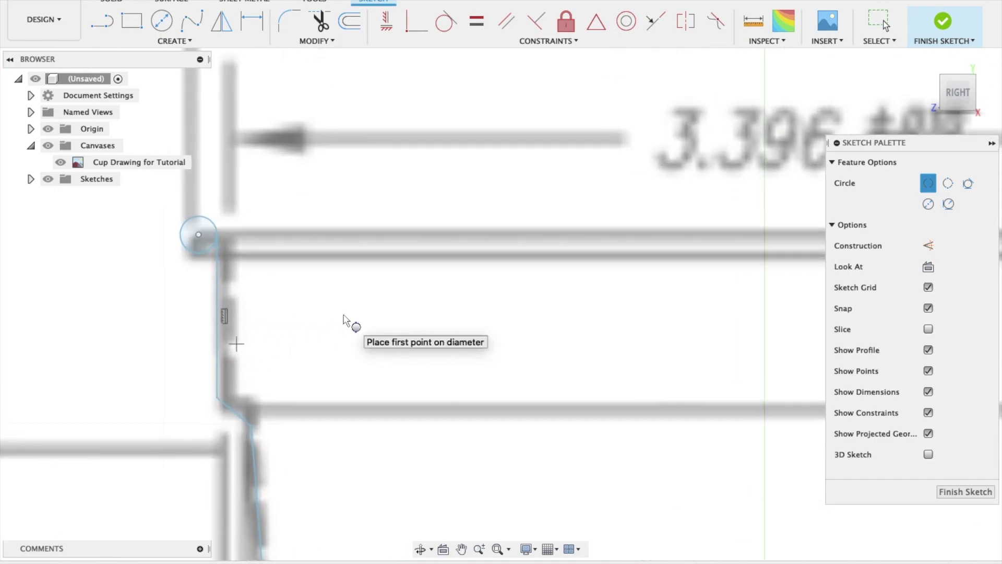
{"action": "scroll", "coordinate": [345, 319], "scroll_direction": "up", "scroll_amount": 5}
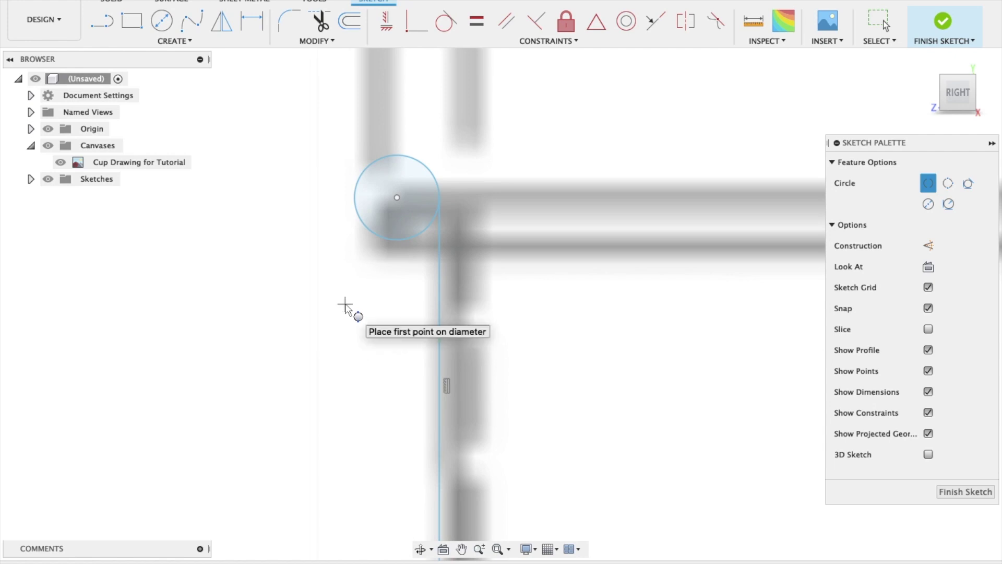
{"action": "scroll", "coordinate": [346, 312], "scroll_direction": "up", "scroll_amount": 4}
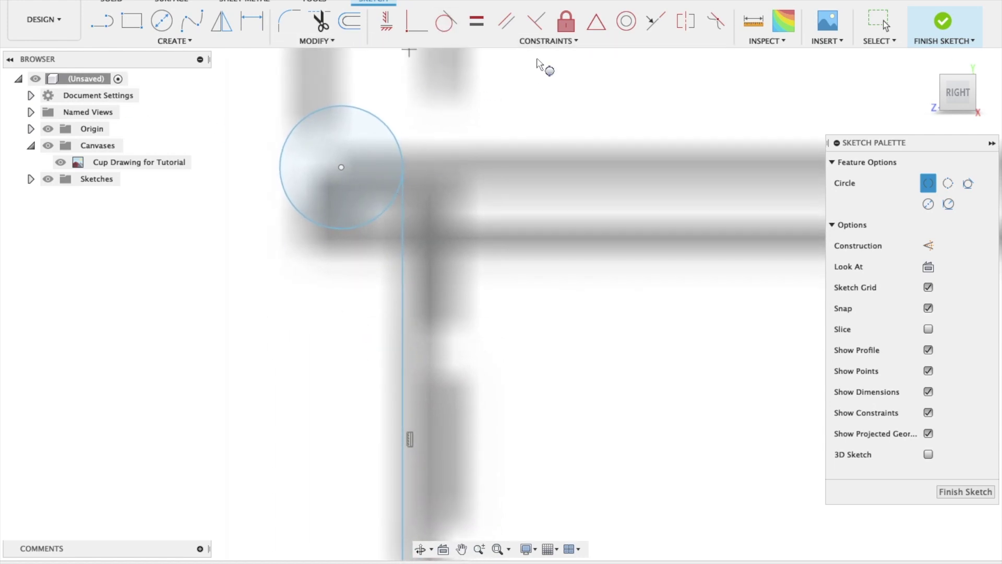
{"action": "left_click", "coordinate": [446, 21]}
{"action": "left_click", "coordinate": [372, 113]}
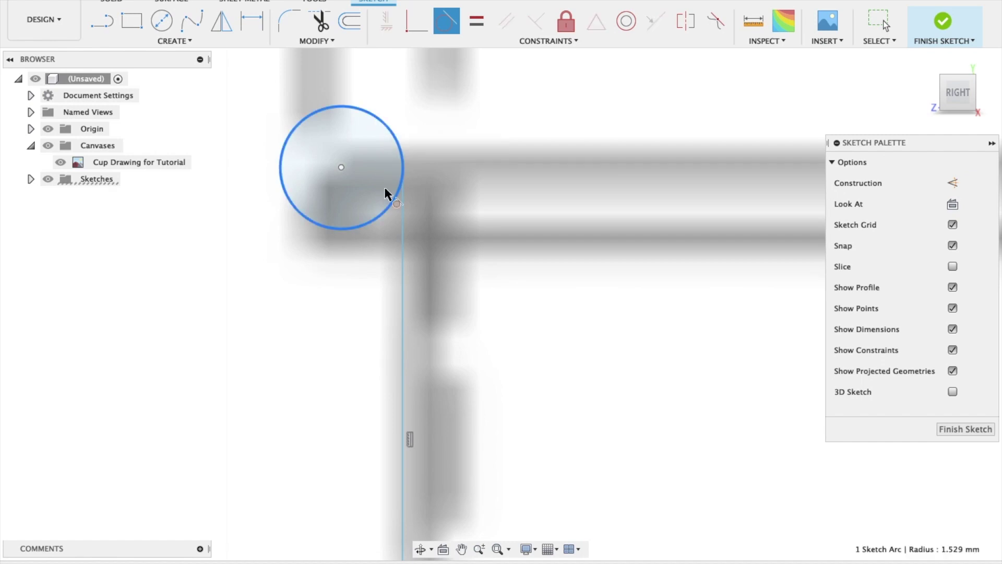
{"action": "left_click", "coordinate": [400, 252]}
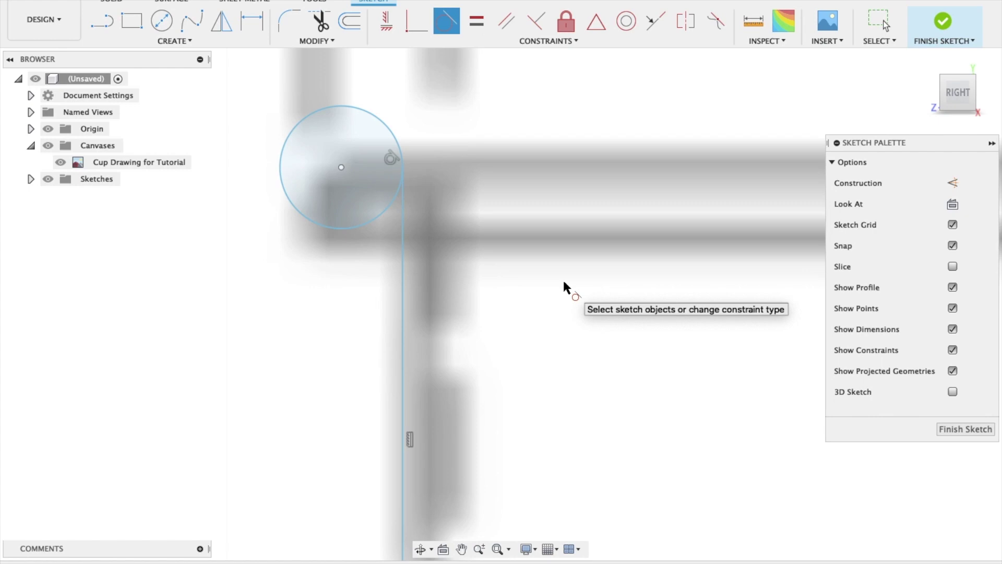
Step: Draw a line about 3.06 mm long through the lower edge of the rim circle and constrain it parallel to the vertical rim line
{"action": "key", "text": "l"}
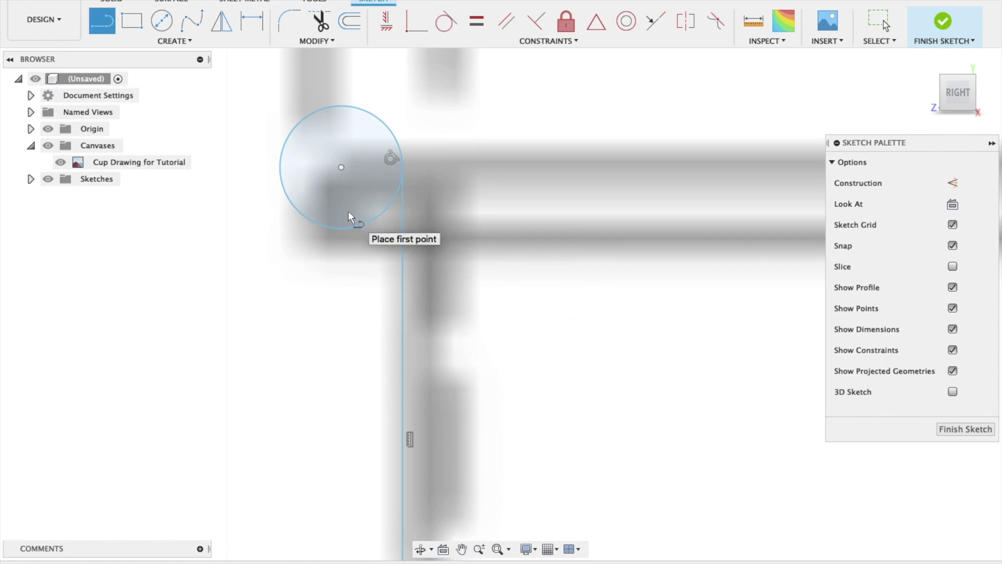
{"action": "left_click", "coordinate": [362, 191]}
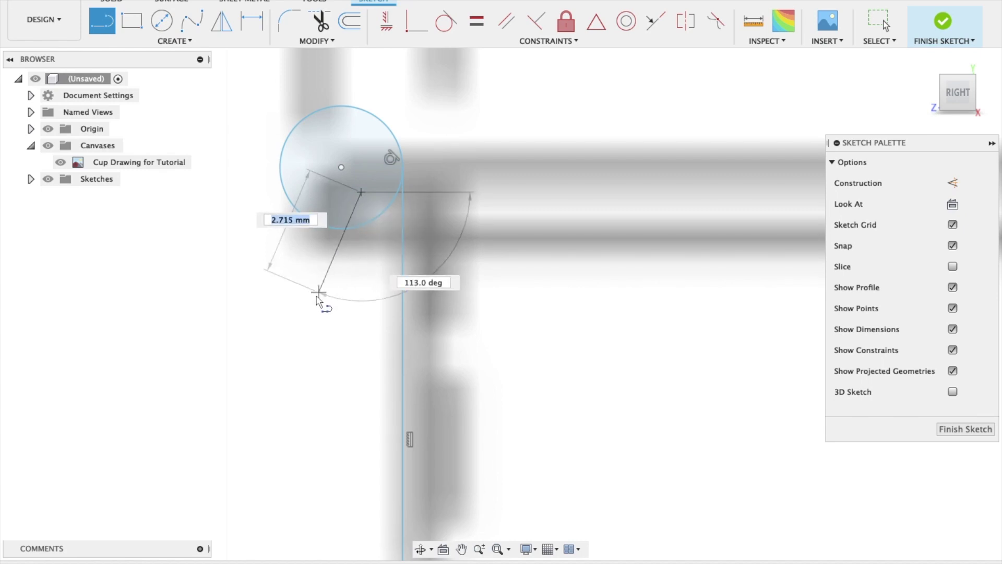
{"action": "left_click", "coordinate": [313, 305]}
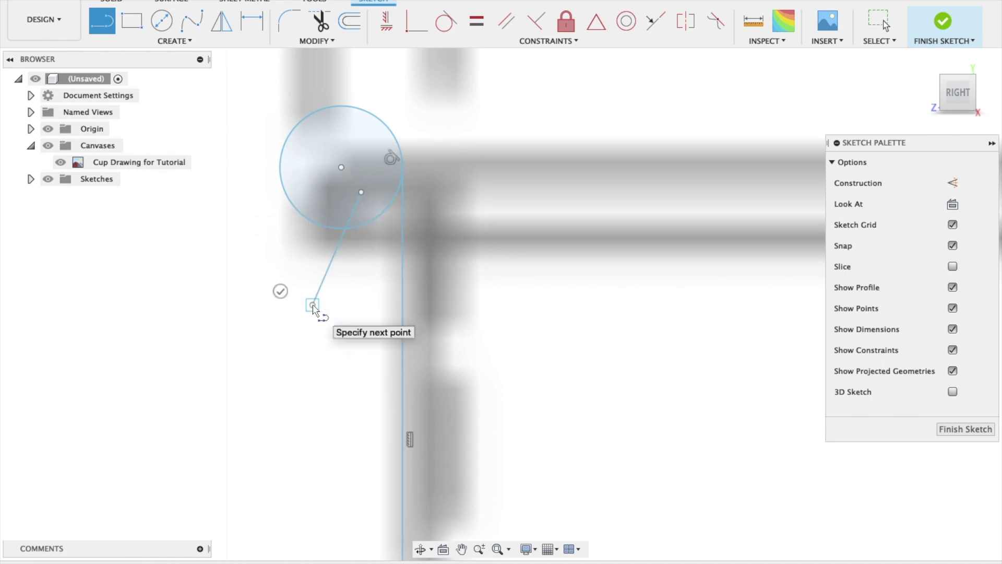
{"action": "left_click", "coordinate": [280, 291]}
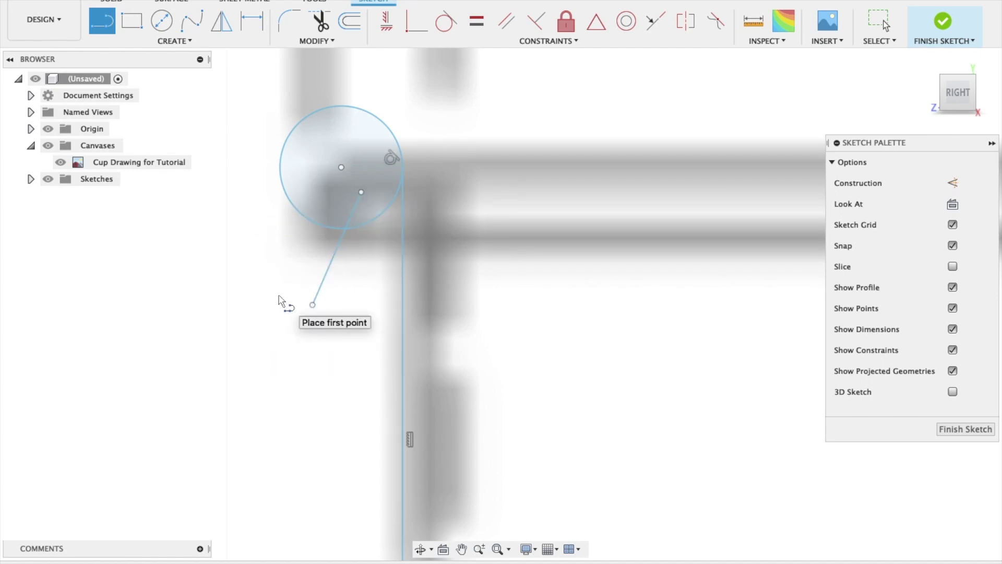
{"action": "left_click", "coordinate": [507, 21]}
{"action": "left_click", "coordinate": [333, 259]}
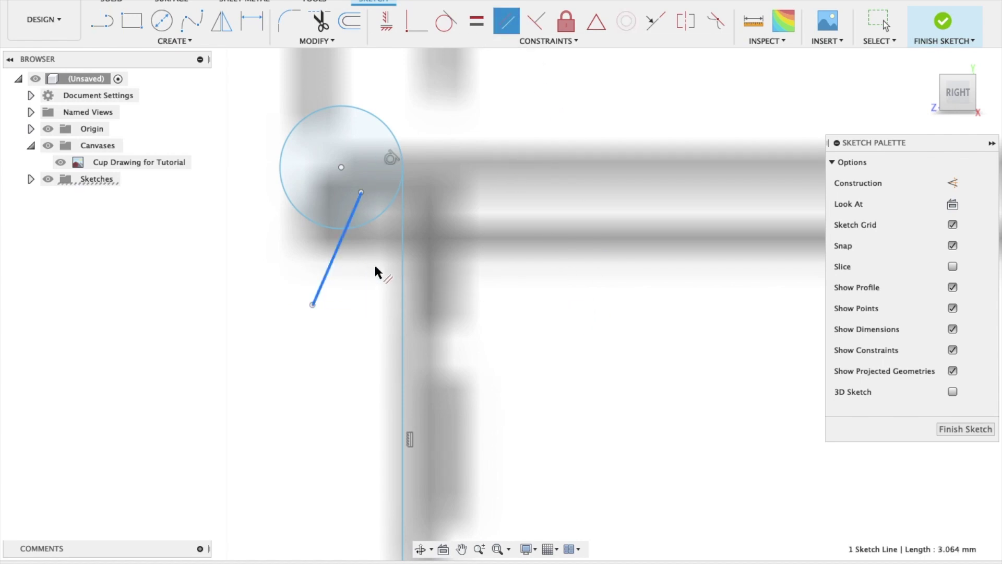
{"action": "left_click", "coordinate": [404, 278]}
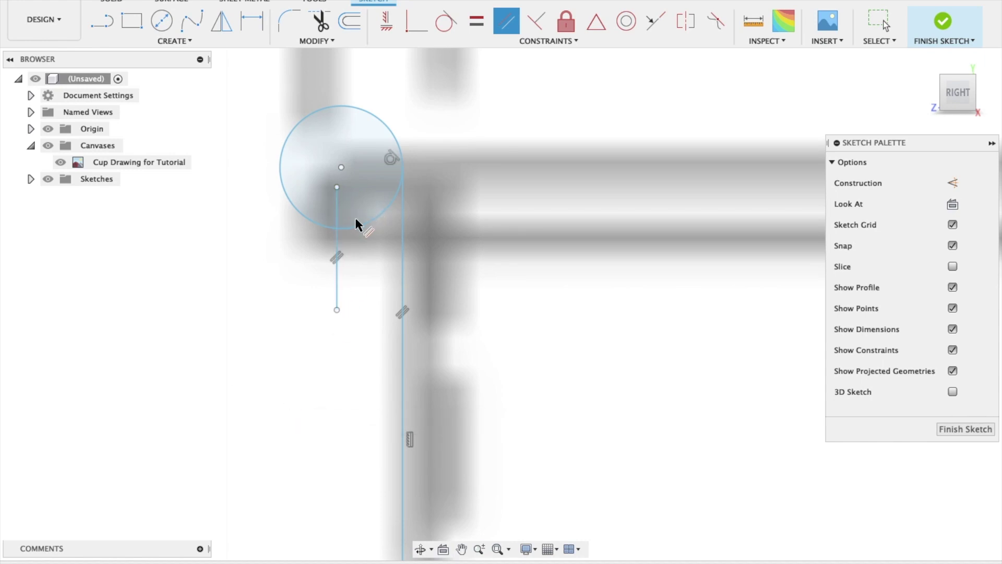
Step: Trim the rim circle's lower arc between the short line and the rim line, and trim away both parts of the short line
{"action": "left_click", "coordinate": [330, 42]}
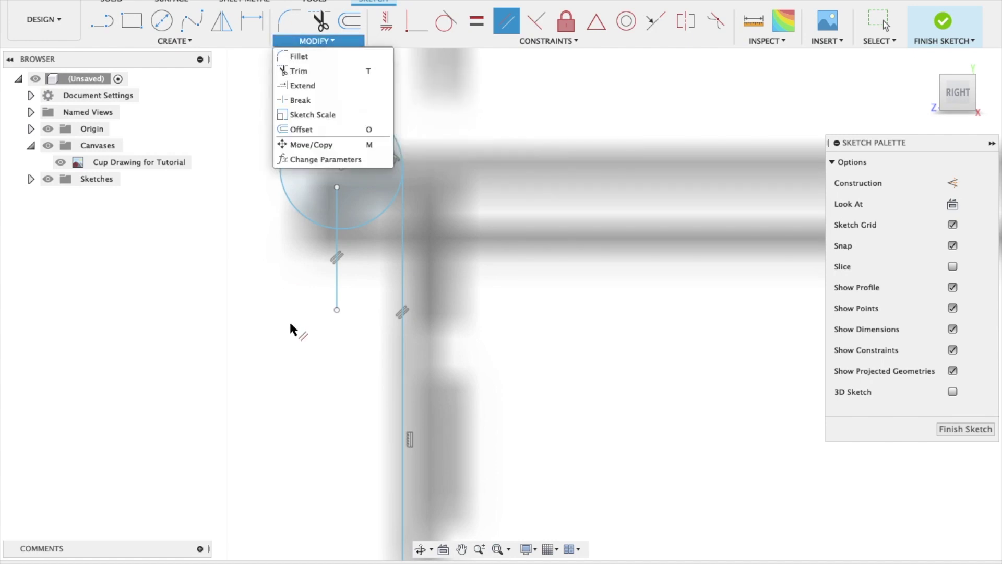
{"action": "left_click", "coordinate": [265, 351]}
{"action": "key", "text": "t"}
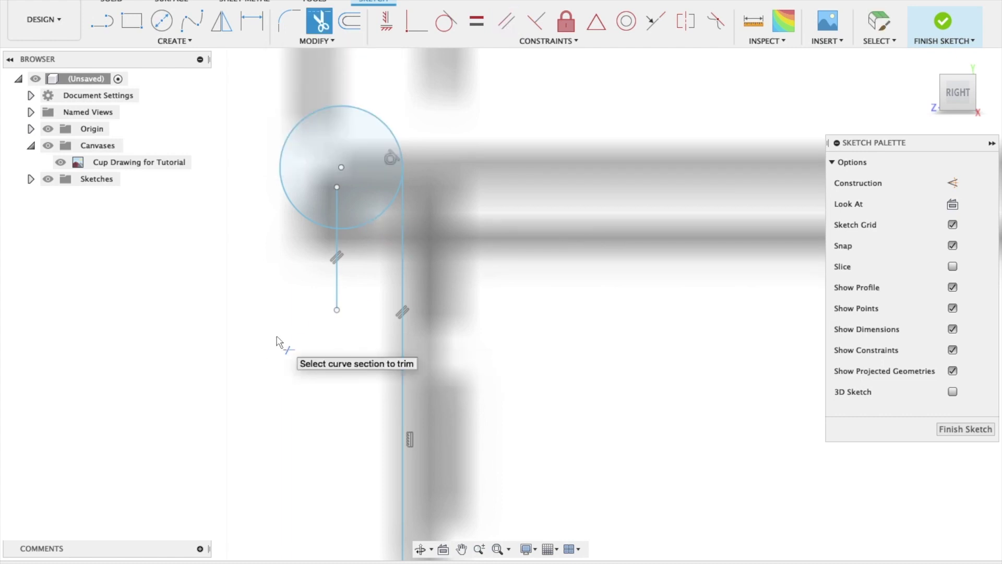
{"action": "left_click", "coordinate": [377, 222]}
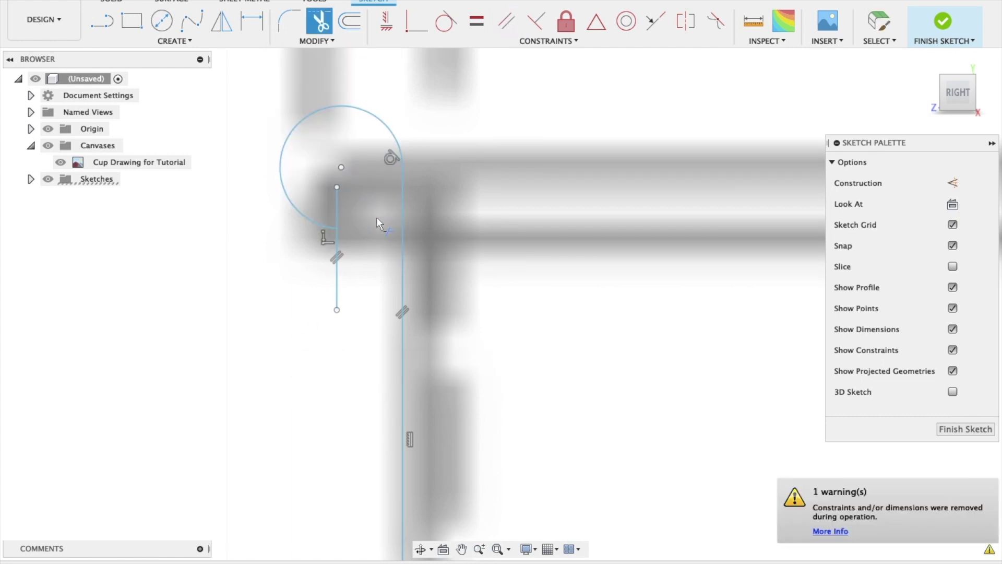
{"action": "left_click", "coordinate": [337, 201]}
{"action": "left_click", "coordinate": [338, 262]}
Step: Offset the whole chained cup profile, including the rim curl, 0.75 mm toward the inside of the cup
{"action": "scroll", "coordinate": [336, 349], "scroll_direction": "down", "scroll_amount": 10}
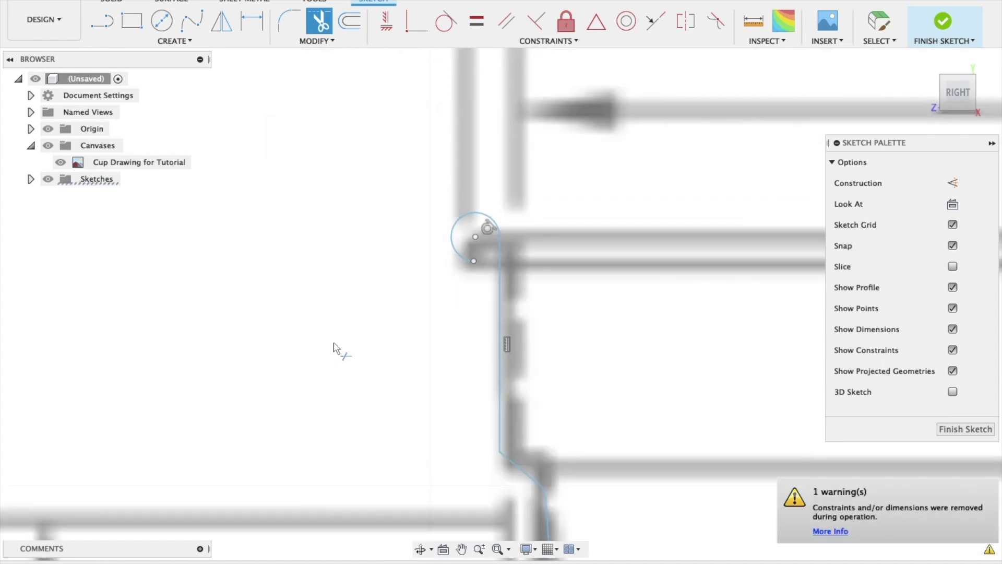
{"action": "scroll", "coordinate": [336, 349], "scroll_direction": "down", "scroll_amount": 8}
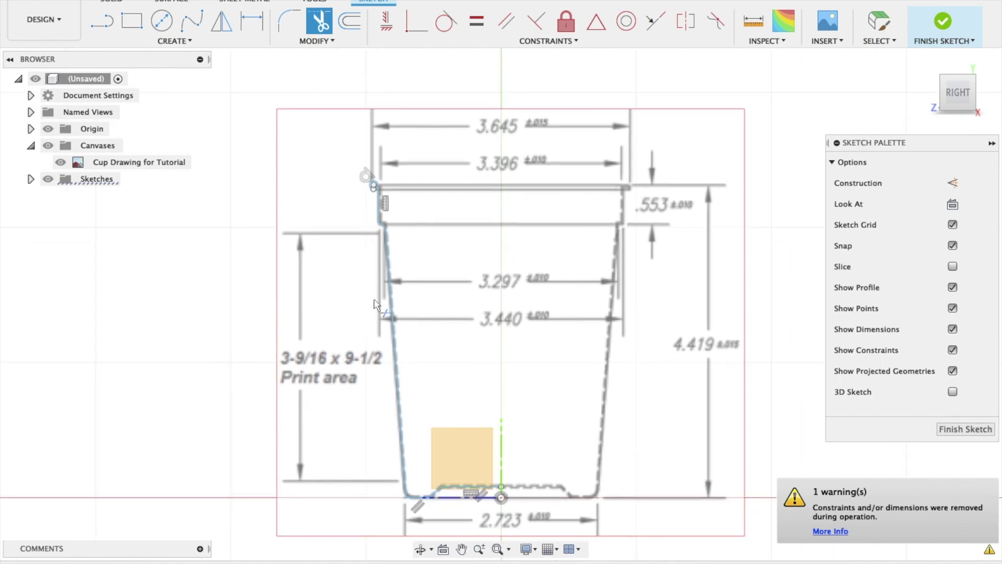
{"action": "scroll", "coordinate": [359, 448], "scroll_direction": "up", "scroll_amount": 5}
{"action": "scroll", "coordinate": [358, 447], "scroll_direction": "up", "scroll_amount": 5}
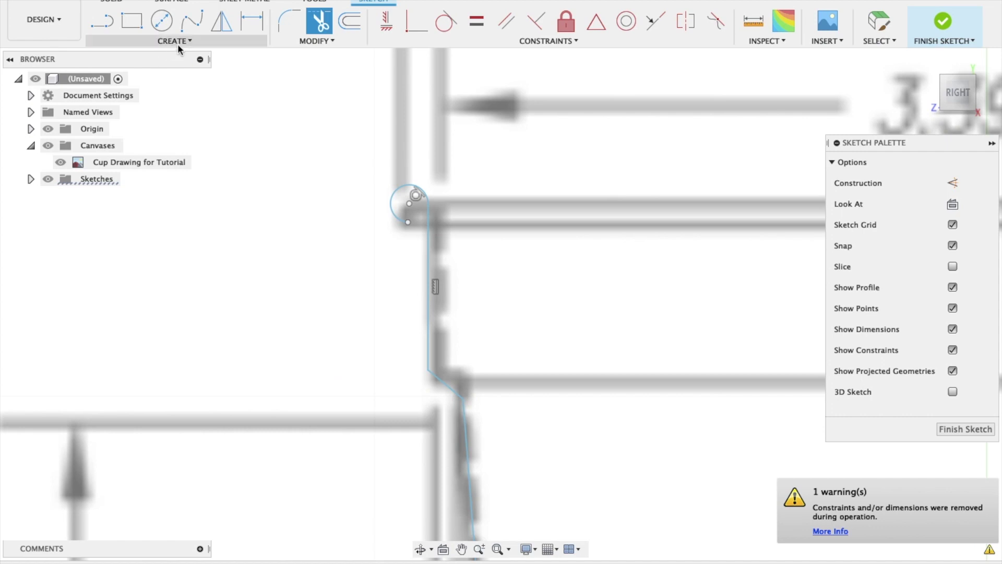
{"action": "left_click", "coordinate": [325, 44]}
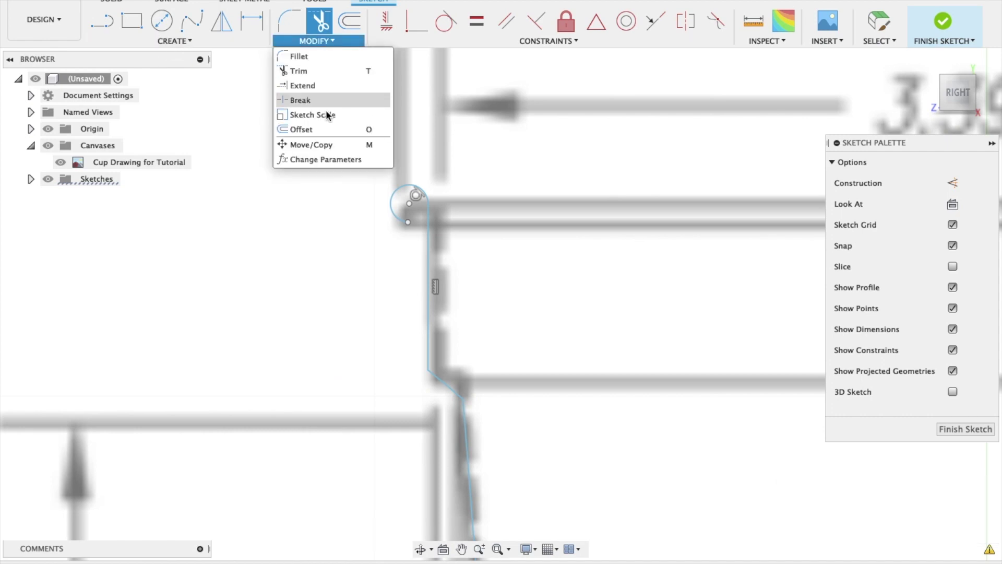
{"action": "left_click", "coordinate": [317, 130]}
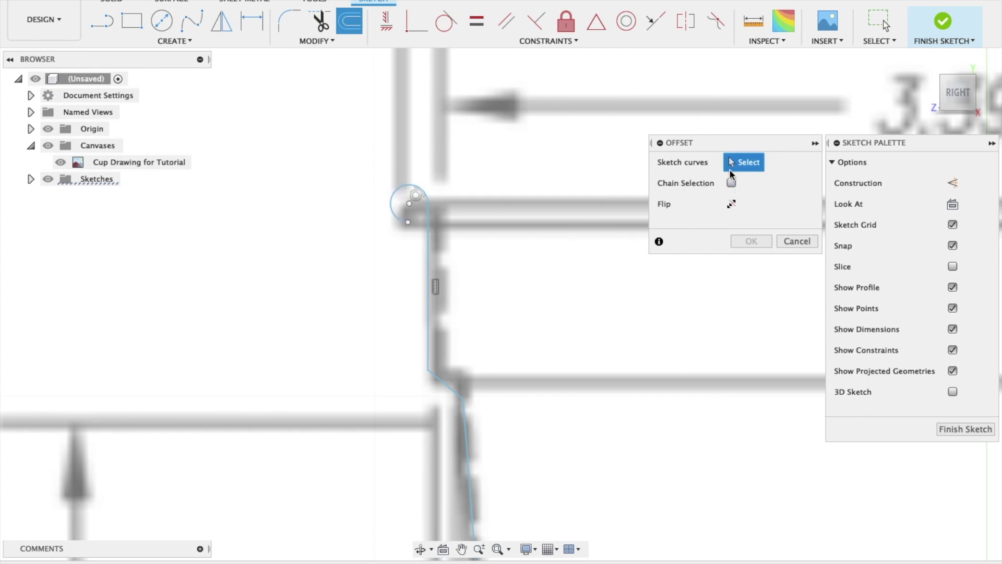
{"action": "left_click", "coordinate": [395, 185]}
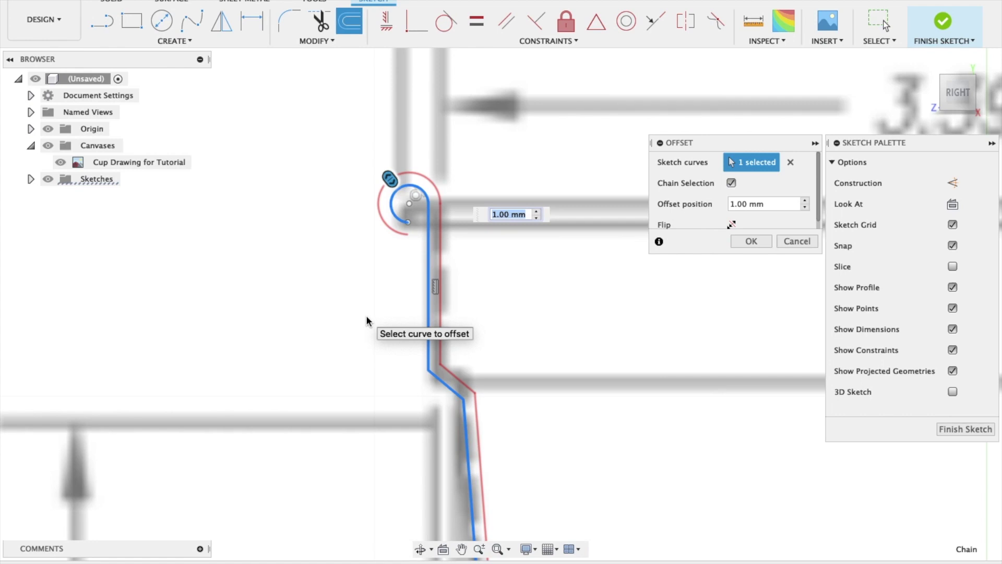
{"action": "scroll", "coordinate": [367, 319], "scroll_direction": "down", "scroll_amount": 5}
{"action": "scroll", "coordinate": [452, 508], "scroll_direction": "down", "scroll_amount": 10}
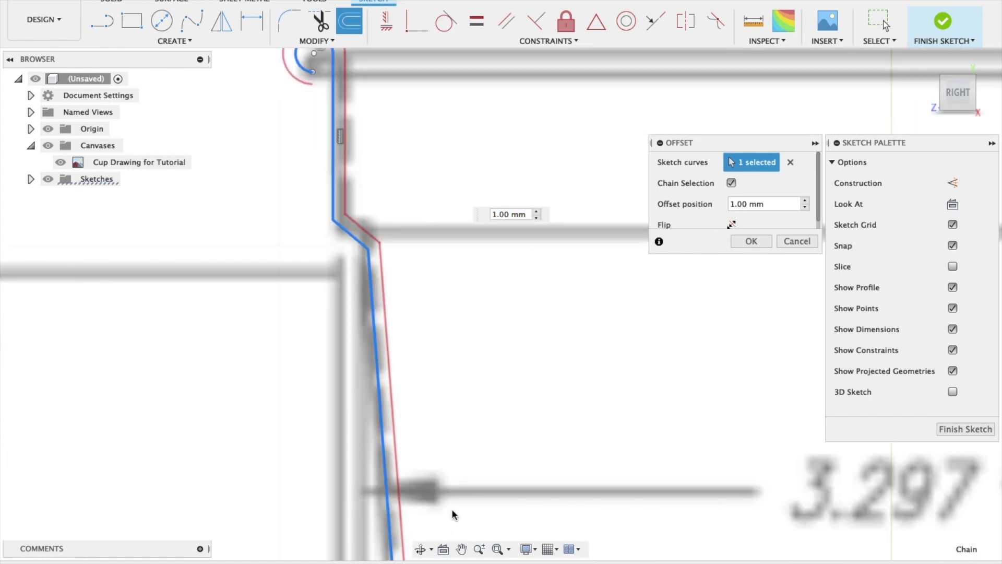
{"action": "scroll", "coordinate": [452, 508], "scroll_direction": "up", "scroll_amount": 10}
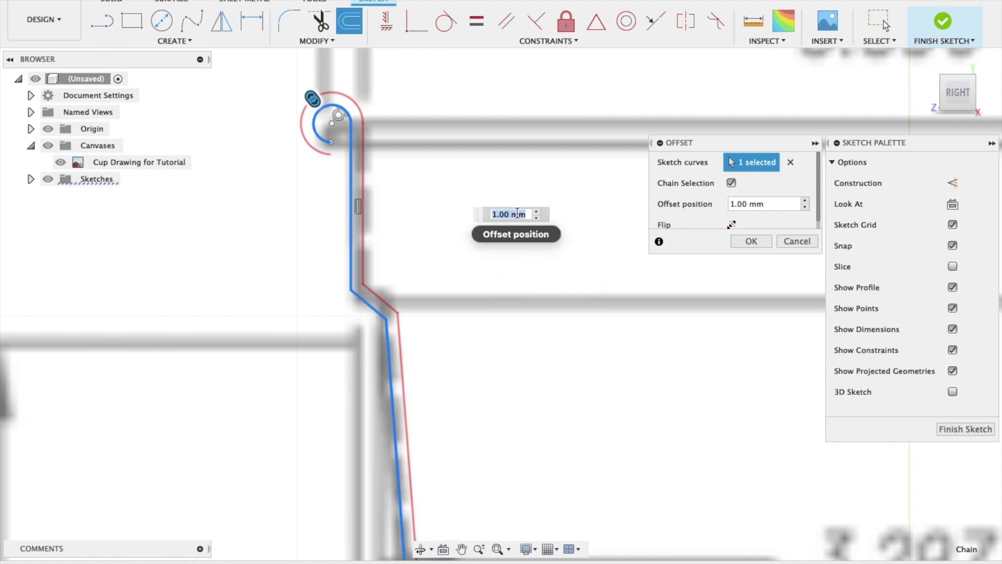
{"action": "type", "text": ".5"}
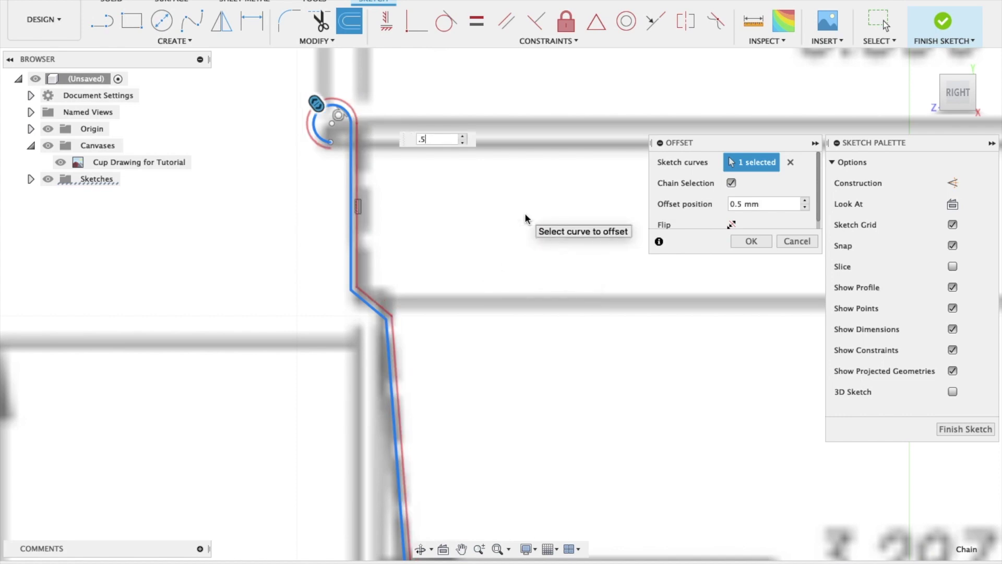
{"action": "key", "text": "BackSpace"}
{"action": "type", "text": "75"}
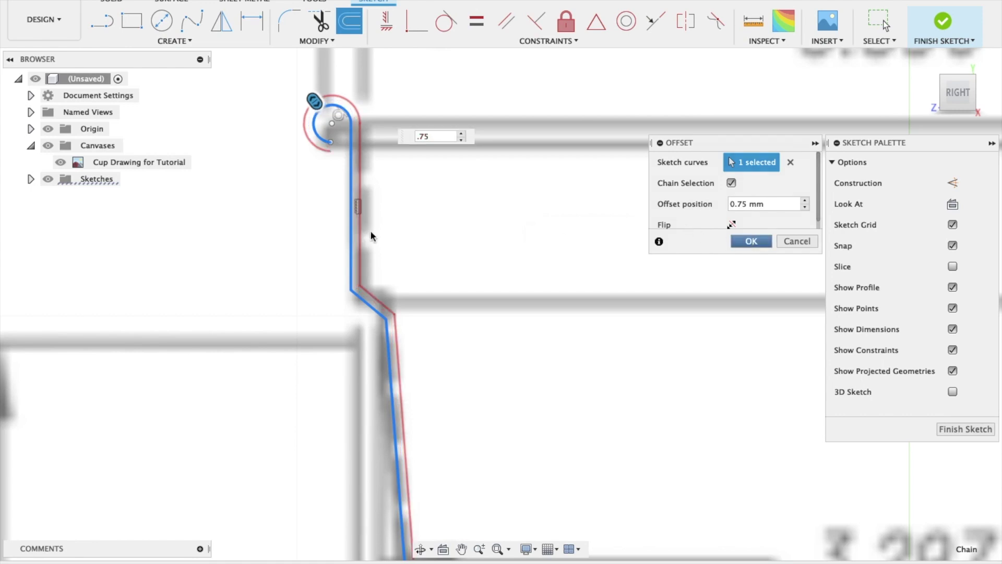
{"action": "key", "text": "Return"}
Step: Draw a 2-point circle 0.75 mm in diameter between the open ends of the rim arcs and trim away its inner half
{"action": "scroll", "coordinate": [271, 251], "scroll_direction": "up", "scroll_amount": 5}
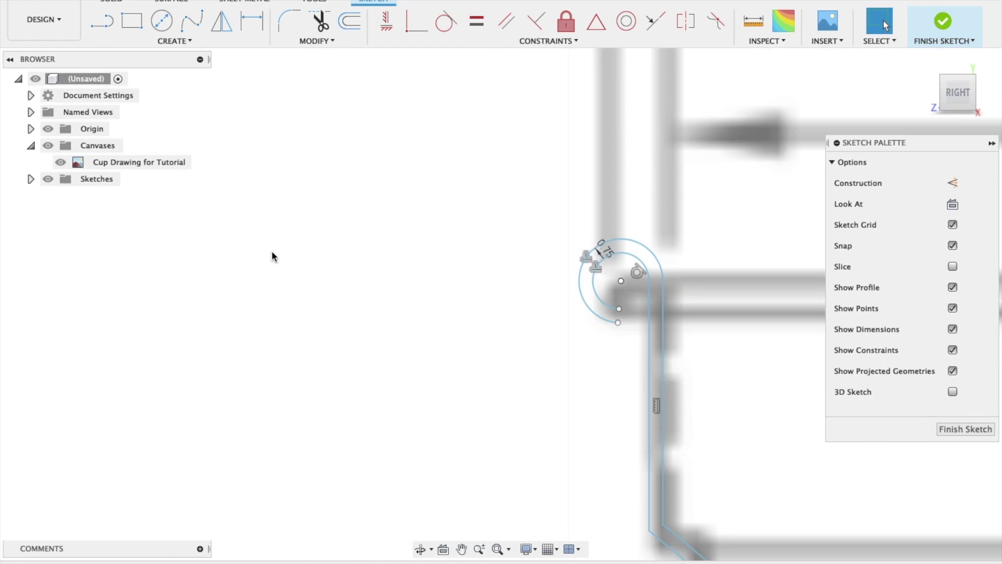
{"action": "scroll", "coordinate": [271, 256], "scroll_direction": "up", "scroll_amount": 3}
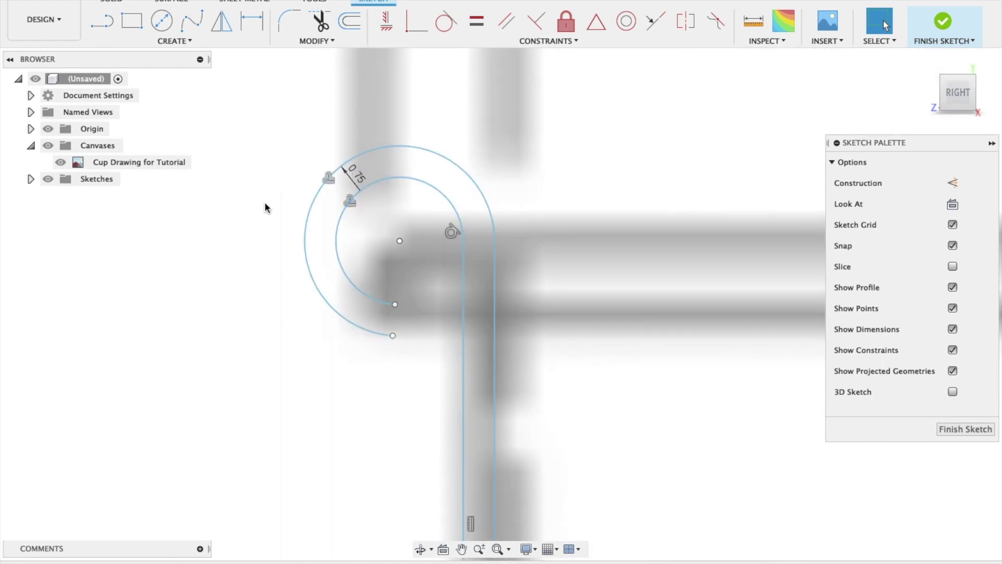
{"action": "left_click", "coordinate": [170, 42]}
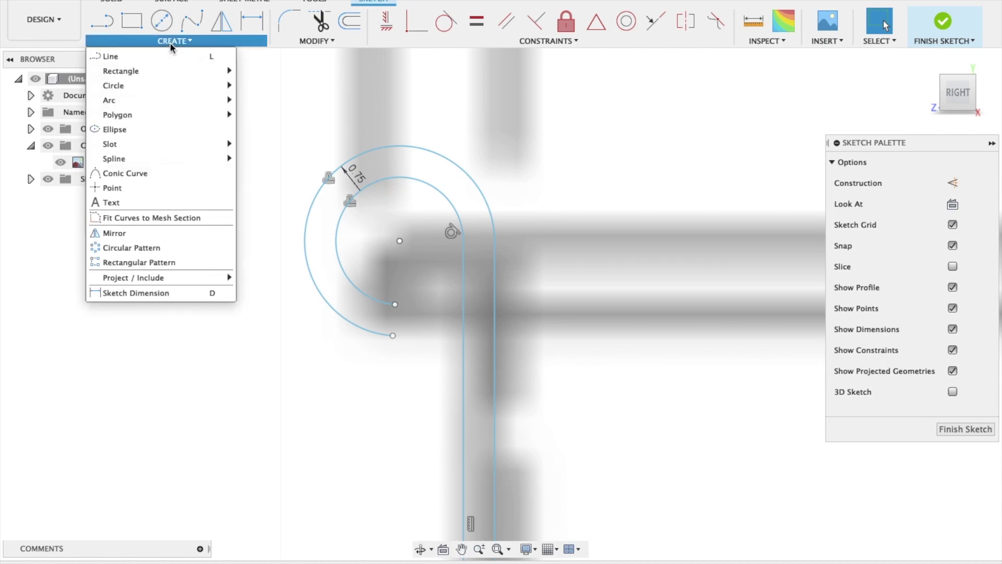
{"action": "mouse_move", "coordinate": [120, 85]}
{"action": "left_click", "coordinate": [274, 102]}
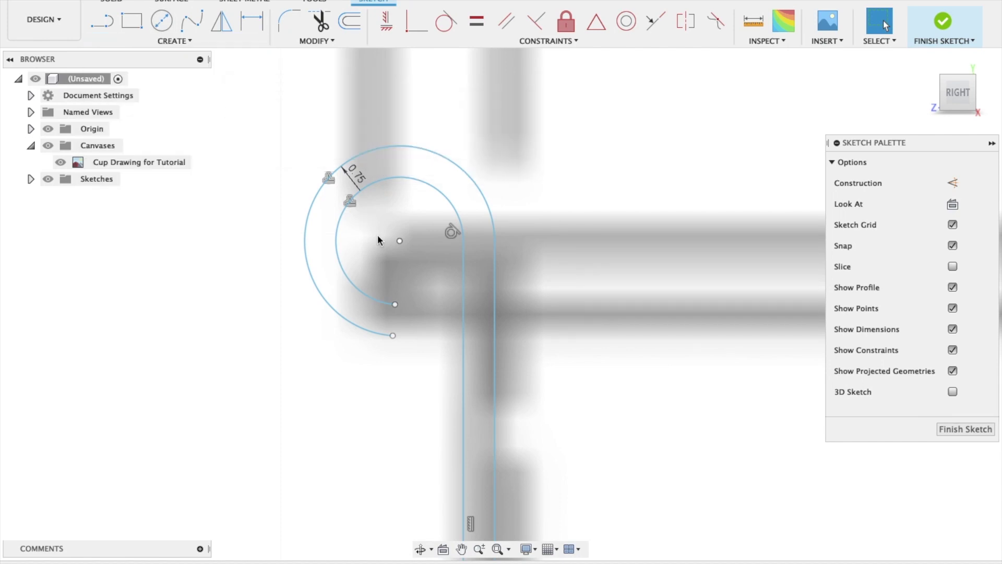
{"action": "left_click", "coordinate": [396, 305]}
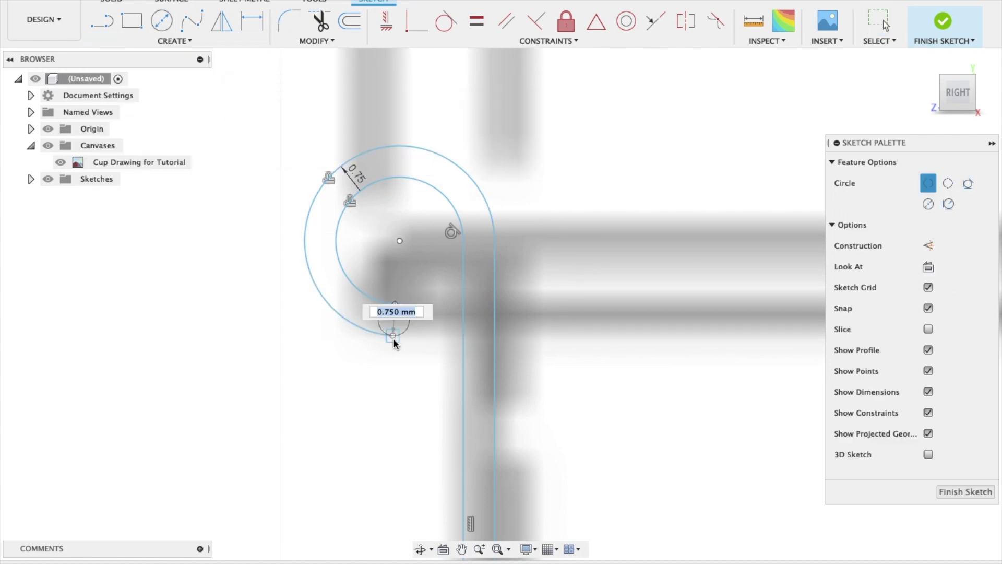
{"action": "left_click", "coordinate": [394, 338]}
{"action": "key", "text": "t"}
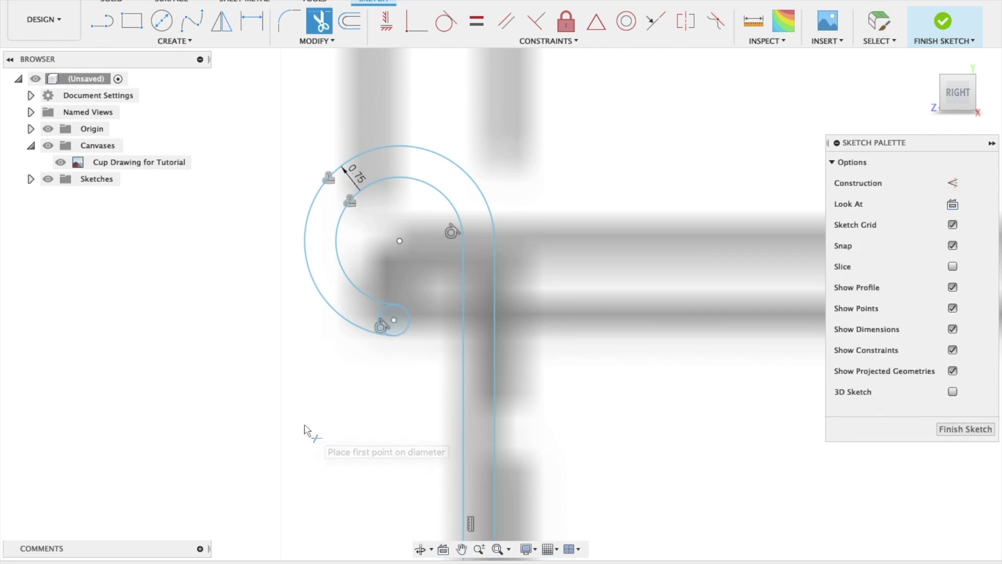
{"action": "left_click", "coordinate": [383, 310]}
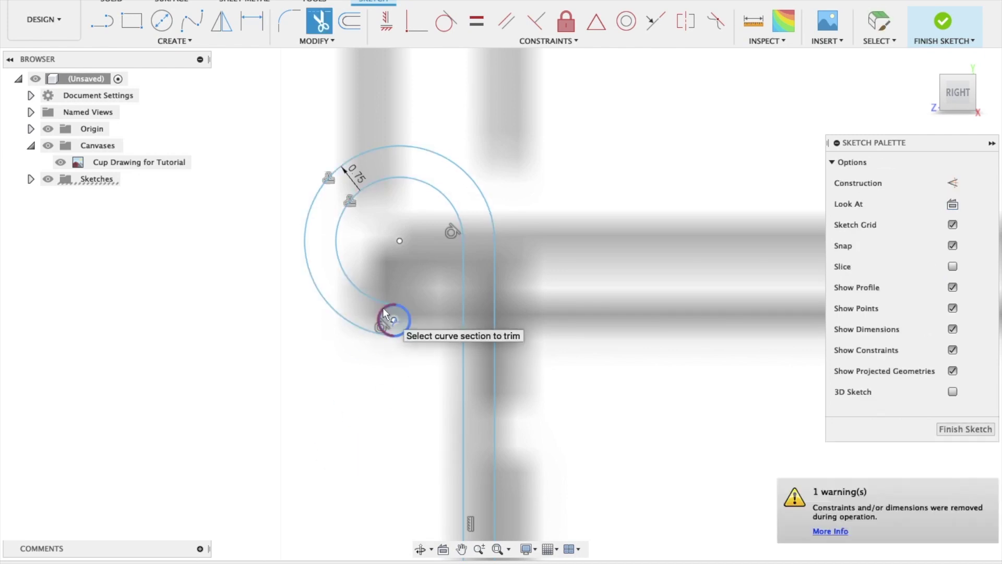
Step: Fillet the corner where the vertical rim wall meets the slanted step with a radius of about 1.658 mm
{"action": "scroll", "coordinate": [369, 376], "scroll_direction": "down", "scroll_amount": 10}
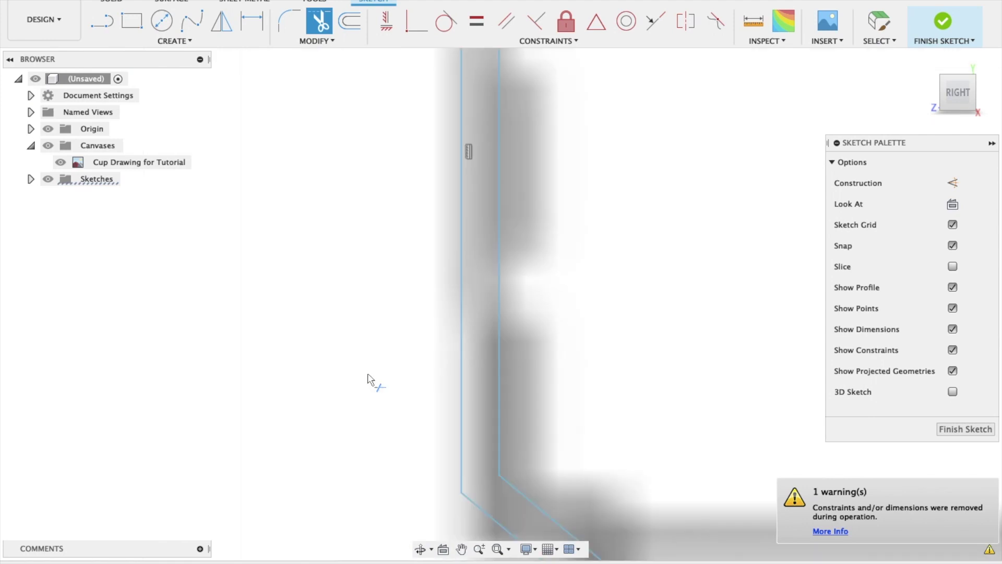
{"action": "scroll", "coordinate": [368, 373], "scroll_direction": "down", "scroll_amount": 3}
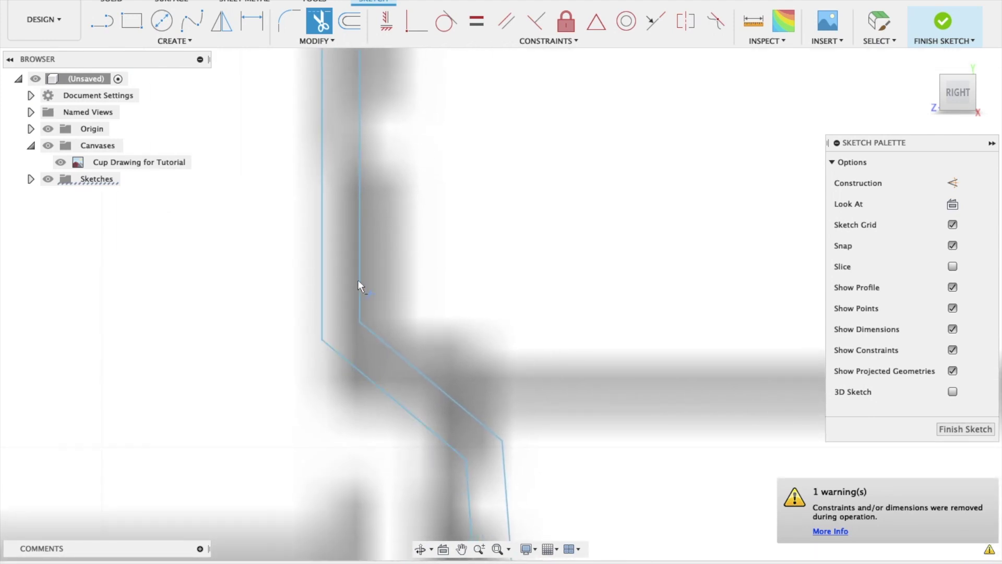
{"action": "left_click", "coordinate": [329, 41]}
{"action": "left_click", "coordinate": [314, 56]}
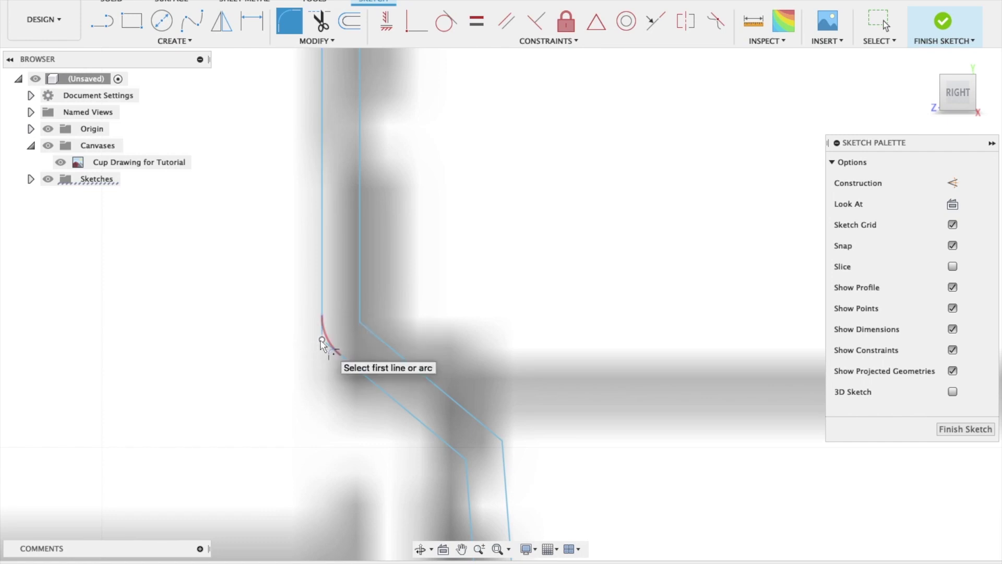
{"action": "left_click", "coordinate": [321, 341]}
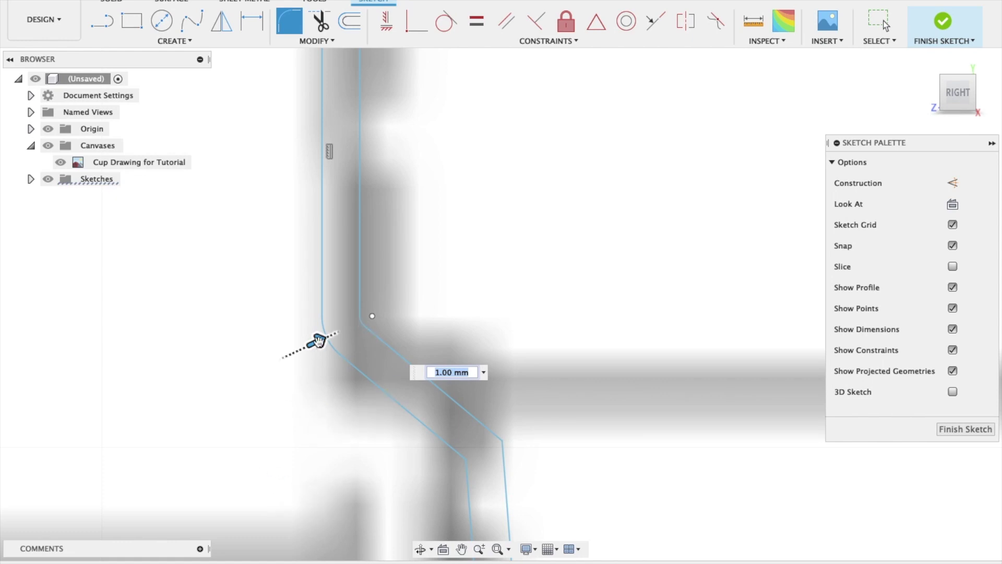
{"action": "left_click_drag", "start_coordinate": [317, 342], "coordinate": [321, 338]}
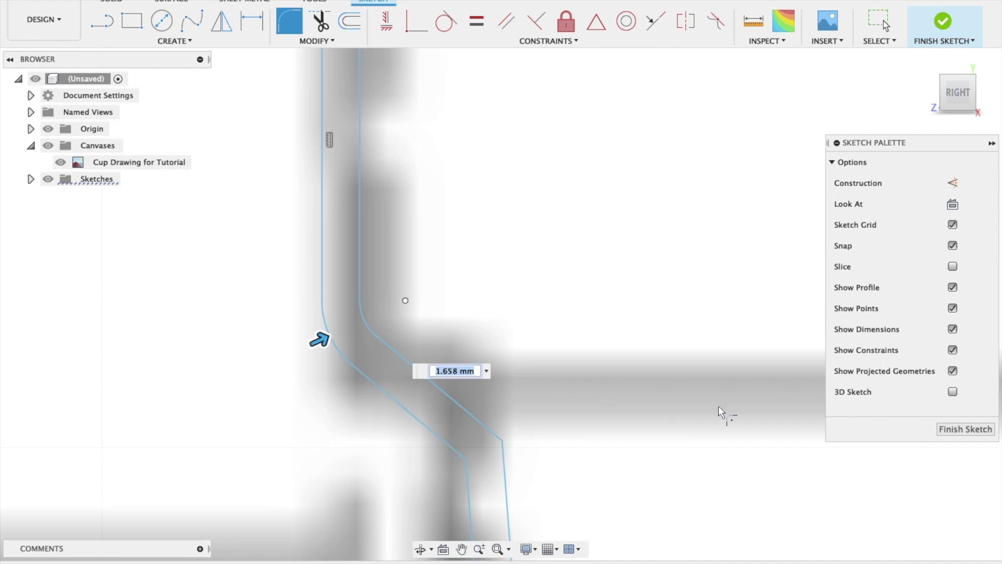
{"action": "key", "text": "Return"}
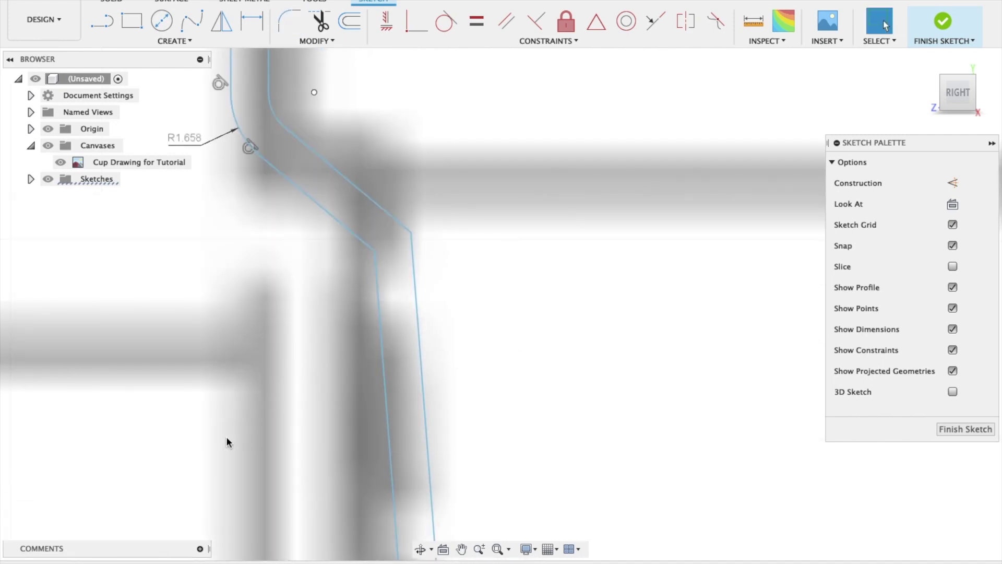
Step: Fillet the corner between the slanted step and the long tapered side wall with a 1 mm radius
{"action": "middle_click_drag", "start_coordinate": [261, 429], "coordinate": [308, 490]}
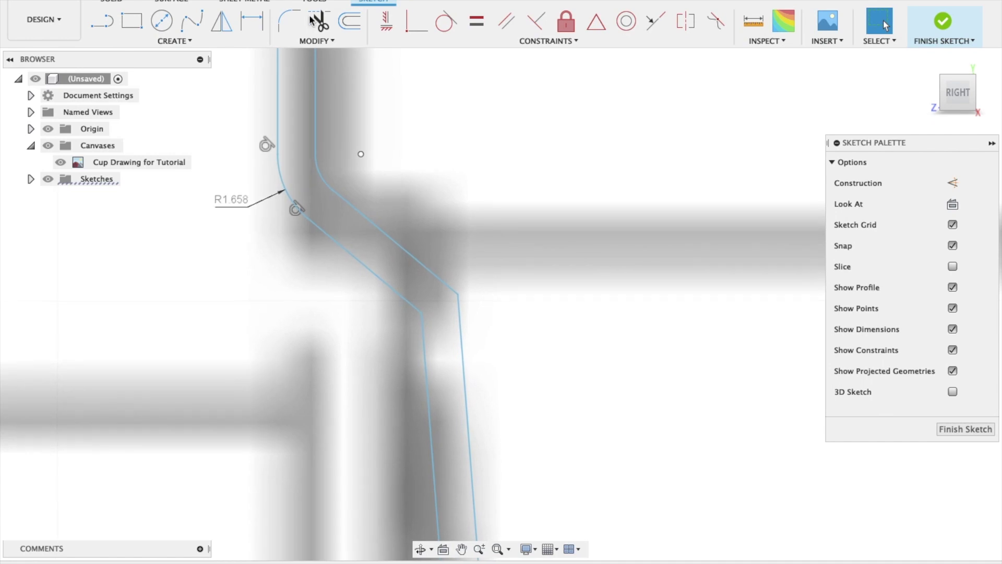
{"action": "right_click", "coordinate": [527, 203]}
{"action": "left_click", "coordinate": [521, 163]}
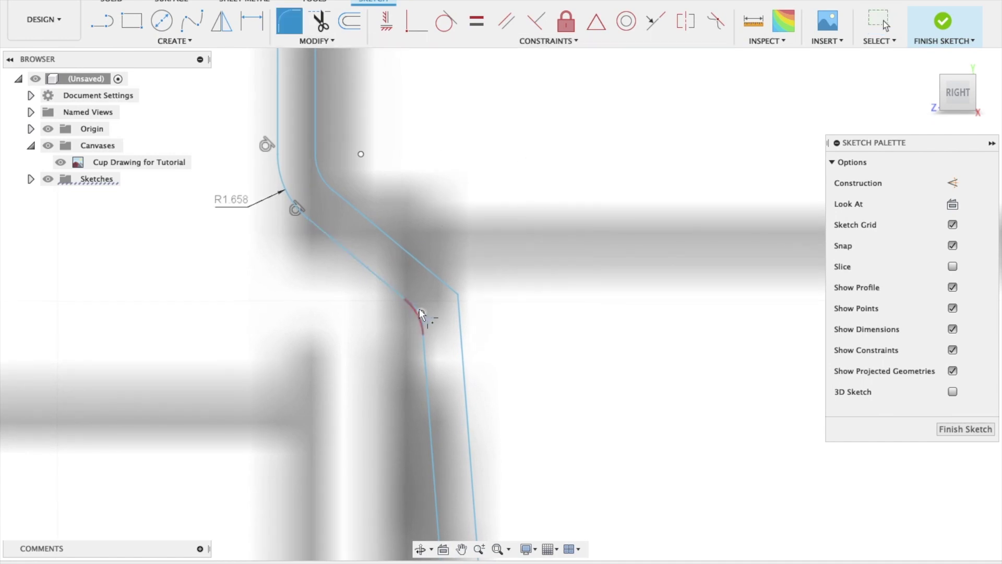
{"action": "left_click", "coordinate": [397, 296]}
{"action": "left_click", "coordinate": [424, 349]}
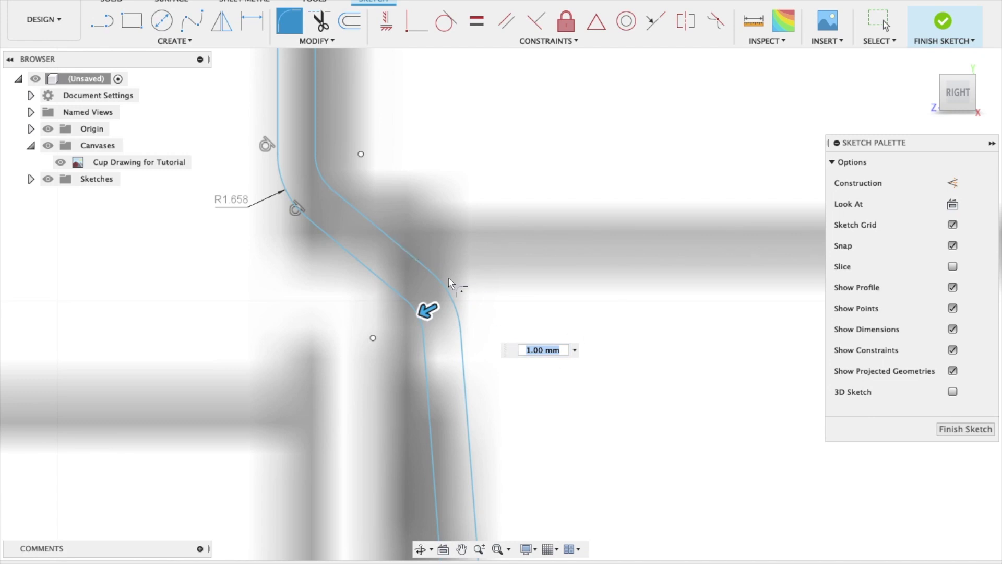
{"action": "key", "text": "Escape"}
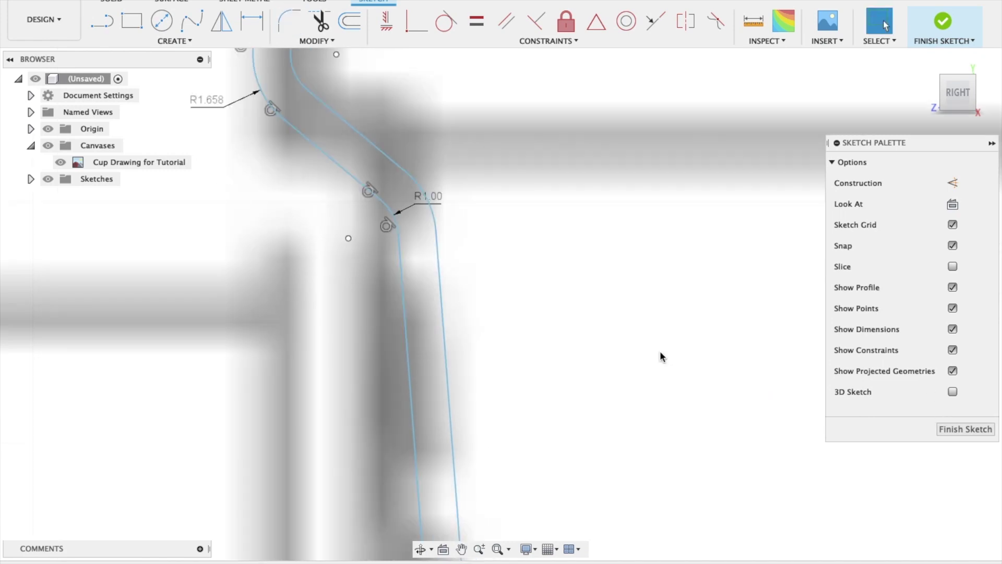
Step: Hide the reference canvas so that only the sketch profile is displayed
{"action": "scroll", "coordinate": [660, 357], "scroll_direction": "down", "scroll_amount": 5}
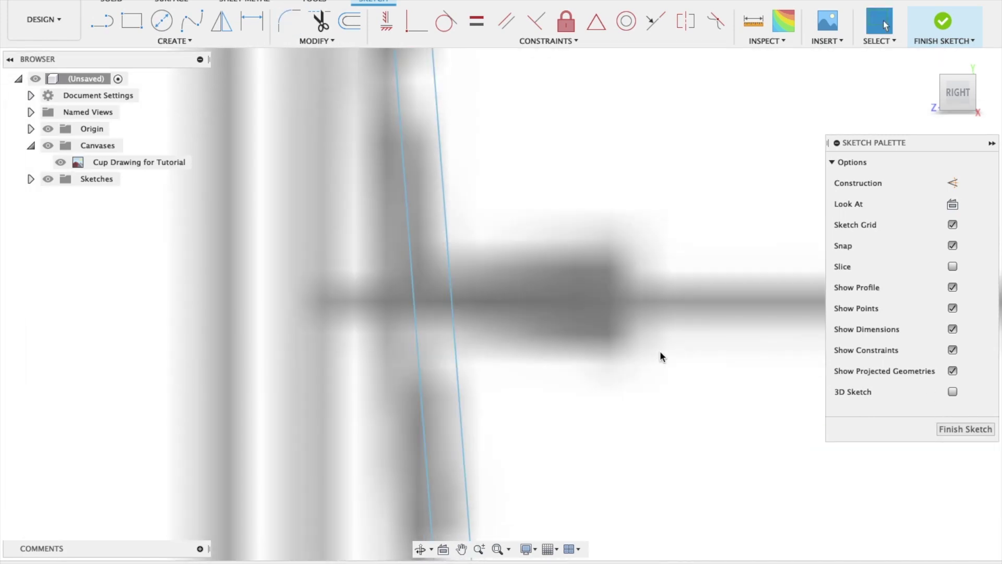
{"action": "scroll", "coordinate": [660, 357], "scroll_direction": "left", "scroll_amount": 5}
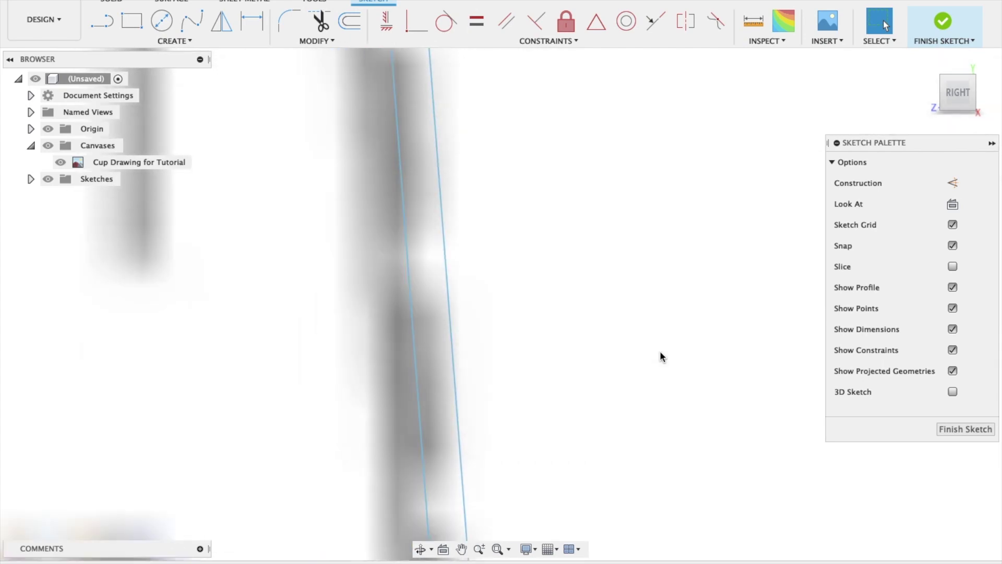
{"action": "scroll", "coordinate": [660, 351], "scroll_direction": "down", "scroll_amount": 5}
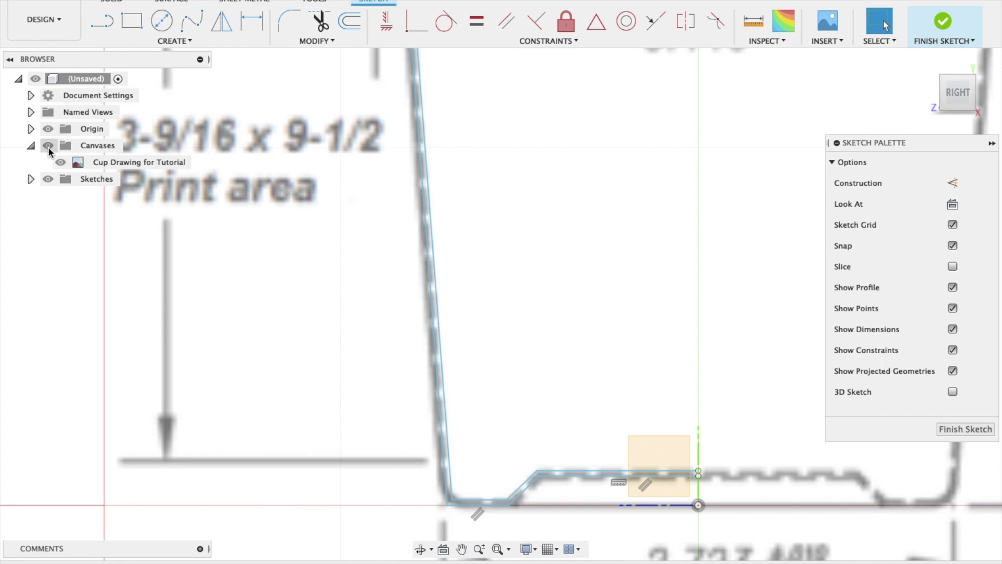
{"action": "left_click", "coordinate": [48, 146]}
{"action": "scroll", "coordinate": [595, 394], "scroll_direction": "down", "scroll_amount": 5}
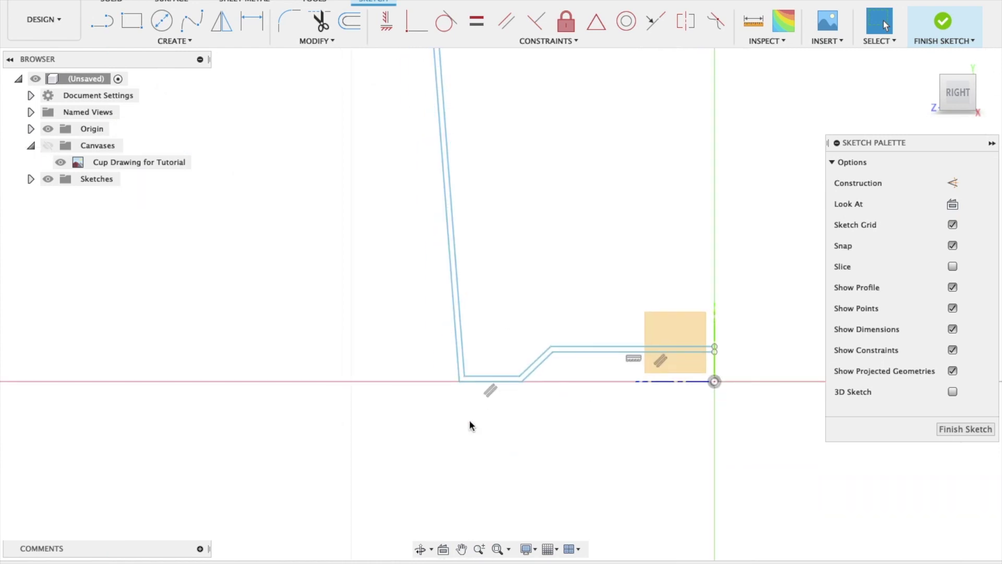
Step: Fillet both lower corners of the cup's foot, at the side wall and at the inner slope, with a 2 mm radius
{"action": "scroll", "coordinate": [470, 426], "scroll_direction": "up", "scroll_amount": 3}
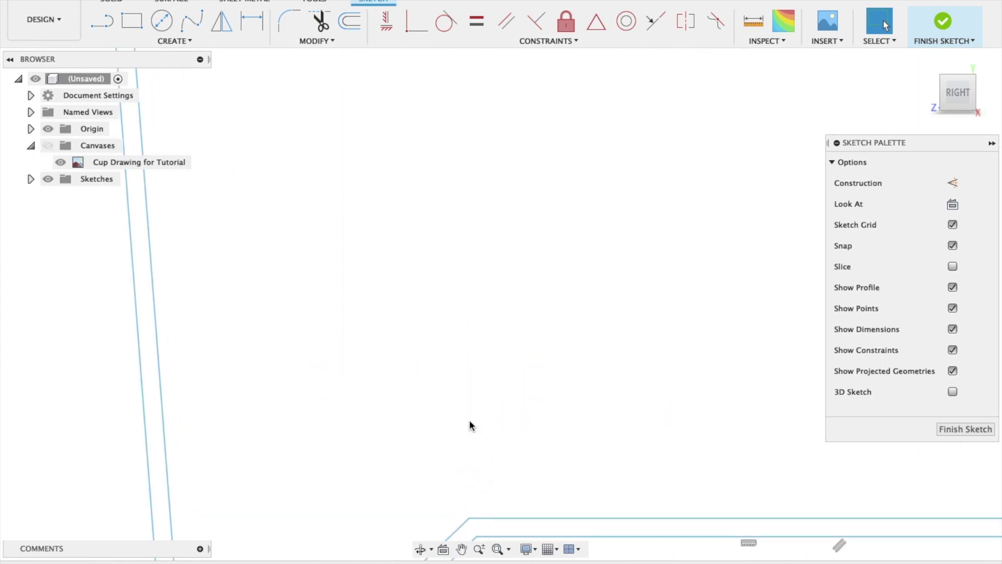
{"action": "left_click", "coordinate": [322, 42]}
{"action": "left_click", "coordinate": [302, 56]}
{"action": "left_click", "coordinate": [398, 355]}
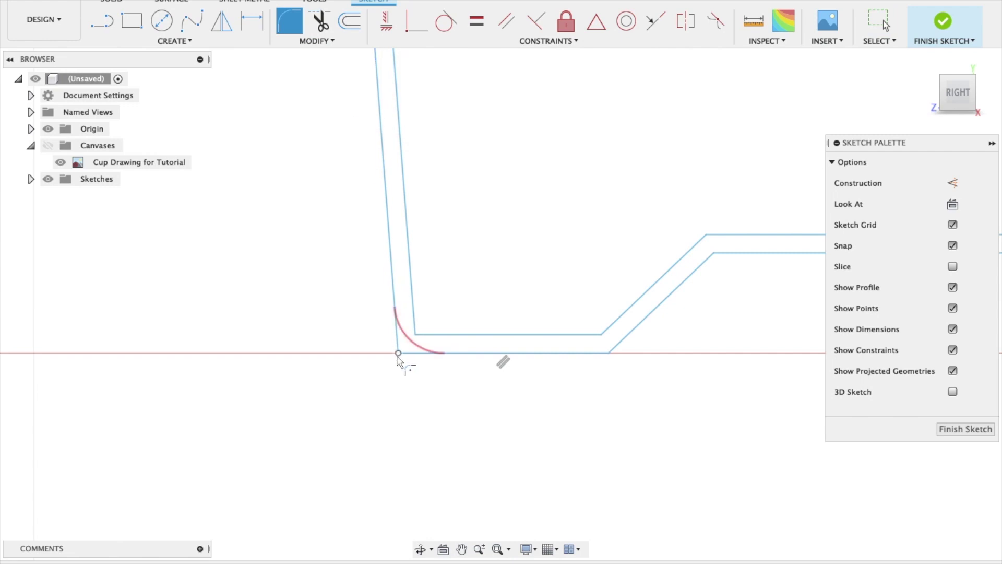
{"action": "left_click", "coordinate": [398, 355]}
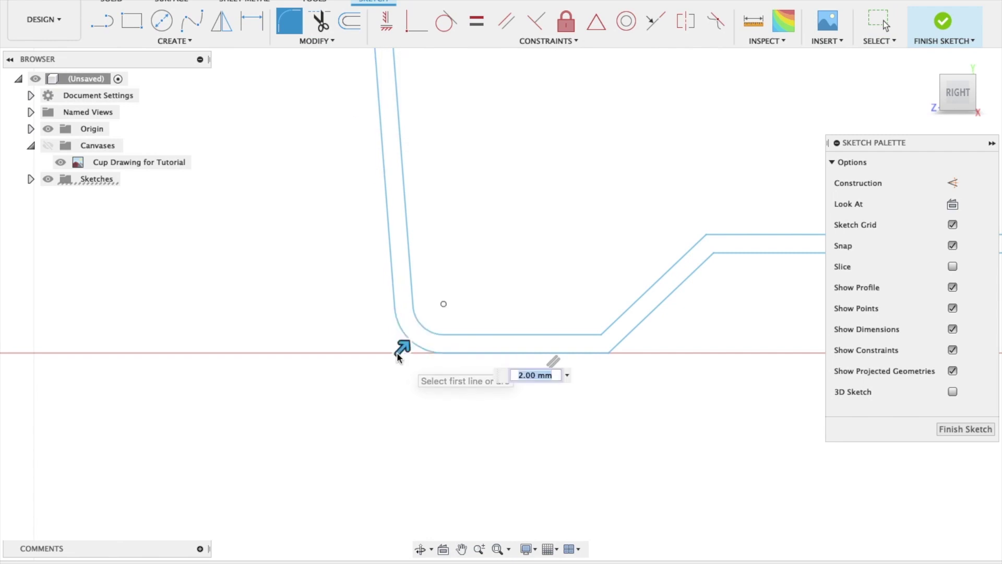
{"action": "left_click", "coordinate": [609, 351]}
{"action": "key", "text": "Return"}
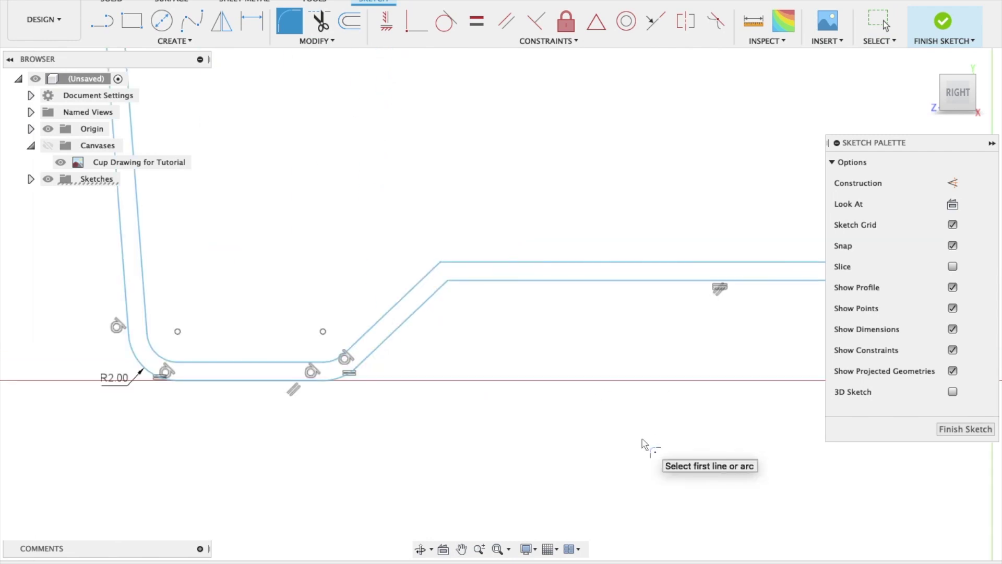
Step: Fillet the corner between the foot's inner slope and the flat cup base with a 2 mm radius
{"action": "left_click", "coordinate": [448, 280]}
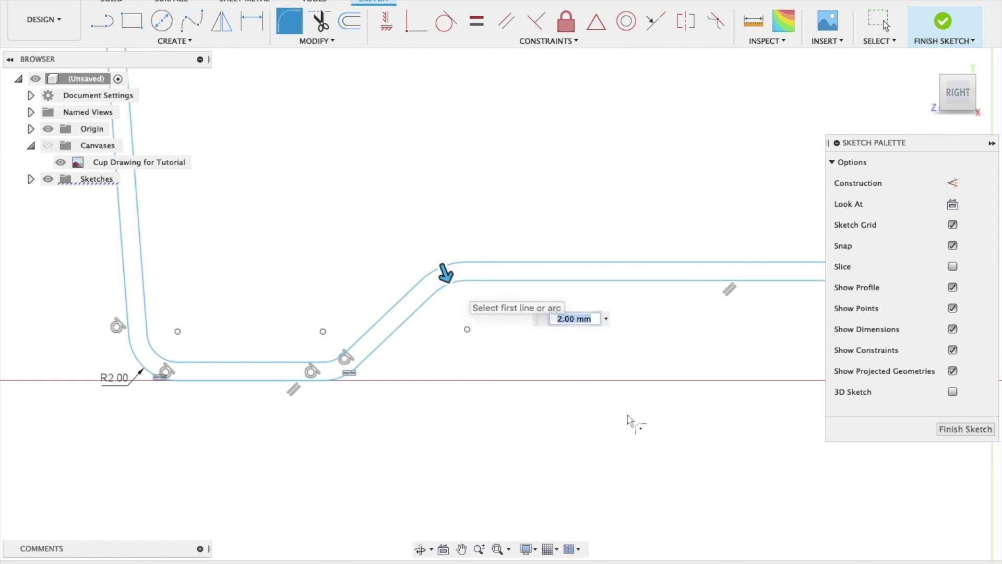
{"action": "scroll", "coordinate": [628, 416], "scroll_direction": "right", "scroll_amount": 10}
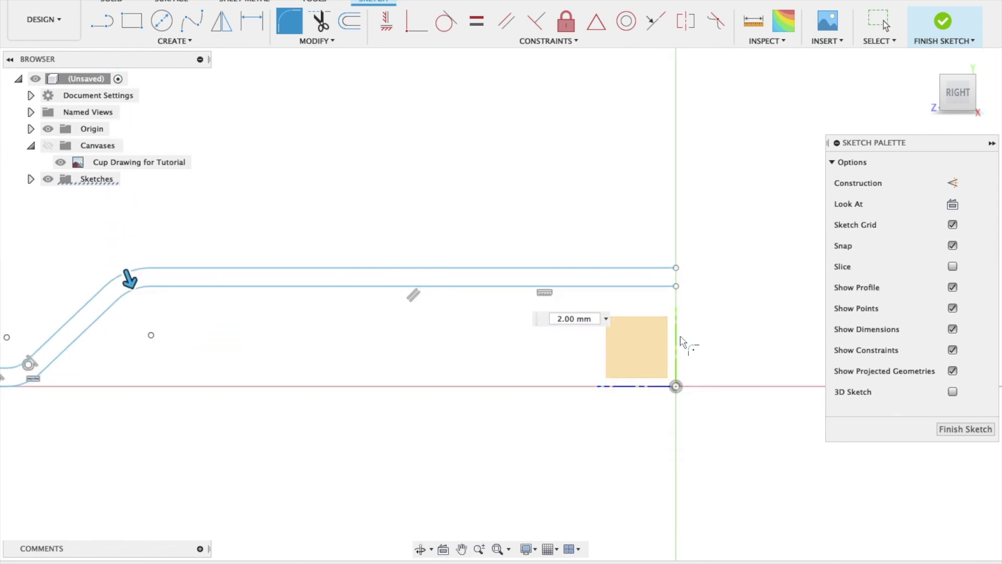
{"action": "key", "text": "BackSpace"}
{"action": "key", "text": "Escape"}
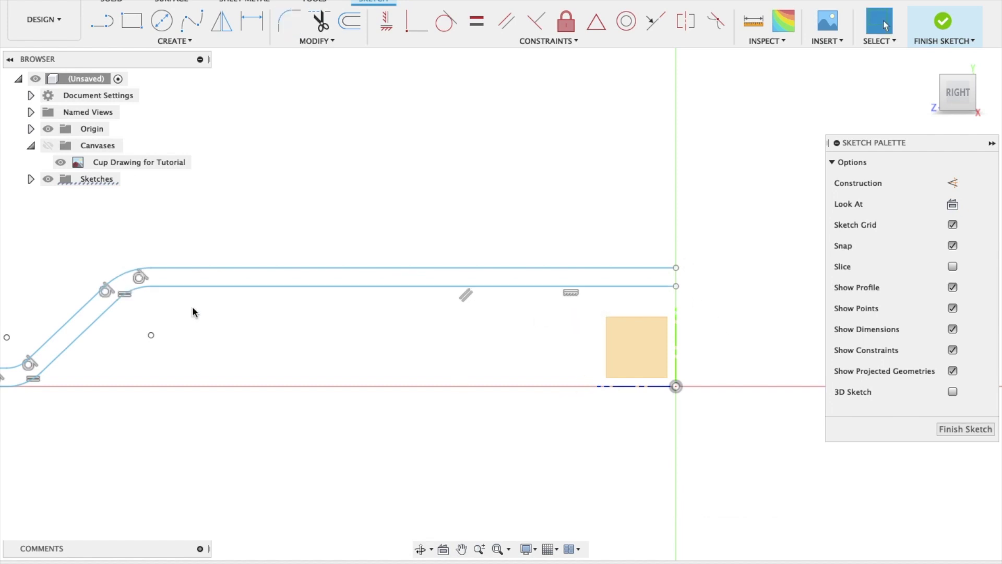
{"action": "left_click", "coordinate": [122, 295]}
Step: Close the profile with a short line joining the two base lines at the vertical axis, and finish the sketch
{"action": "key", "text": "l"}
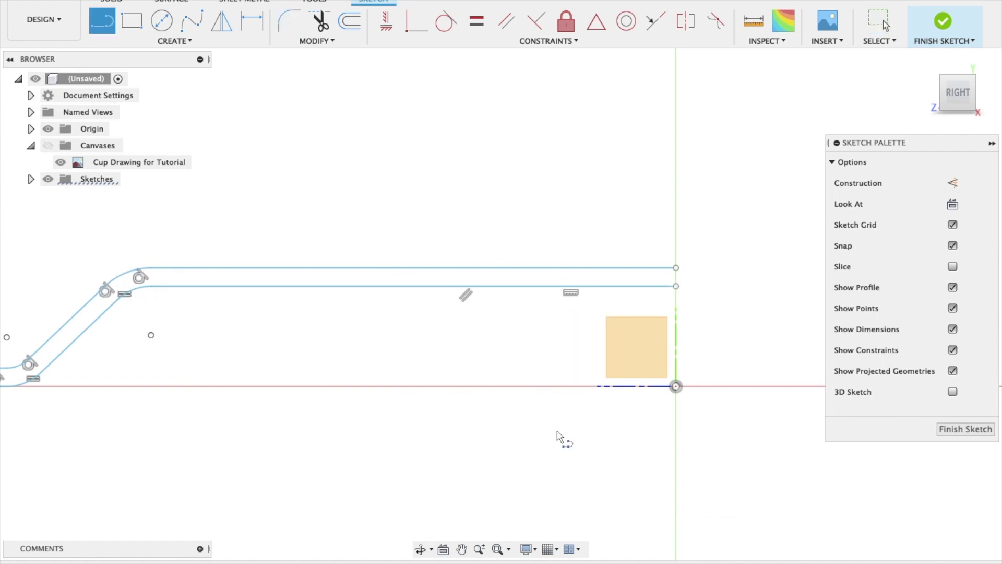
{"action": "left_click", "coordinate": [676, 268]}
{"action": "left_click", "coordinate": [676, 286]}
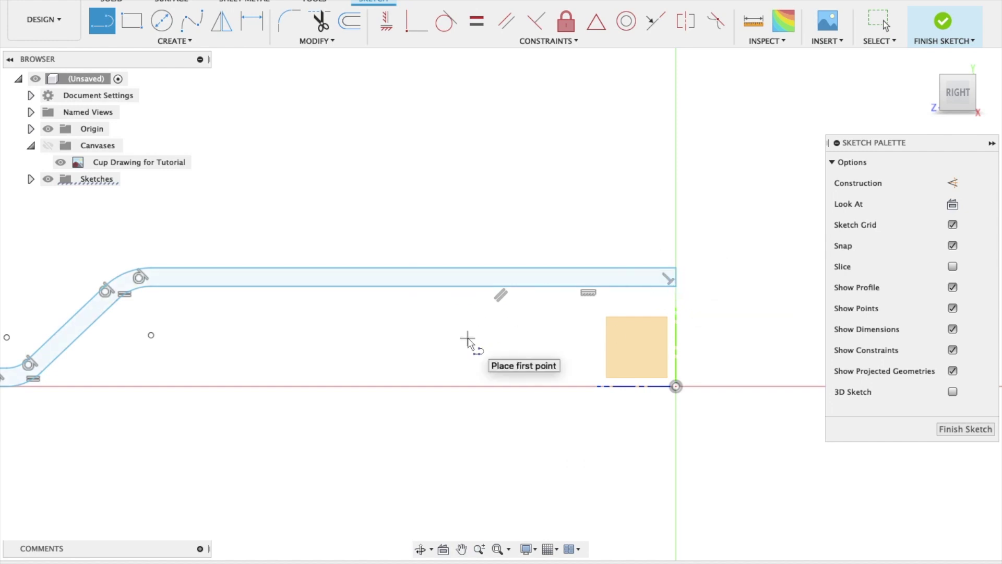
{"action": "scroll", "coordinate": [553, 291], "scroll_direction": "down", "scroll_amount": 3}
{"action": "left_click", "coordinate": [966, 429]}
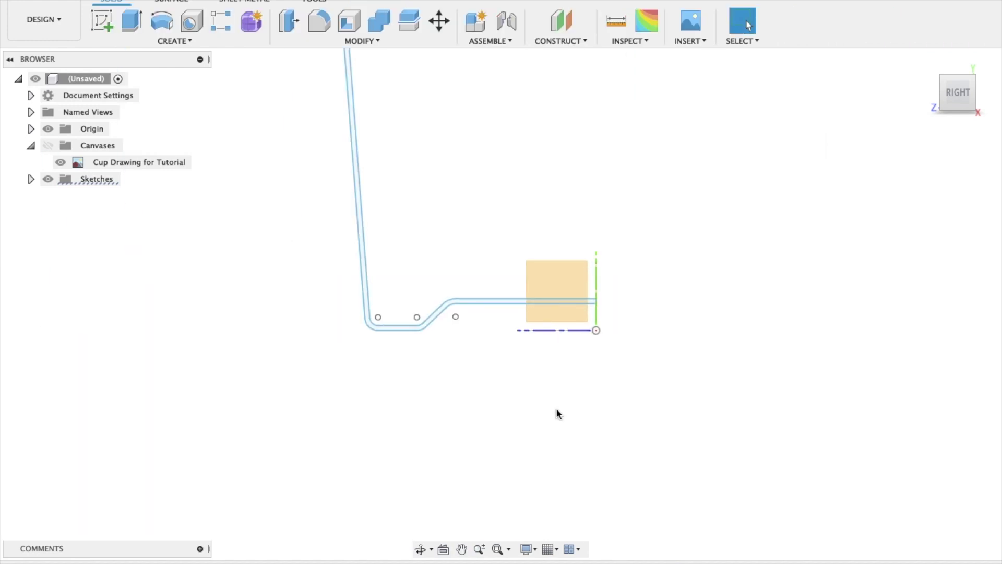
{"action": "scroll", "coordinate": [556, 409], "scroll_direction": "up", "scroll_amount": 5}
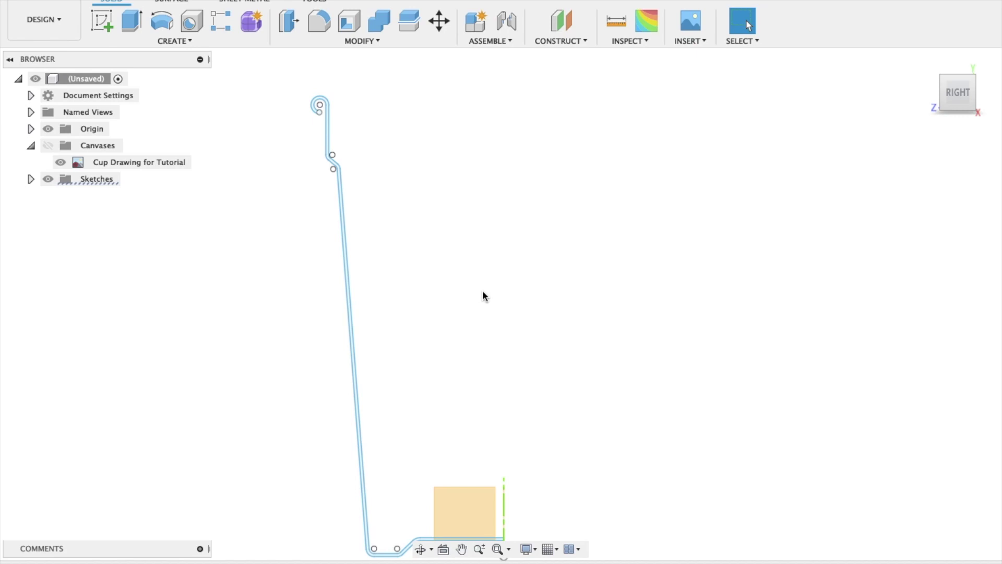
{"action": "scroll", "coordinate": [483, 296], "scroll_direction": "up", "scroll_amount": 5}
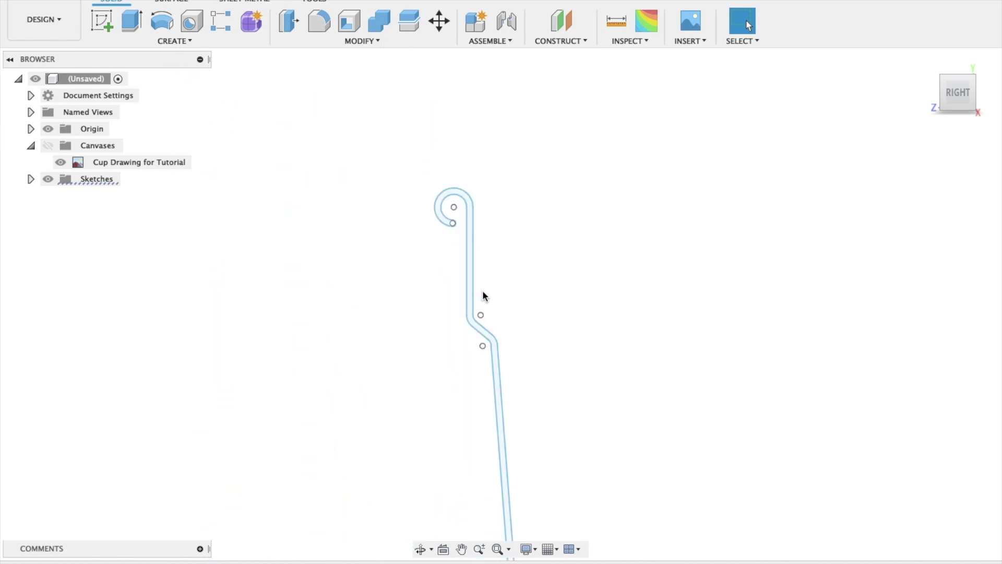
{"action": "scroll", "coordinate": [482, 296], "scroll_direction": "up", "scroll_amount": 5}
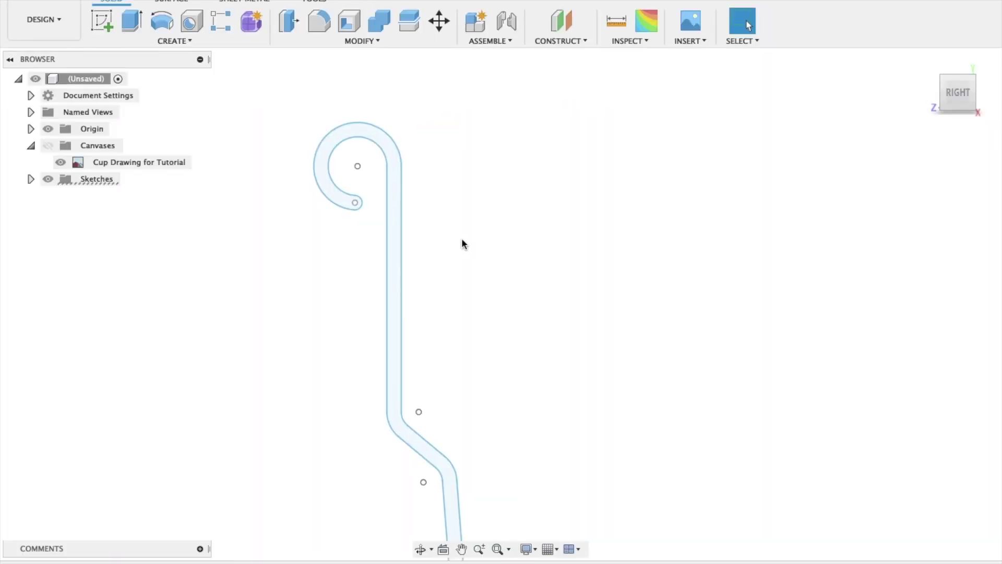
{"action": "scroll", "coordinate": [489, 270], "scroll_direction": "down", "scroll_amount": 10}
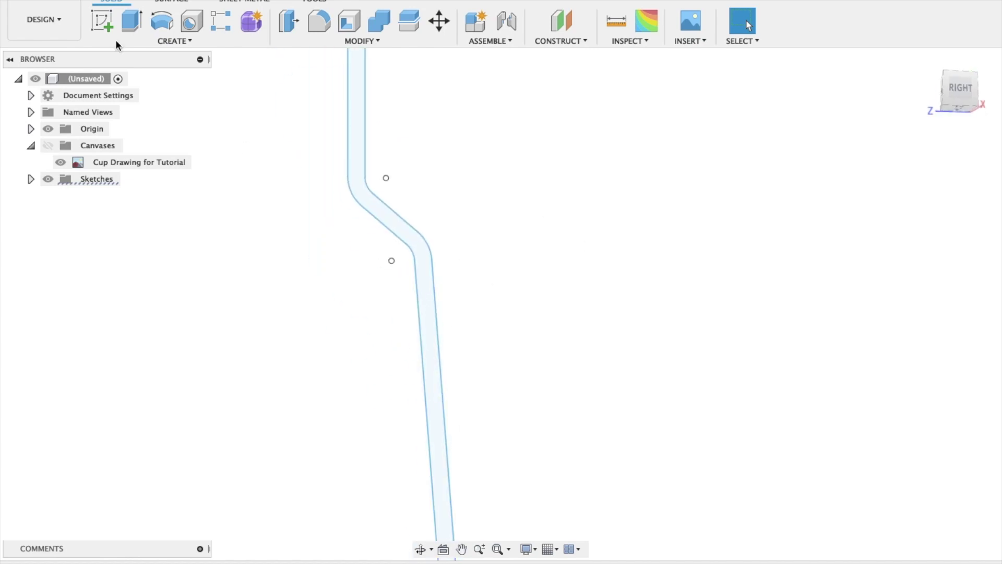
{"action": "left_click", "coordinate": [102, 22]}
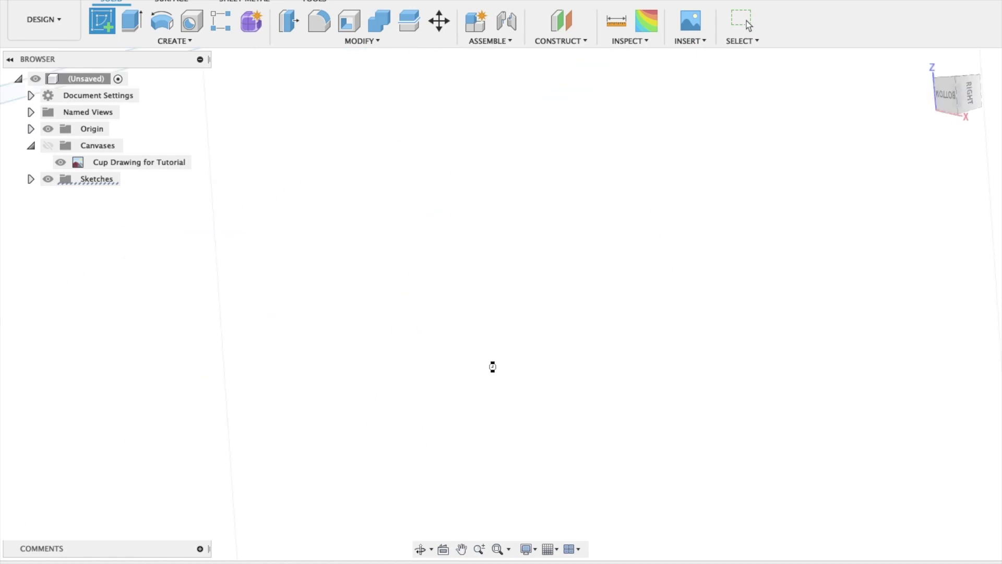
{"action": "left_click", "coordinate": [486, 359]}
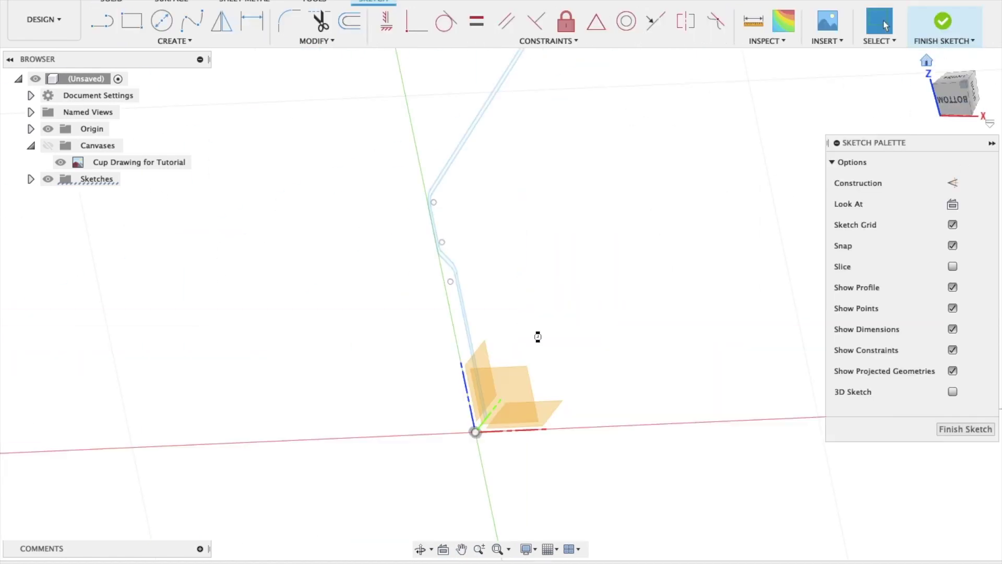
{"action": "key", "text": "super+z"}
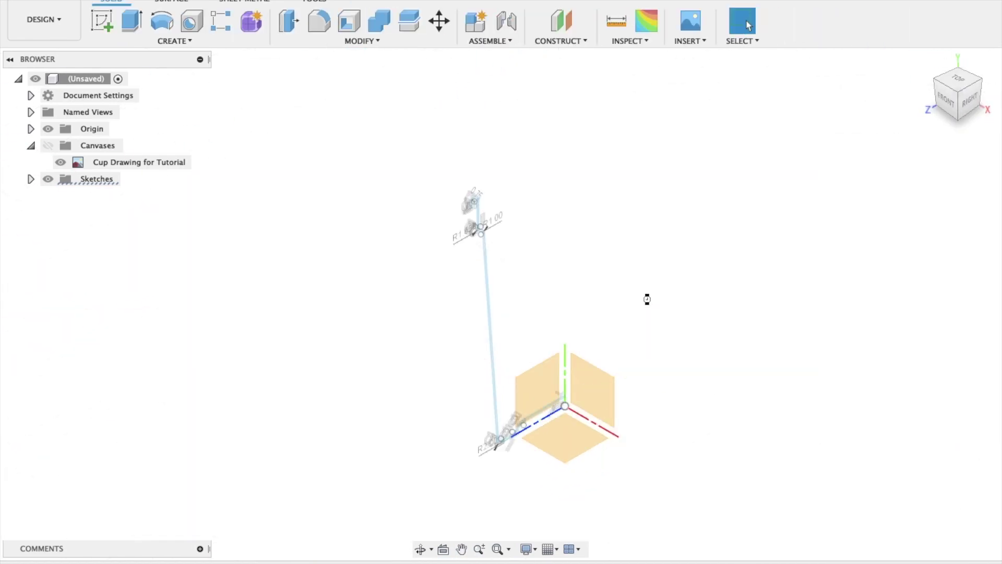
{"action": "key", "text": "super+y"}
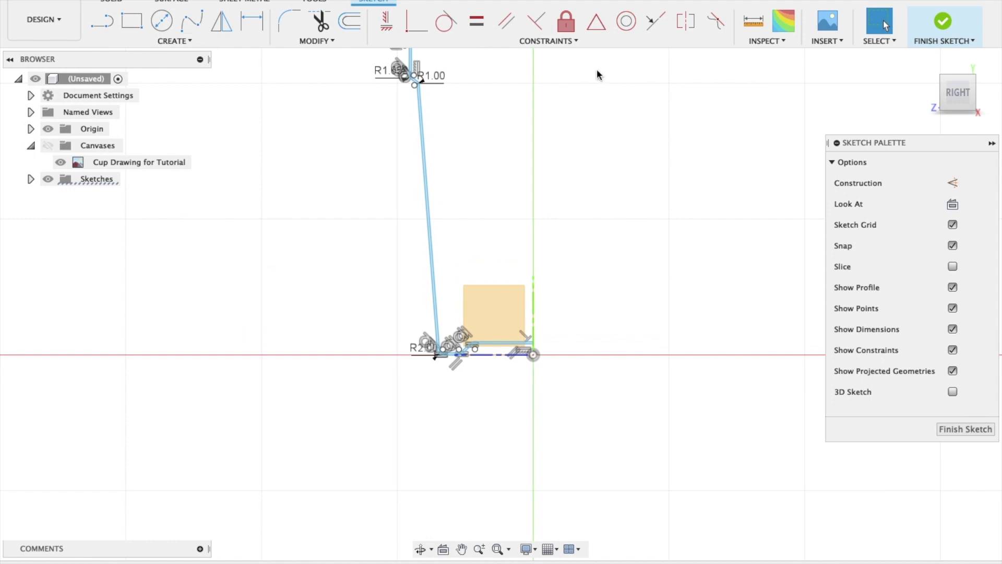
{"action": "left_click", "coordinate": [943, 23]}
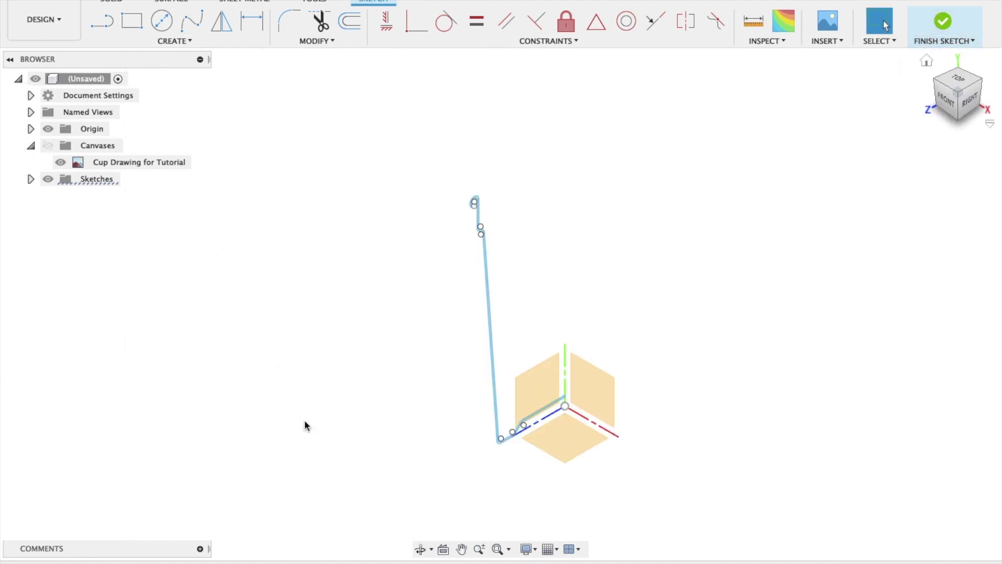
{"action": "left_click", "coordinate": [102, 21]}
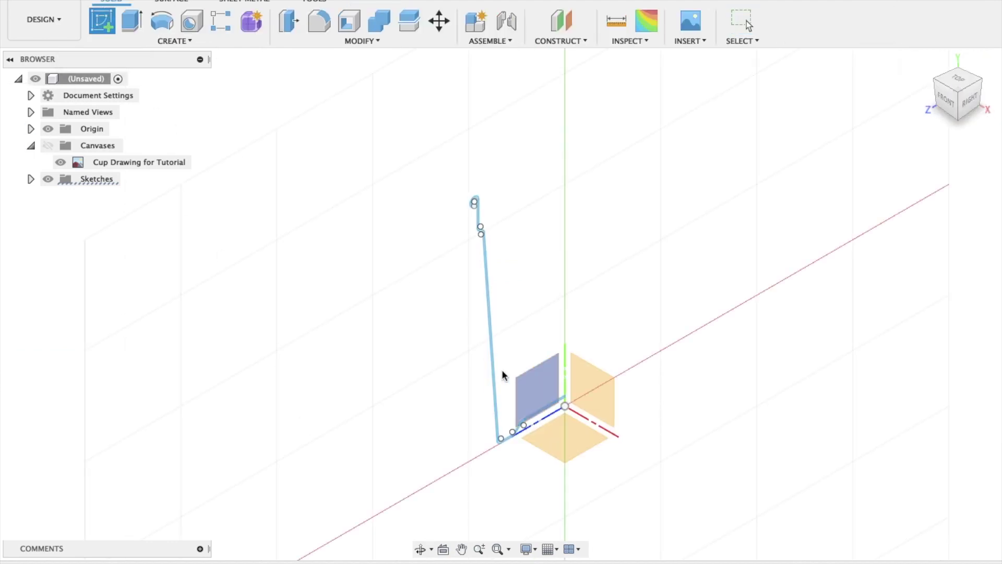
{"action": "left_click", "coordinate": [540, 384]}
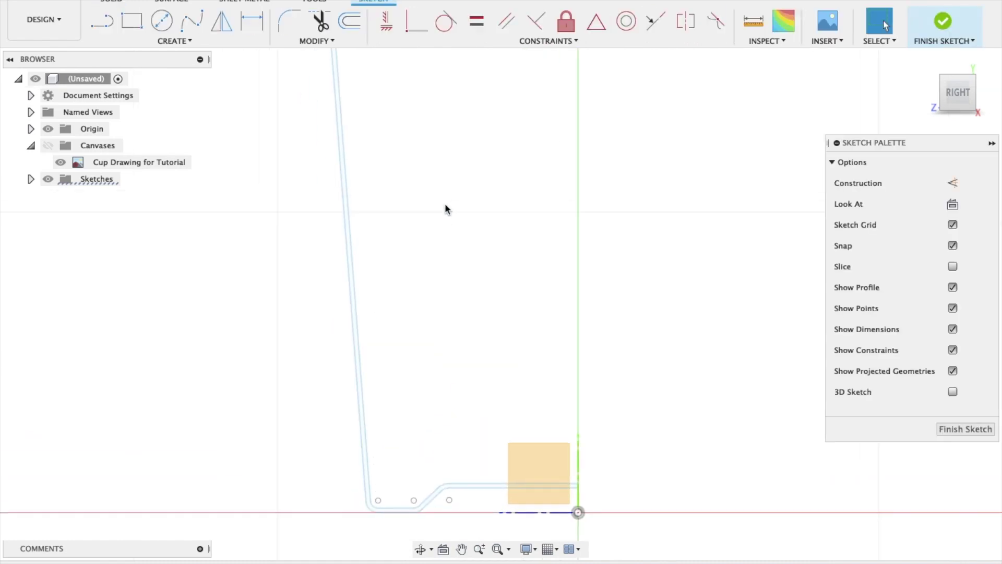
{"action": "scroll", "coordinate": [426, 233], "scroll_direction": "up", "scroll_amount": 6}
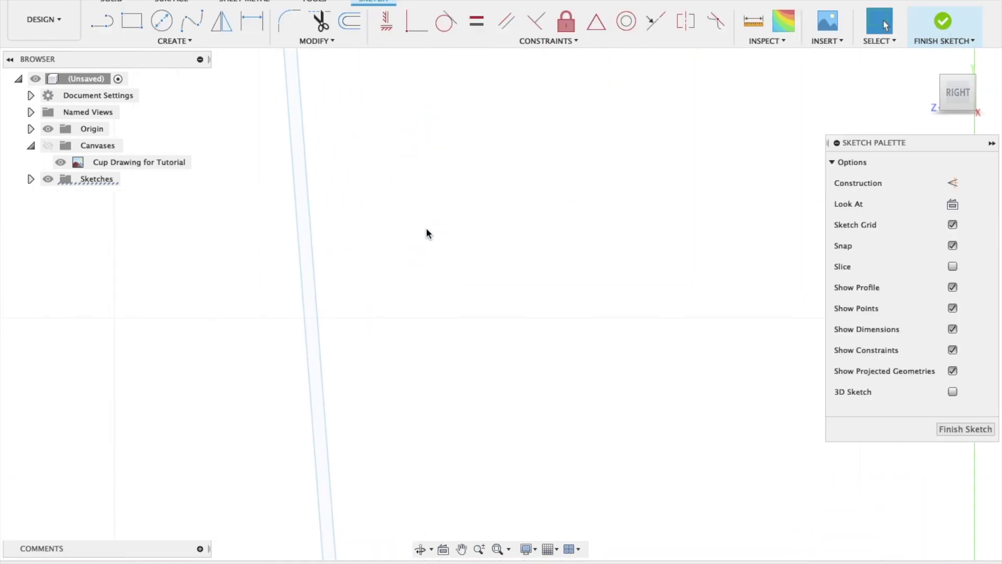
{"action": "left_click", "coordinate": [177, 40]}
{"action": "mouse_move", "coordinate": [158, 77]}
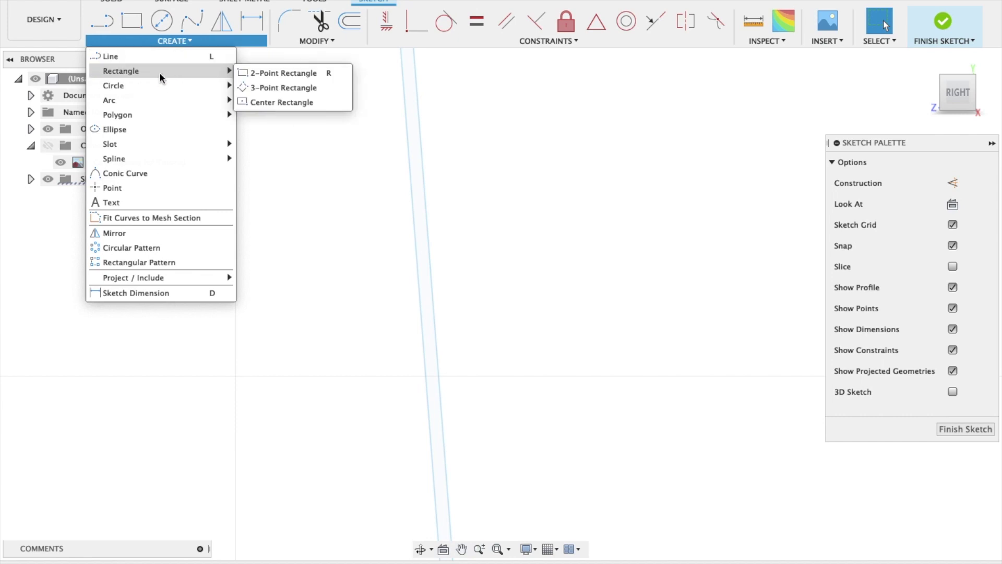
{"action": "left_click", "coordinate": [259, 101]}
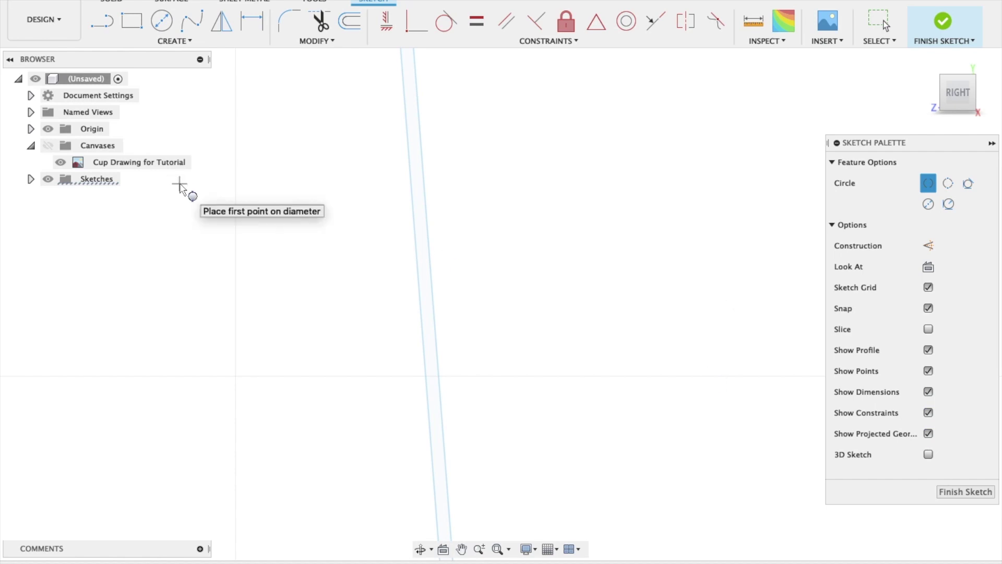
{"action": "left_click", "coordinate": [973, 496]}
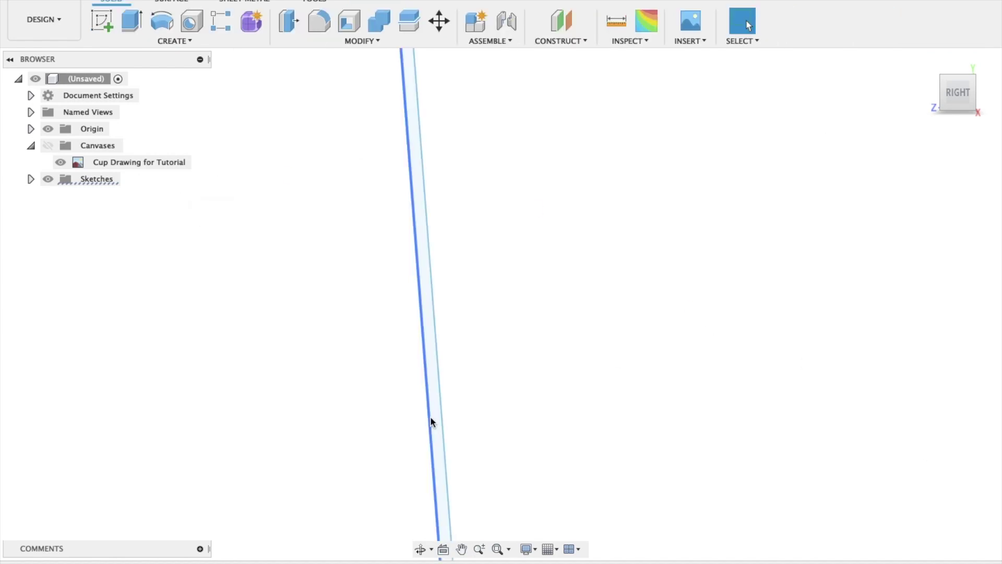
{"action": "right_click", "coordinate": [144, 558]}
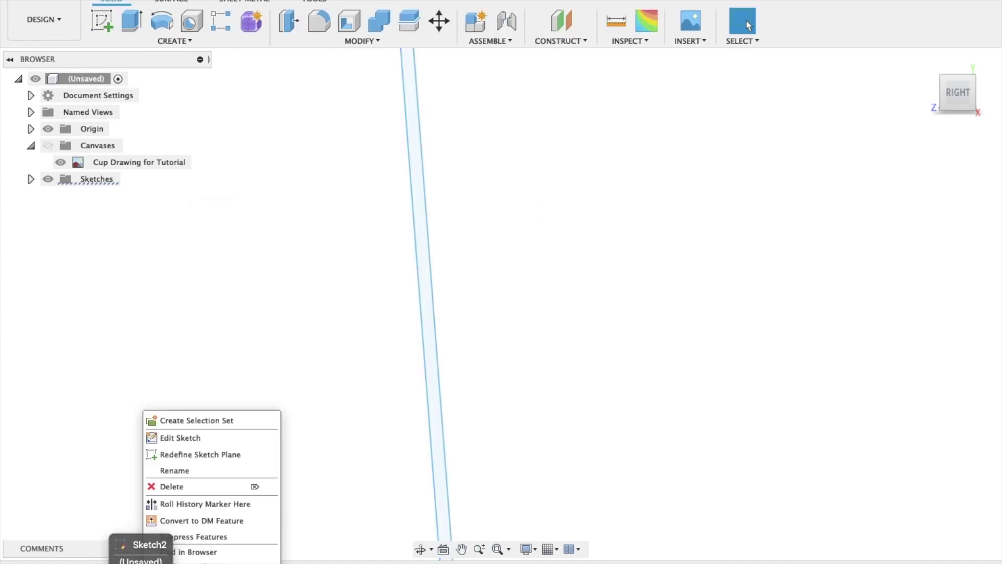
{"action": "left_click", "coordinate": [193, 486]}
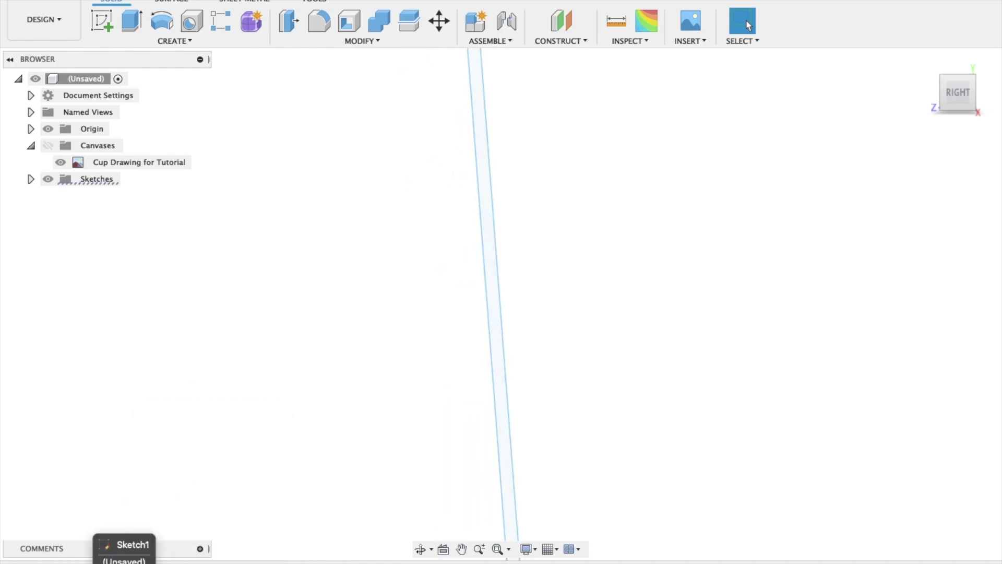
Step: Reopen the existing cup profile sketch, Sketch1, for editing
{"action": "left_click", "coordinate": [121, 545]}
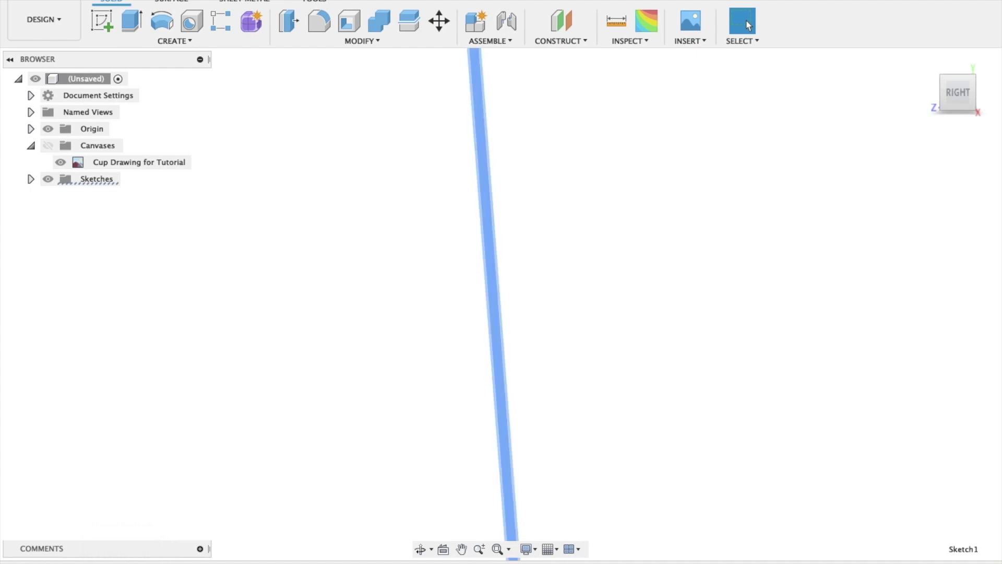
{"action": "right_click", "coordinate": [130, 538]}
{"action": "left_click", "coordinate": [168, 443]}
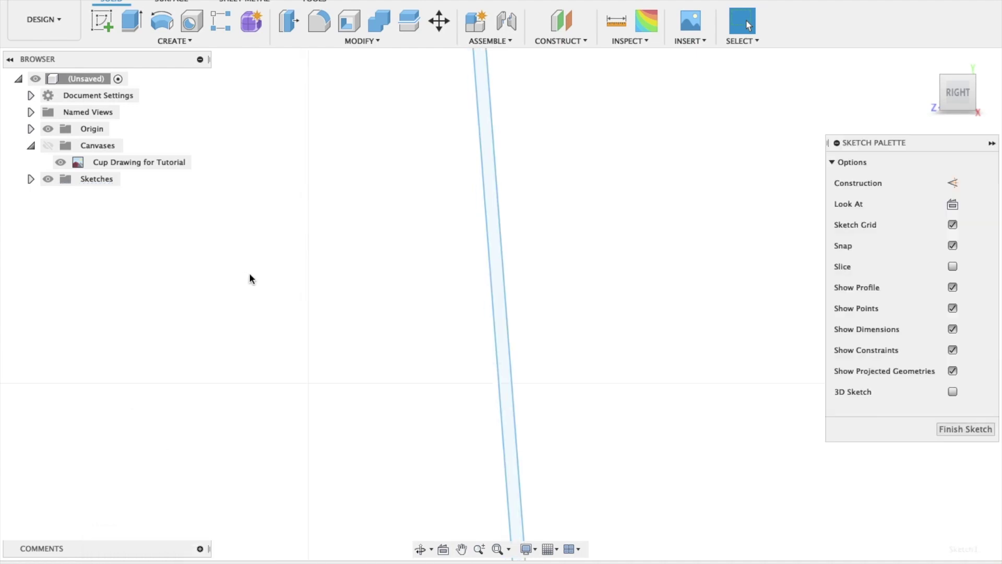
Step: Draw three spaced 2-Point Circles down the tapered wall's outer line, about 1.2, 1.5 and 1.2 mm in diameter
{"action": "left_click", "coordinate": [170, 42]}
{"action": "mouse_move", "coordinate": [156, 85]}
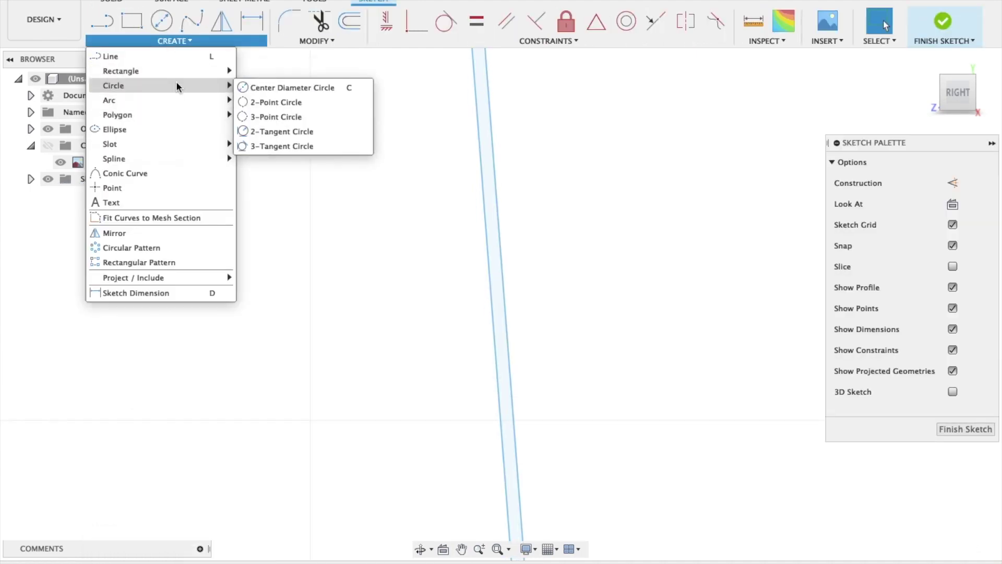
{"action": "left_click", "coordinate": [270, 103]}
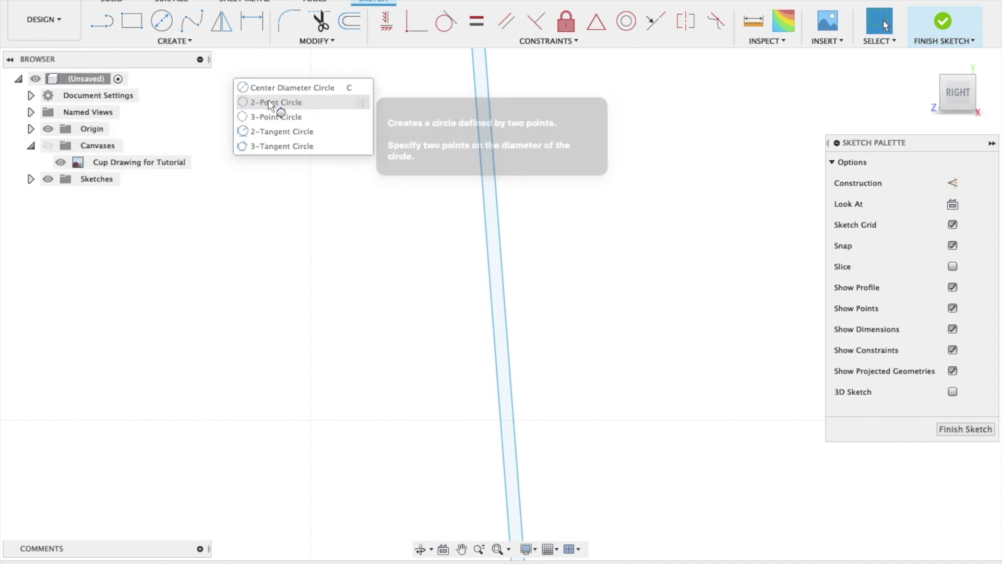
{"action": "left_click", "coordinate": [480, 156]}
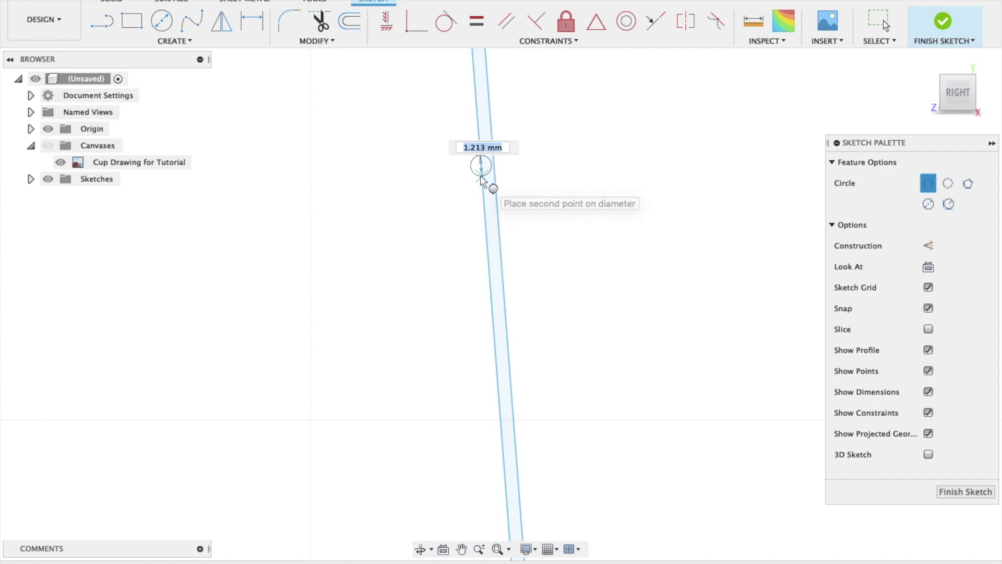
{"action": "left_click", "coordinate": [481, 178]}
{"action": "left_click", "coordinate": [485, 201]}
{"action": "left_click", "coordinate": [486, 224]}
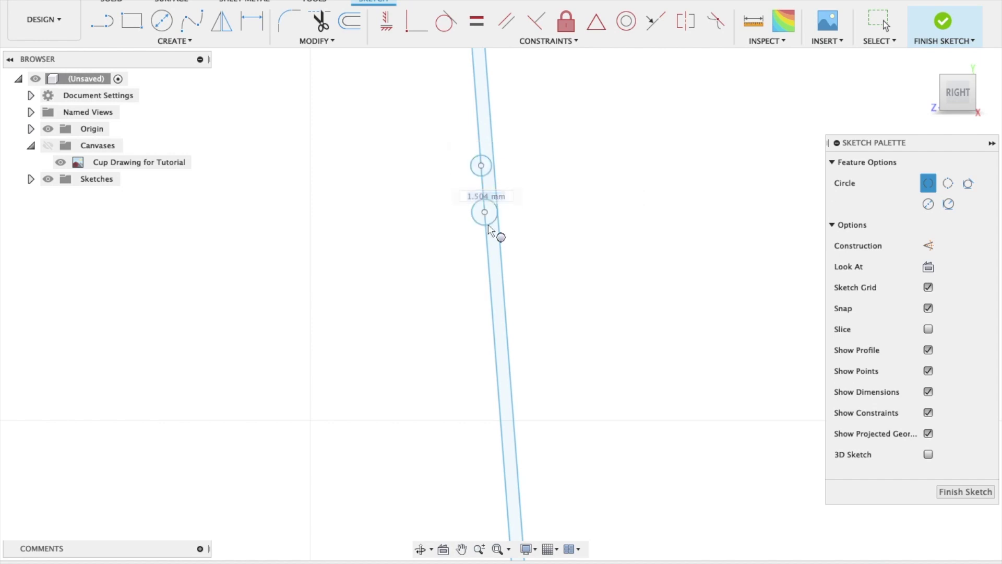
{"action": "left_click", "coordinate": [488, 249]}
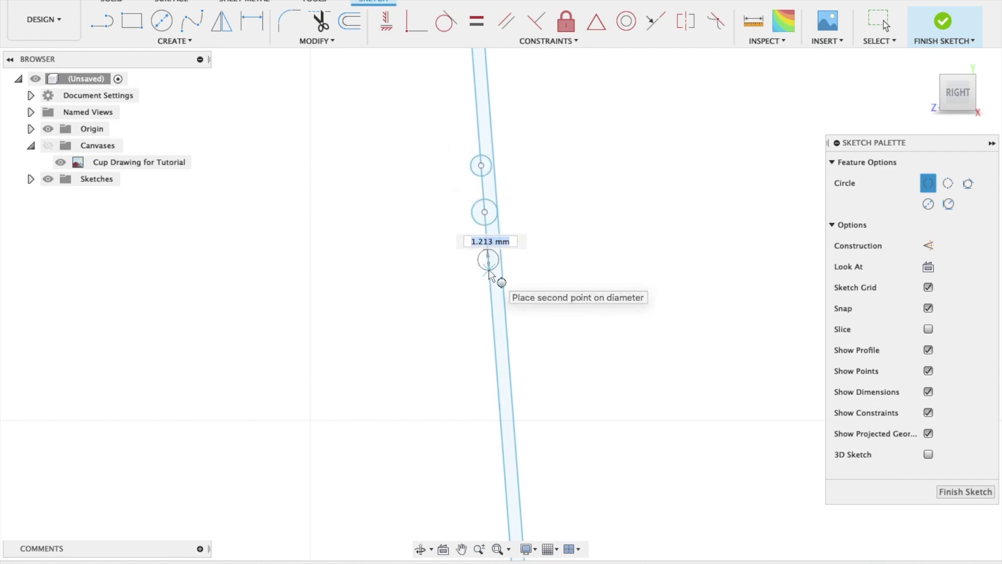
{"action": "left_click", "coordinate": [489, 269]}
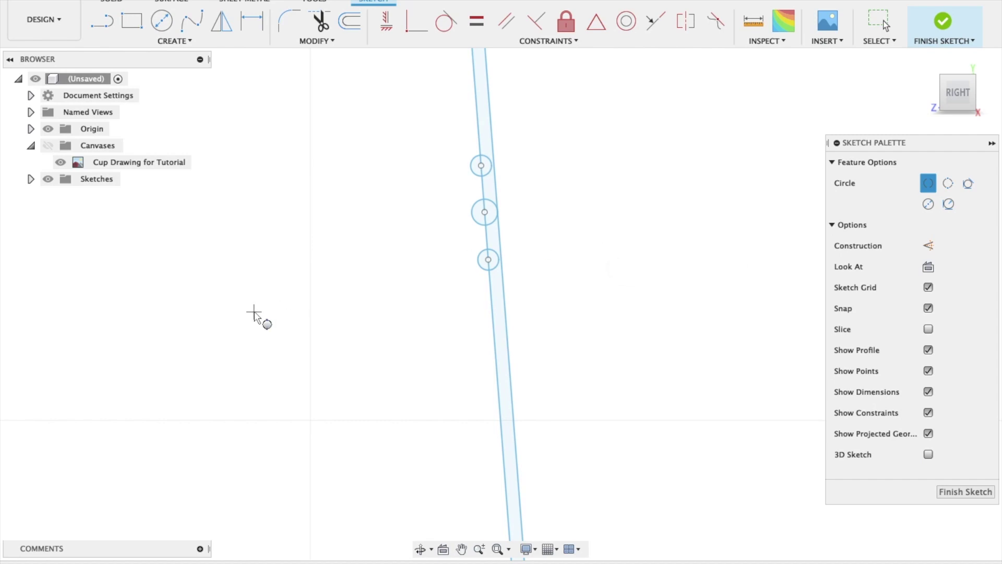
Step: Dimension the uppermost small circle on the tapered wall with a diameter of 1 mm
{"action": "key", "text": "d"}
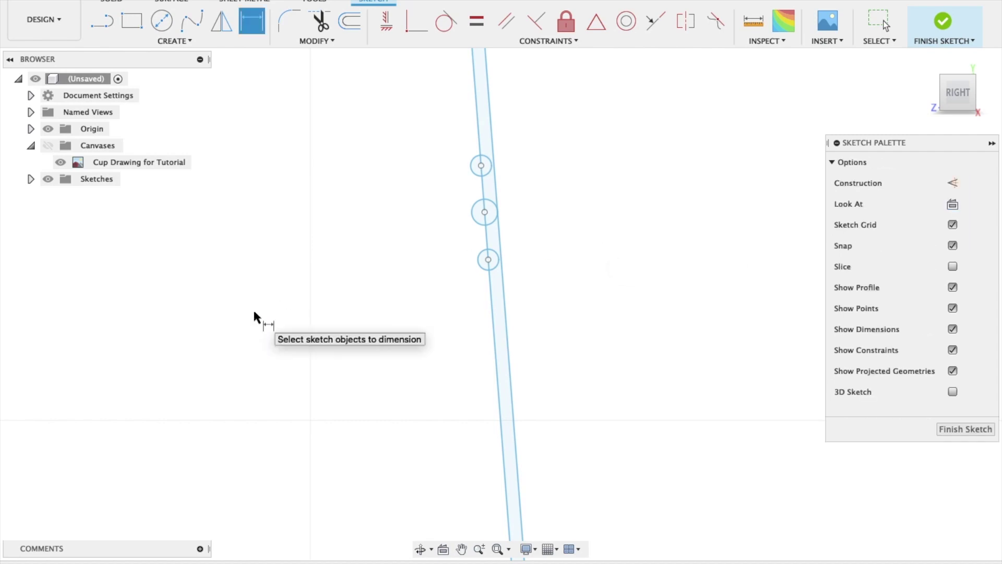
{"action": "left_click", "coordinate": [474, 170]}
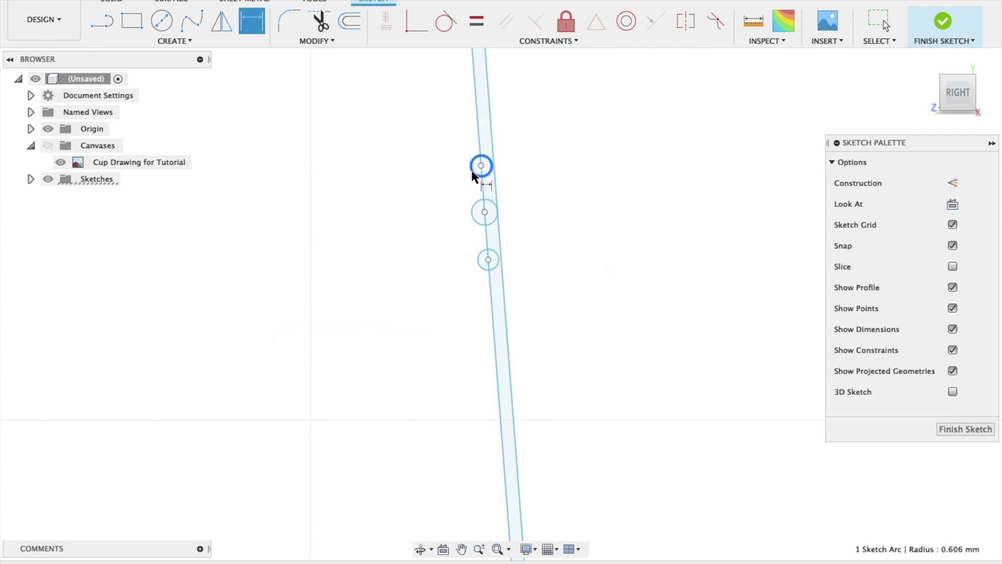
{"action": "left_click", "coordinate": [368, 208]}
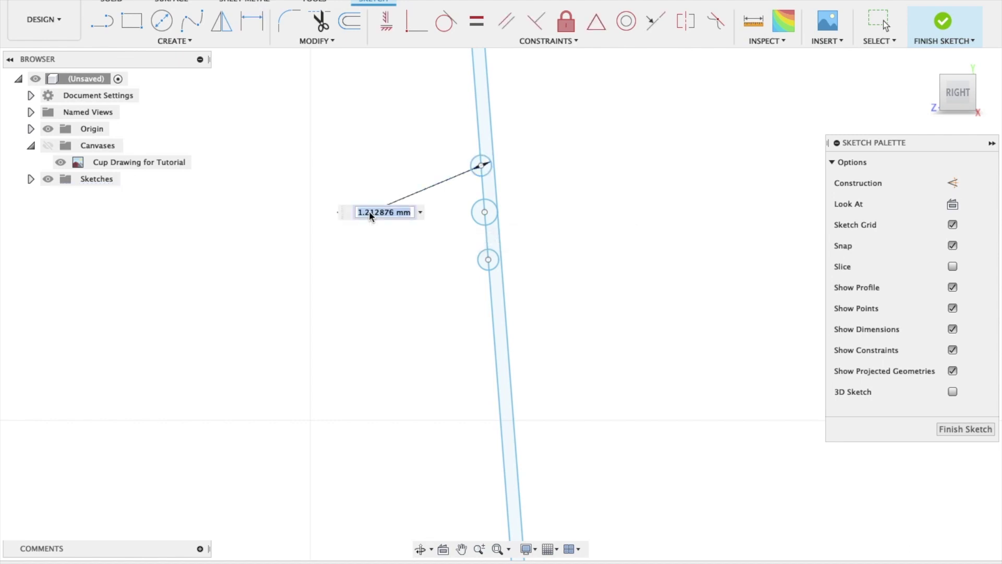
{"action": "type", "text": "1"}
{"action": "key", "text": "Return"}
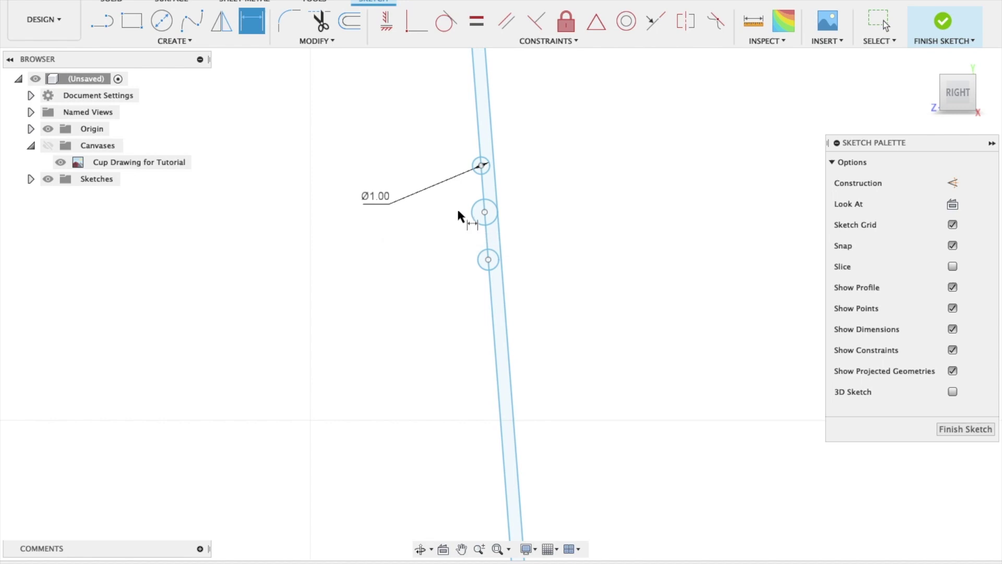
Step: Dimension the middle and lowest small circles on the tapered wall with a diameter of 1 mm each
{"action": "left_click", "coordinate": [472, 221]}
{"action": "left_click", "coordinate": [411, 241]}
{"action": "type", "text": "1"}
{"action": "key", "text": "Return"}
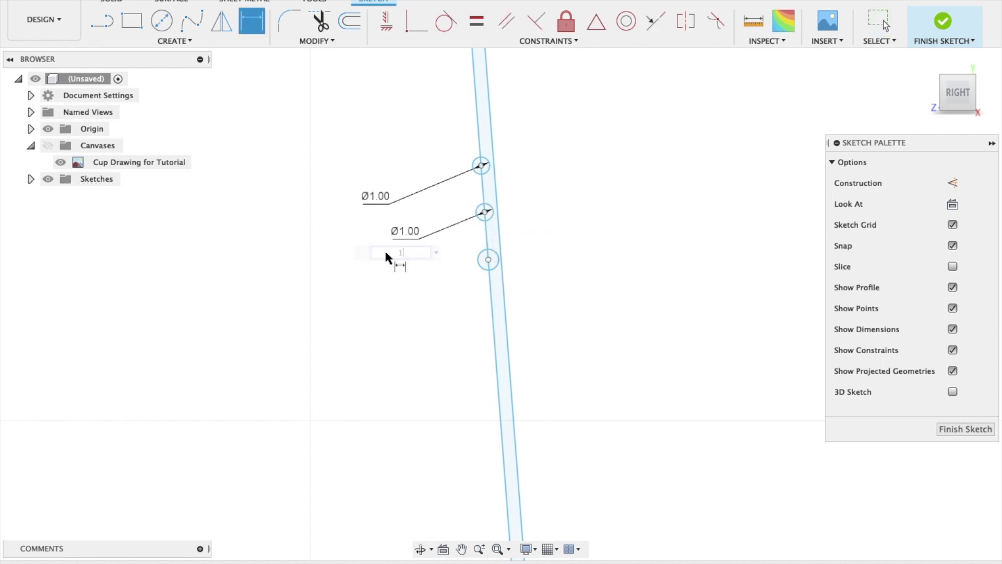
{"action": "left_click", "coordinate": [480, 270]}
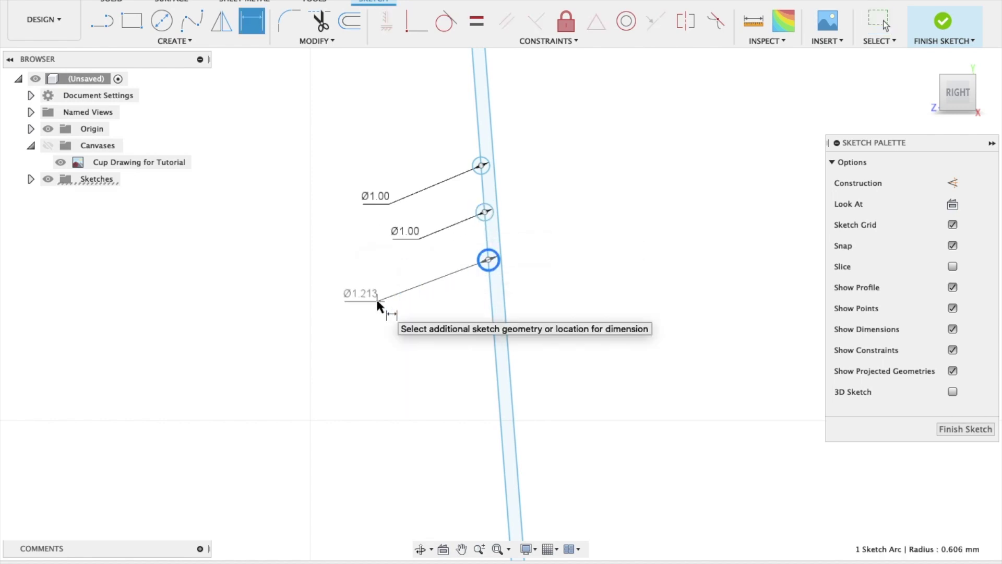
{"action": "left_click", "coordinate": [377, 299]}
{"action": "type", "text": "1"}
{"action": "key", "text": "Return"}
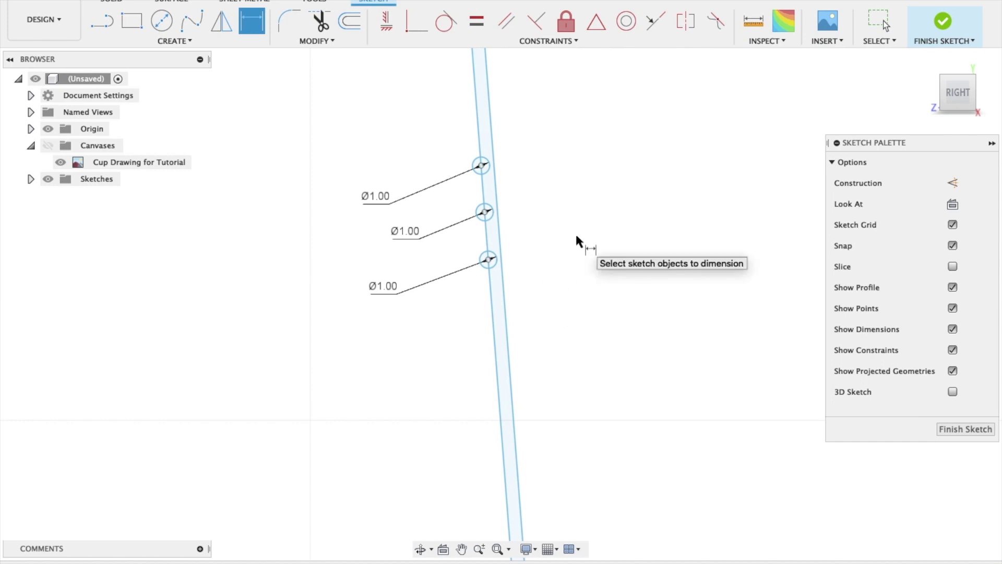
Step: Add an aligned dimension of 2 mm between the centres of the uppermost and middle circles
{"action": "left_click", "coordinate": [481, 166]}
{"action": "left_click", "coordinate": [485, 213]}
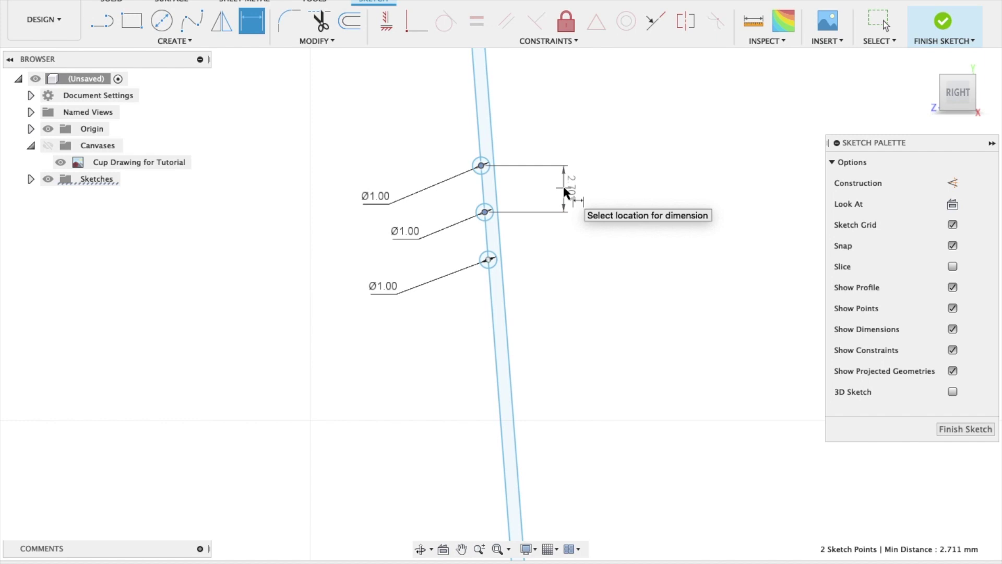
{"action": "key", "text": "Escape"}
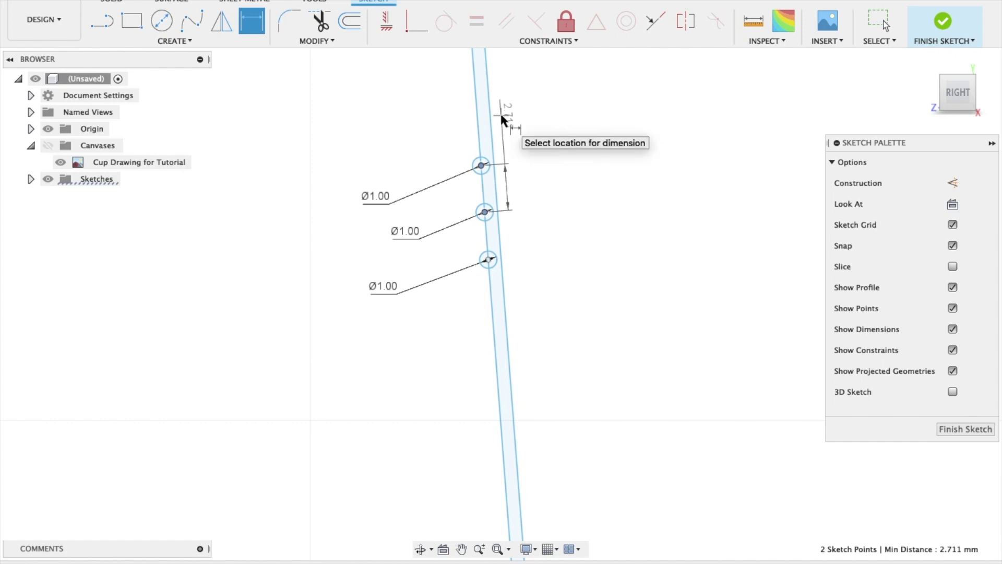
{"action": "left_click", "coordinate": [500, 114]}
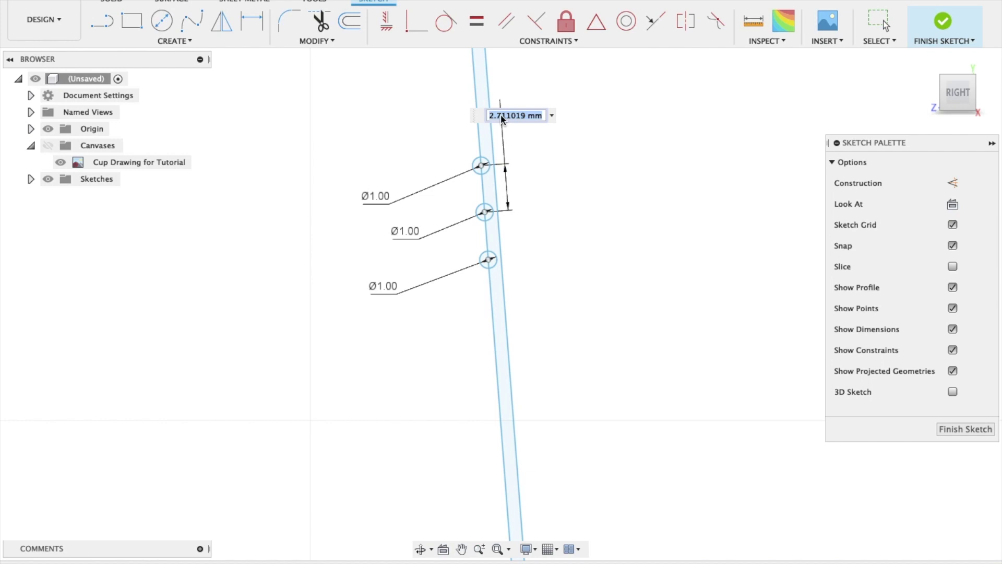
{"action": "type", "text": "2"}
{"action": "key", "text": "Return"}
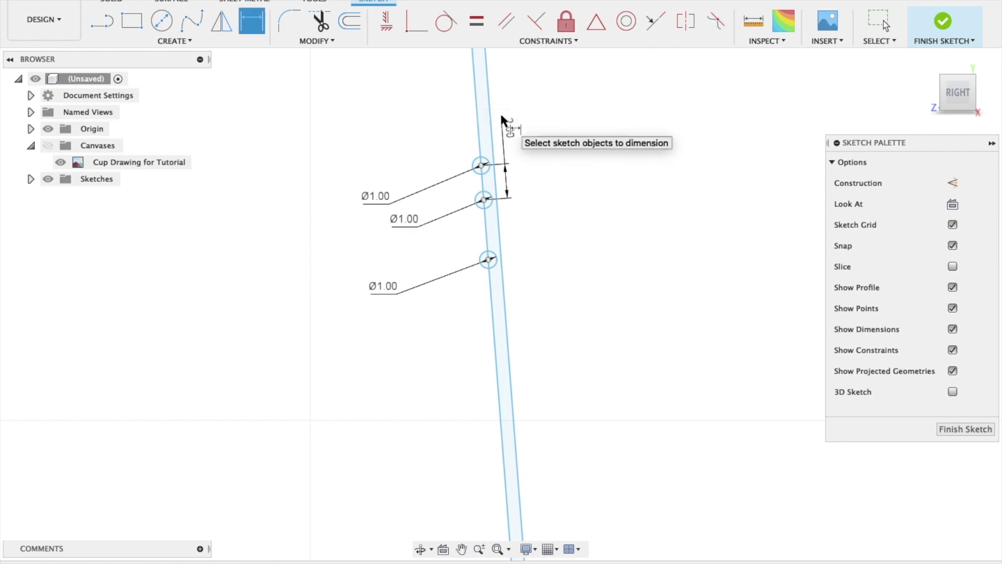
Step: Add an aligned dimension of 2 mm between the centres of the middle and lowest circles
{"action": "left_click", "coordinate": [483, 199]}
{"action": "left_click", "coordinate": [488, 259]}
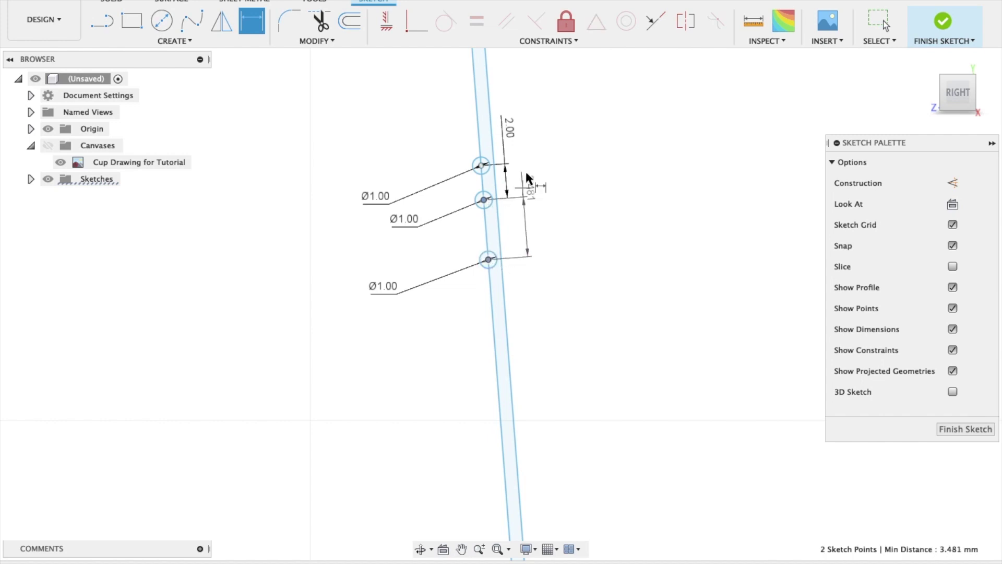
{"action": "left_click", "coordinate": [522, 164]}
{"action": "type", "text": "2"}
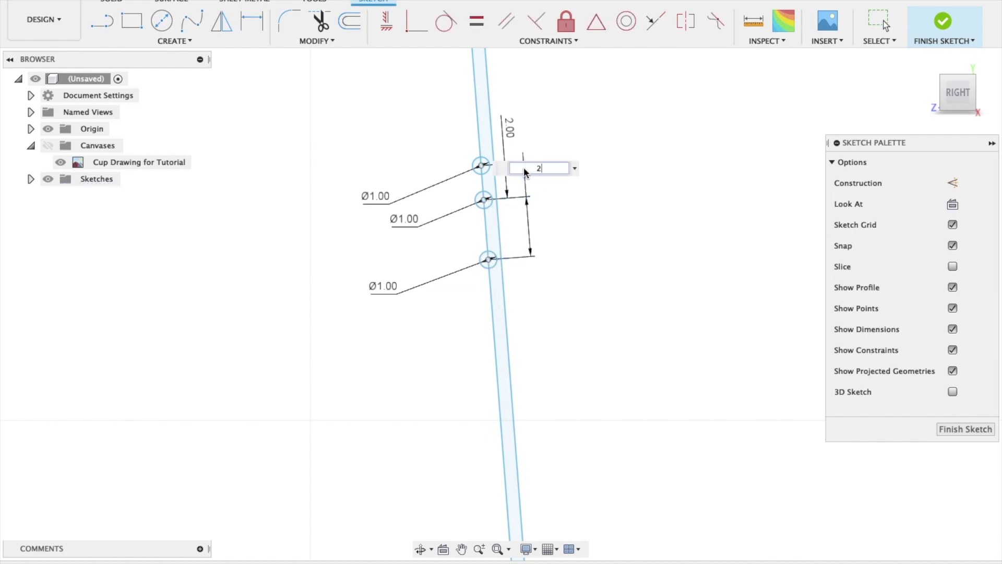
{"action": "key", "text": "Return"}
Step: Trim the circles' inner halves and the wall line inside them so three outward half-round bumps remain, and finish the sketch
{"action": "key", "text": "t"}
{"action": "scroll", "coordinate": [535, 282], "scroll_direction": "up", "scroll_amount": 3}
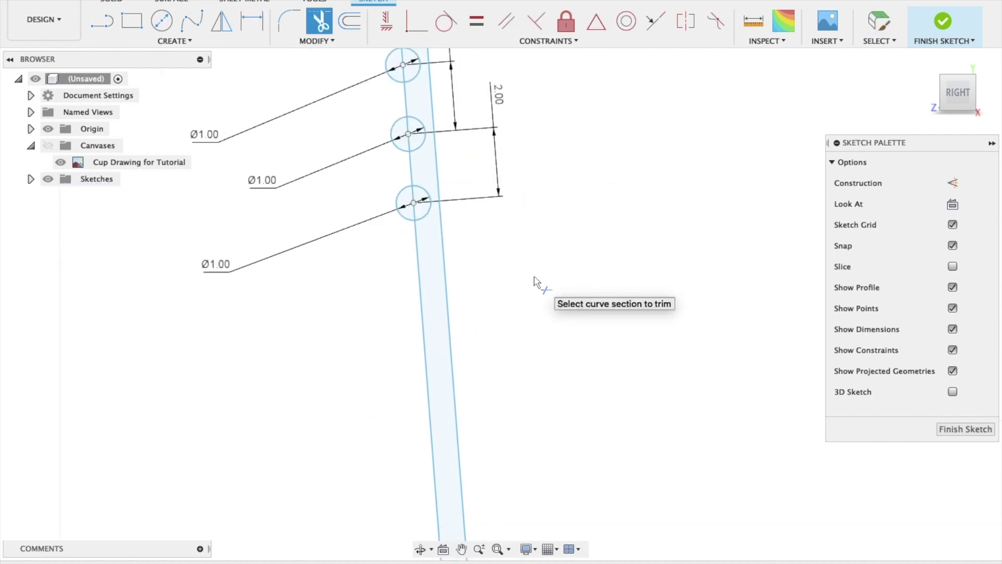
{"action": "scroll", "coordinate": [535, 283], "scroll_direction": "up", "scroll_amount": 2}
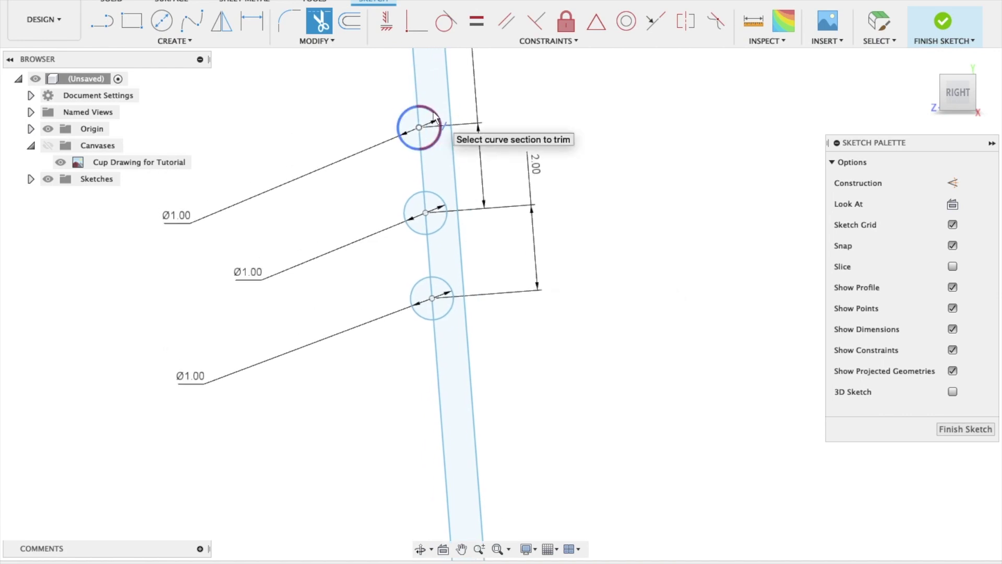
{"action": "left_click", "coordinate": [424, 124]}
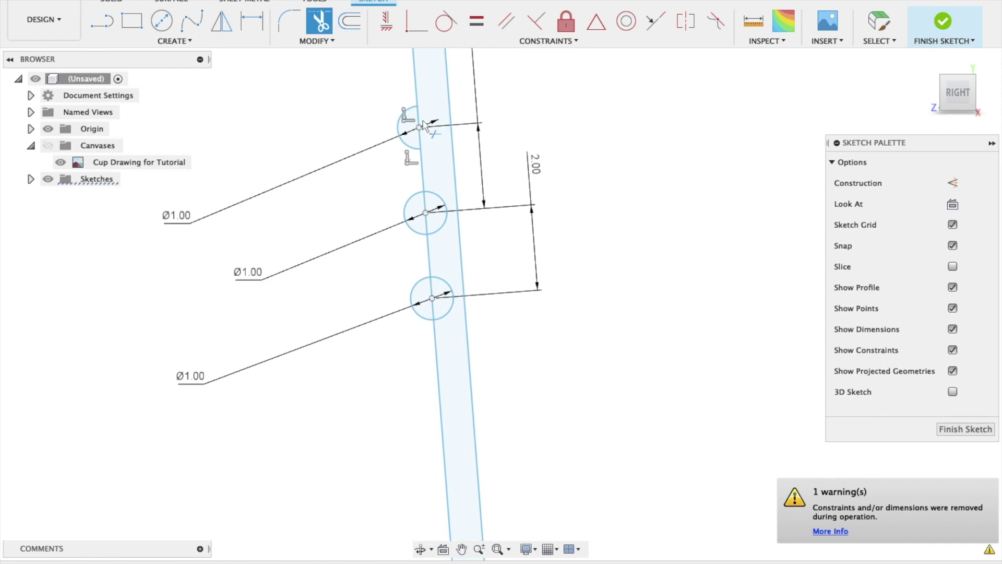
{"action": "left_click", "coordinate": [440, 206]}
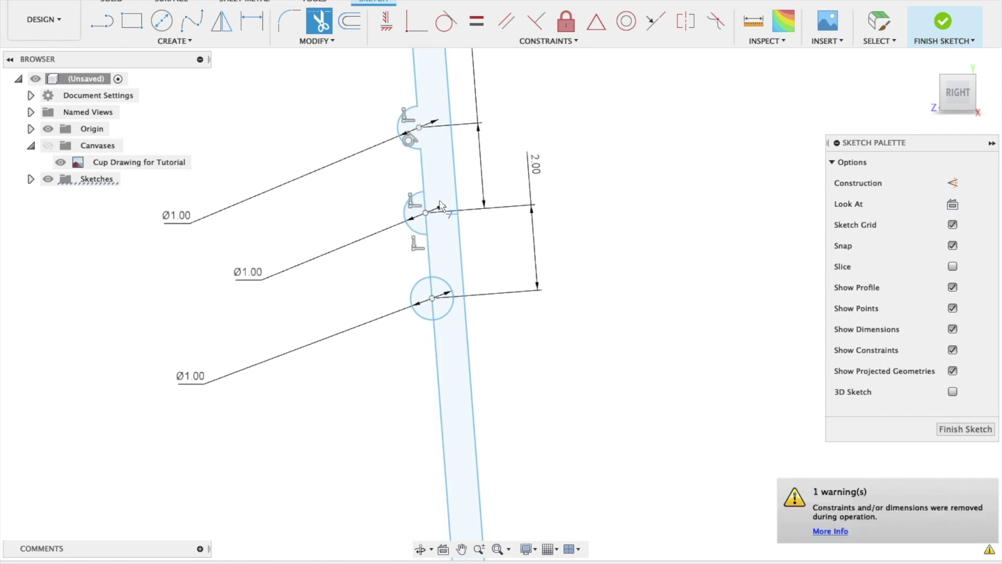
{"action": "left_click", "coordinate": [447, 307]}
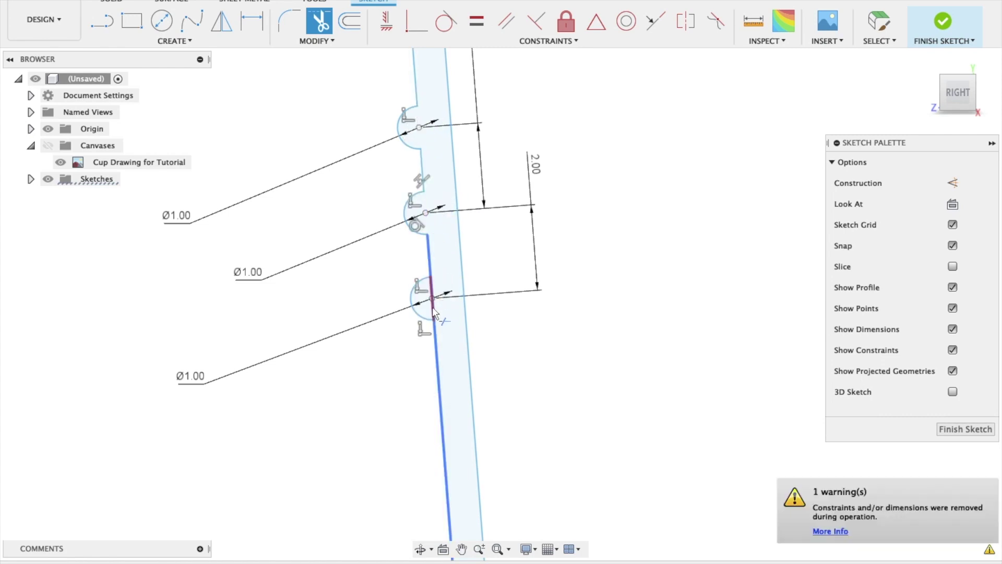
{"action": "left_click", "coordinate": [434, 312]}
{"action": "left_click", "coordinate": [961, 428]}
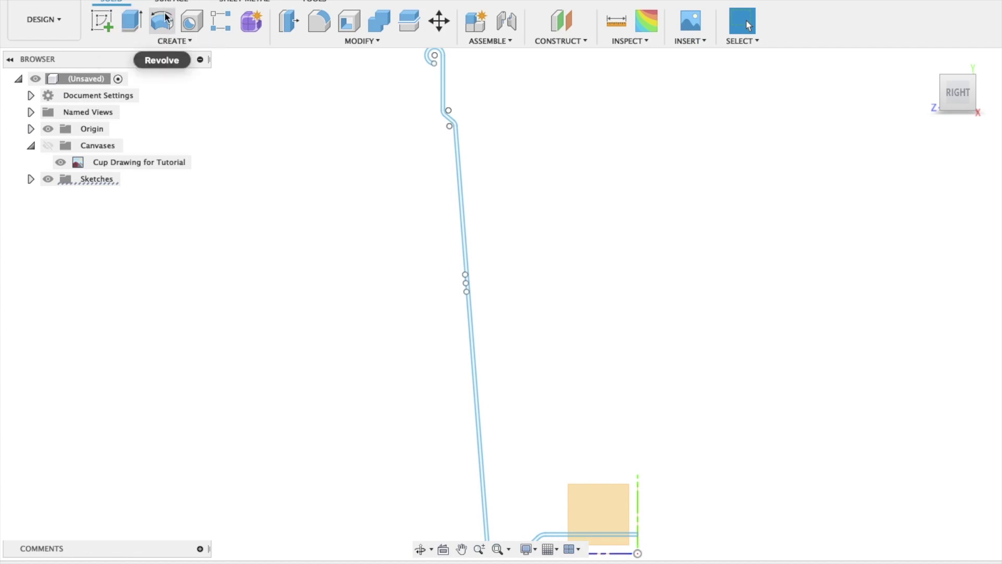
Step: Revolve the cup profile 360 degrees around the vertical Y axis as a new body
{"action": "left_click", "coordinate": [174, 40]}
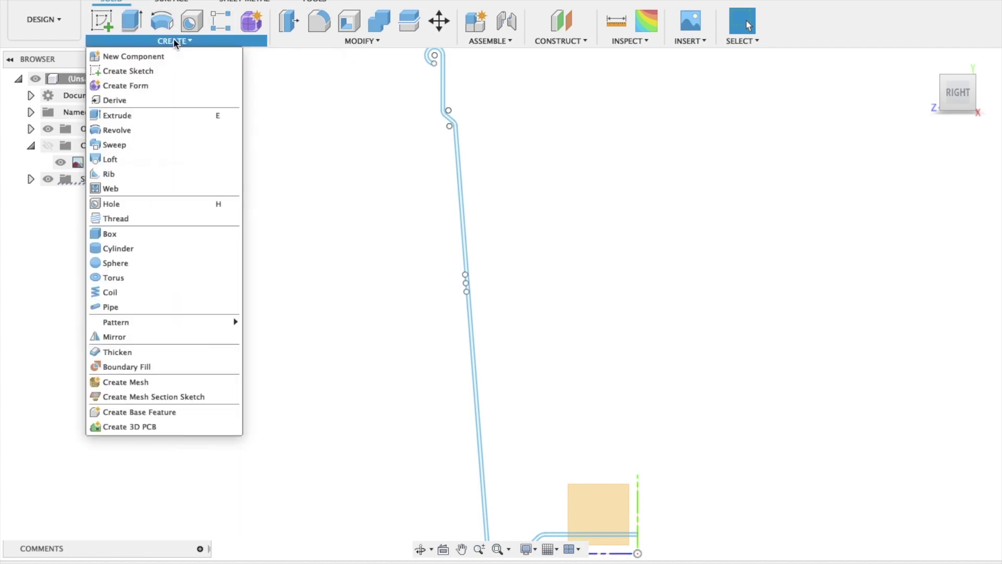
{"action": "left_click", "coordinate": [125, 130]}
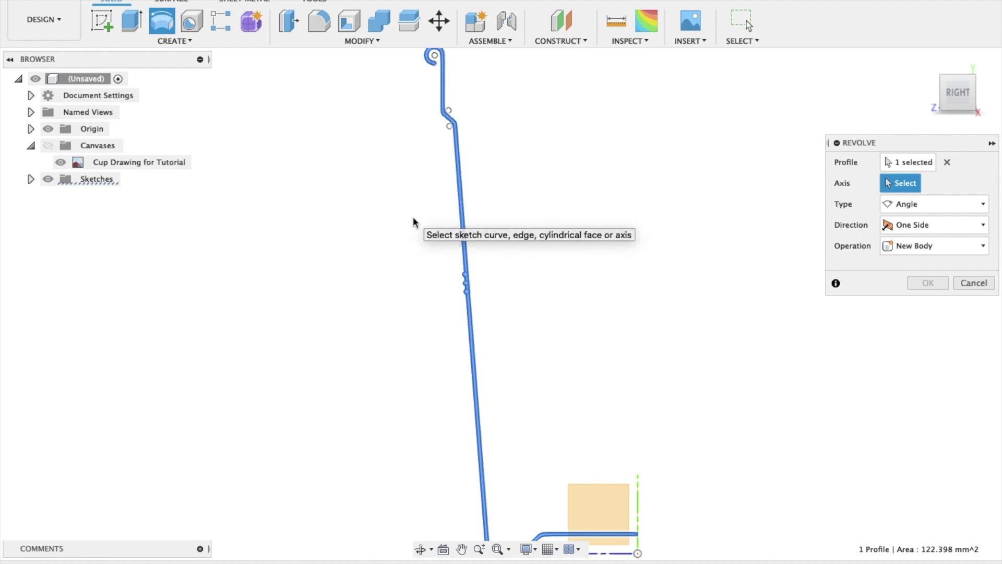
{"action": "key", "text": "F6"}
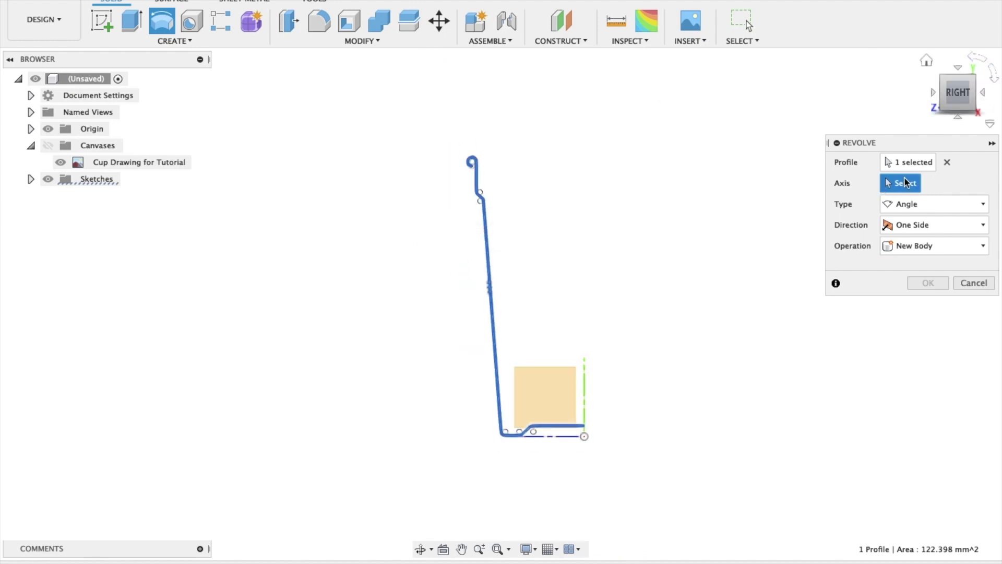
{"action": "left_click", "coordinate": [584, 383]}
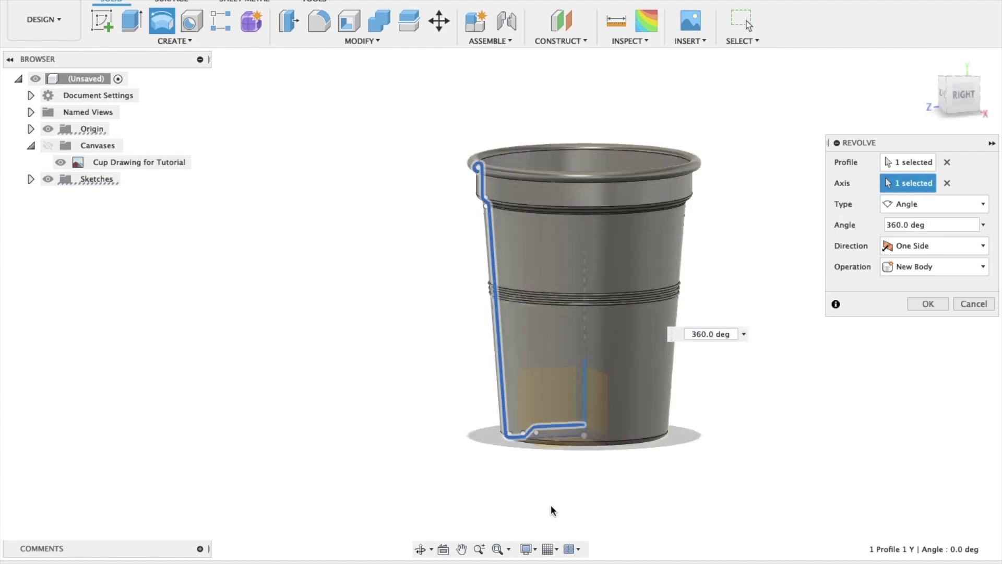
{"action": "left_click", "coordinate": [934, 305]}
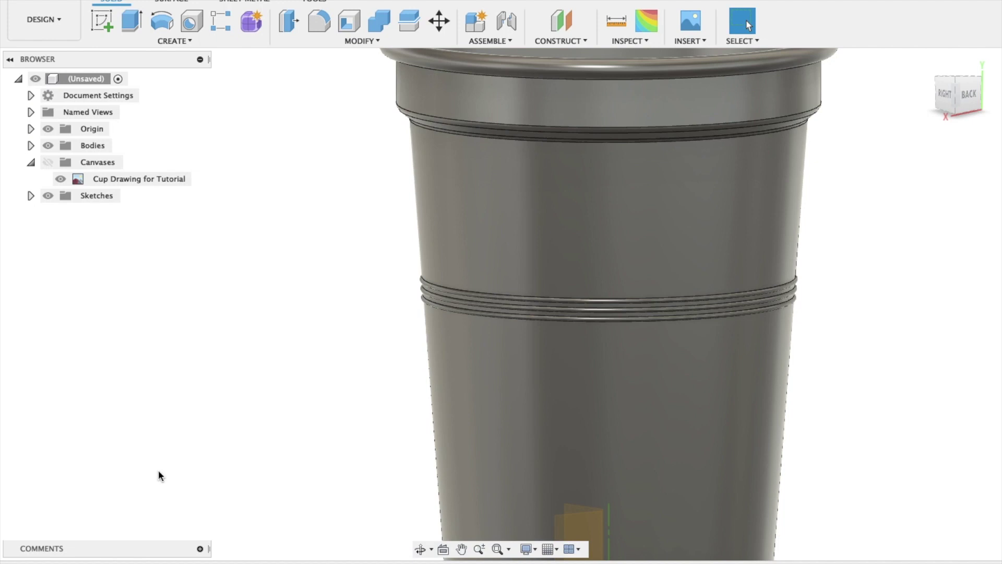
Step: Reopen the revolved cup's profile sketch, Sketch1, for editing
{"action": "key", "text": "F6"}
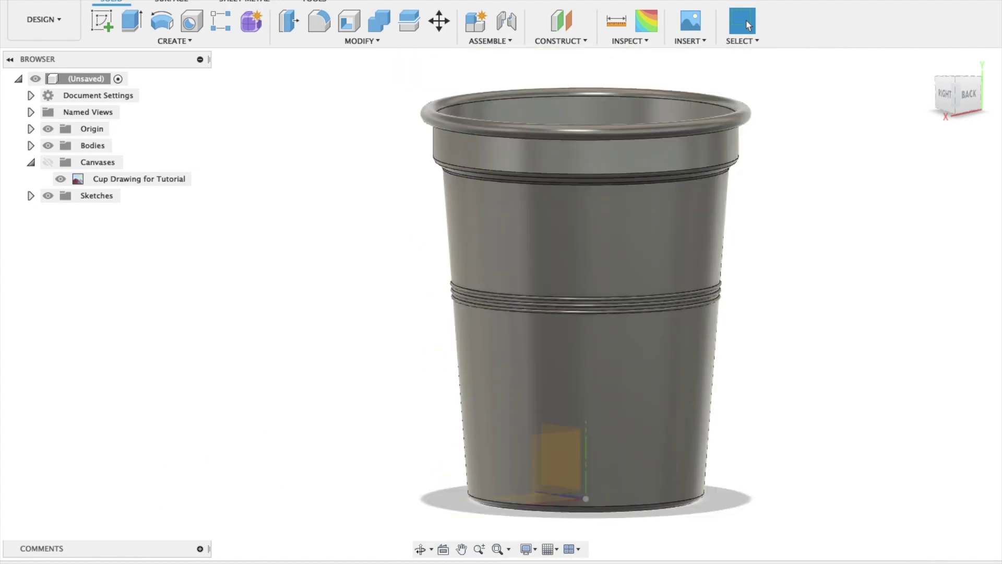
{"action": "right_click", "coordinate": [125, 559]}
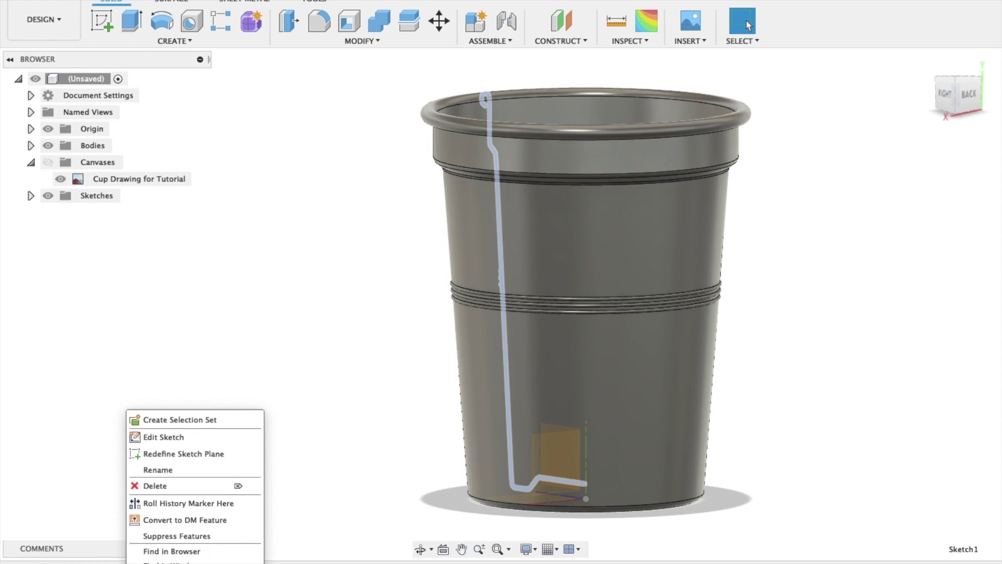
{"action": "left_click", "coordinate": [176, 436]}
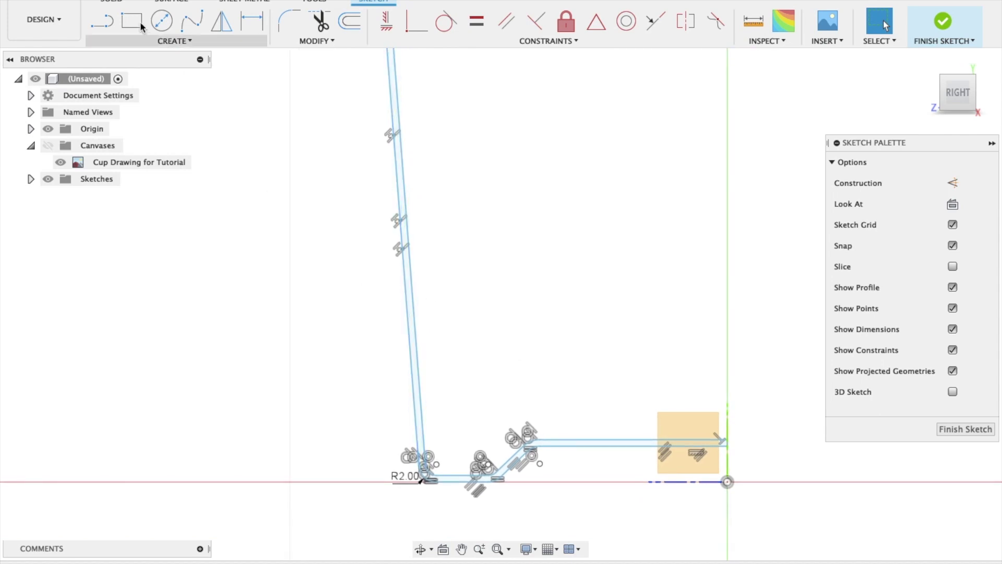
Step: Draw a 2-Point Circle about 3.3 mm in diameter on the tapered wall's outer line, in the lower part of the cup
{"action": "left_click", "coordinate": [169, 40]}
{"action": "mouse_move", "coordinate": [169, 86]}
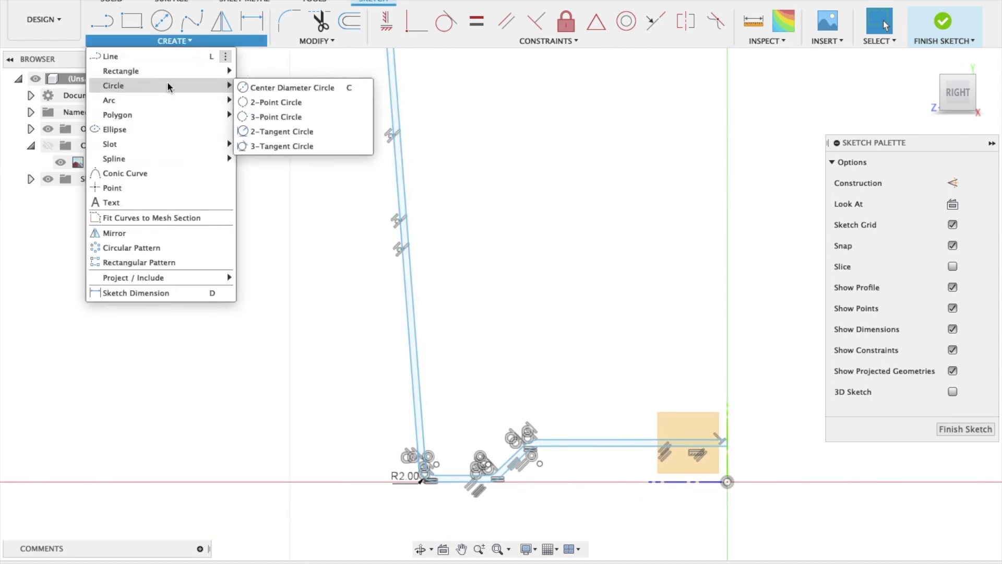
{"action": "left_click", "coordinate": [265, 106]}
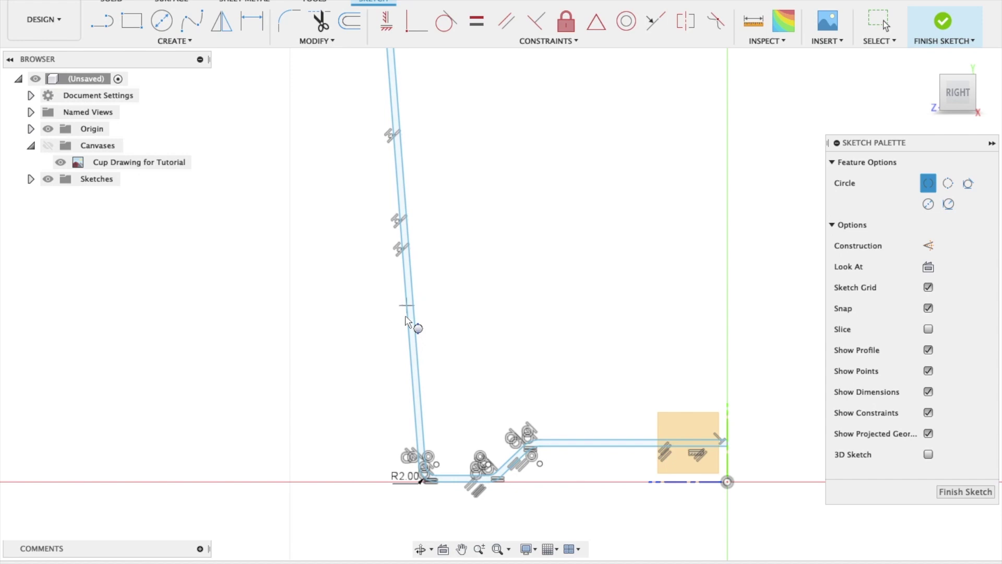
{"action": "left_click", "coordinate": [407, 306]}
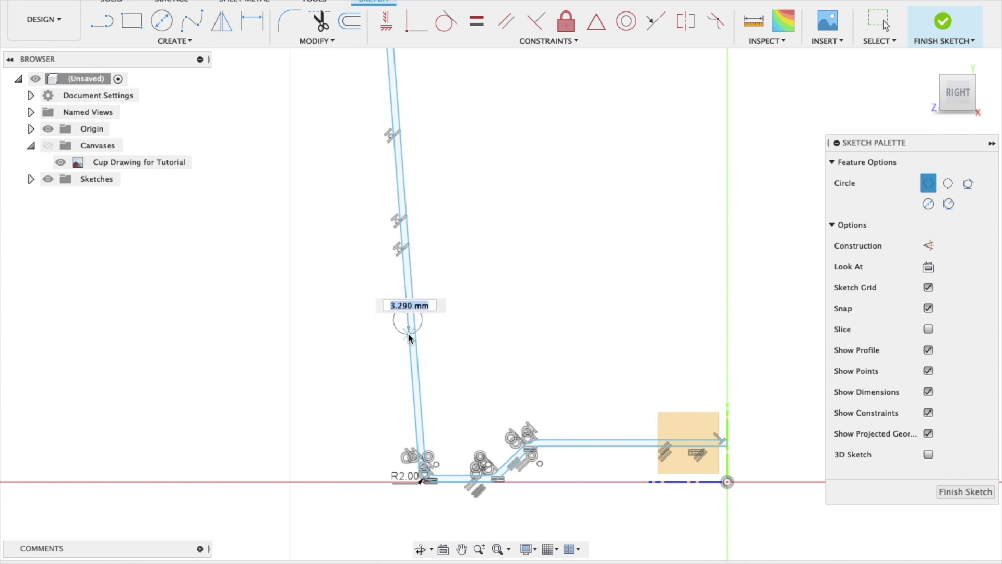
{"action": "left_click", "coordinate": [408, 337]}
Step: Trim the larger circle to an outward half-round bump joined to the wall, and finish the sketch to update the cup
{"action": "key", "text": "t"}
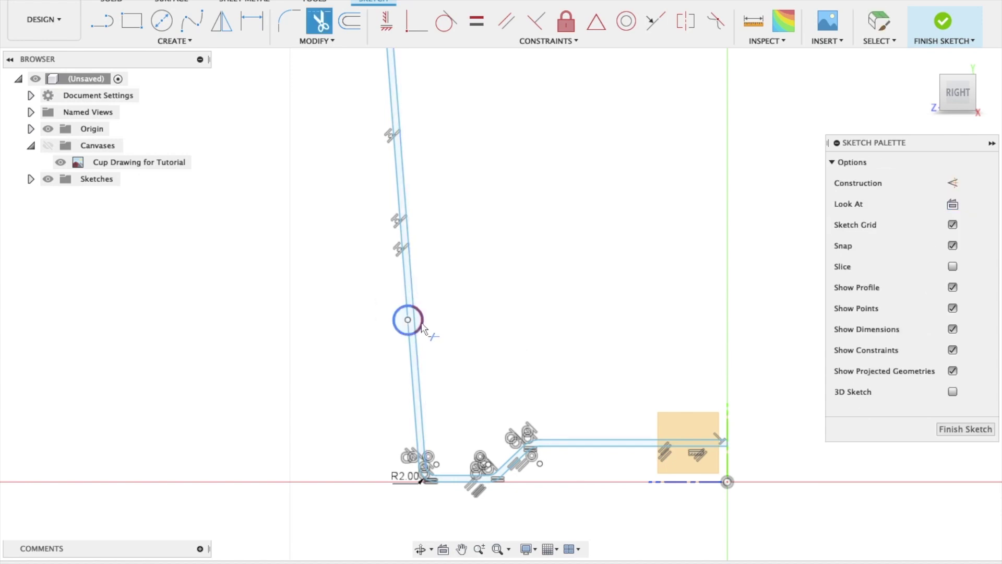
{"action": "scroll", "coordinate": [444, 353], "scroll_direction": "up", "scroll_amount": 5}
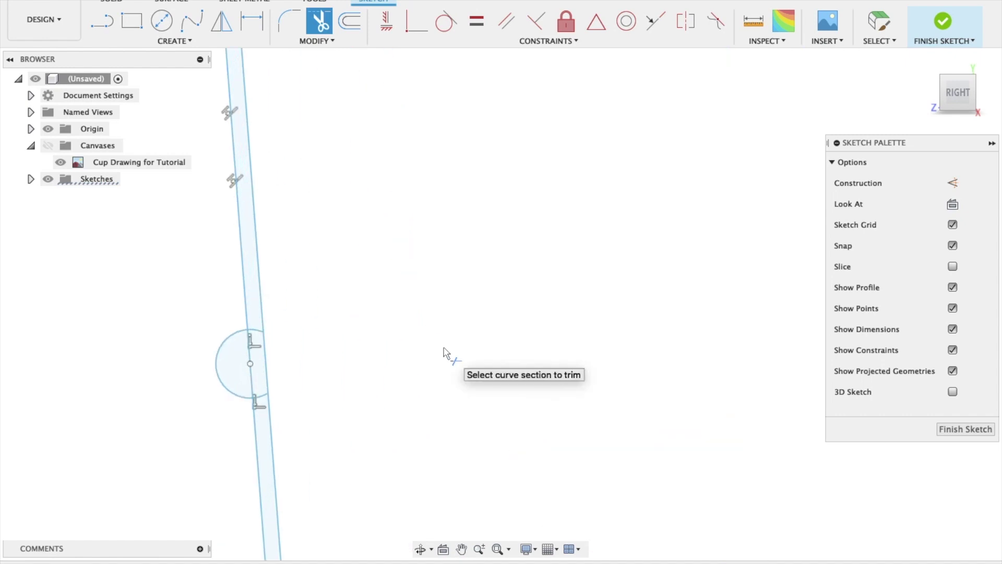
{"action": "scroll", "coordinate": [413, 351], "scroll_direction": "down", "scroll_amount": 5}
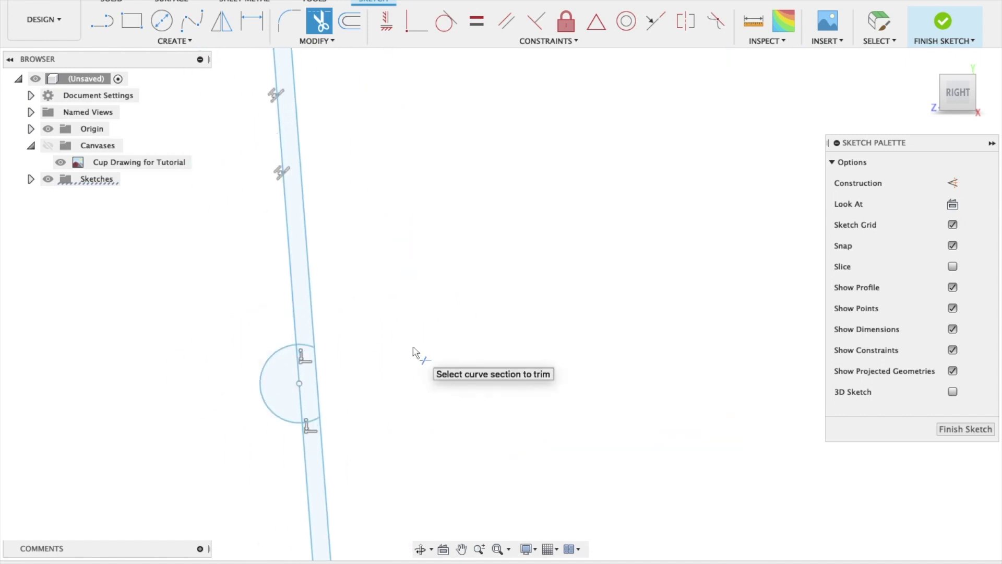
{"action": "scroll", "coordinate": [413, 351], "scroll_direction": "up", "scroll_amount": 3}
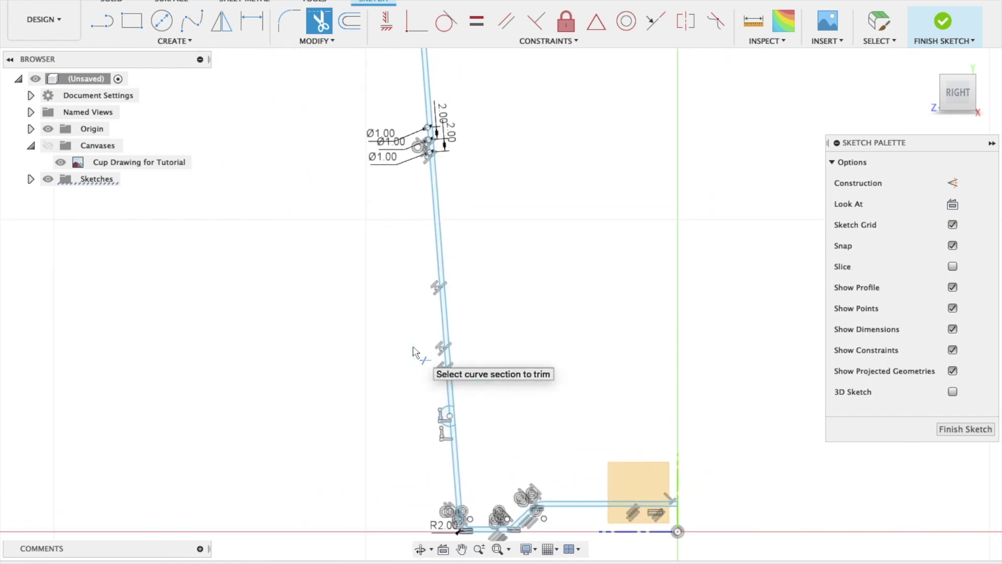
{"action": "scroll", "coordinate": [413, 351], "scroll_direction": "down", "scroll_amount": 5}
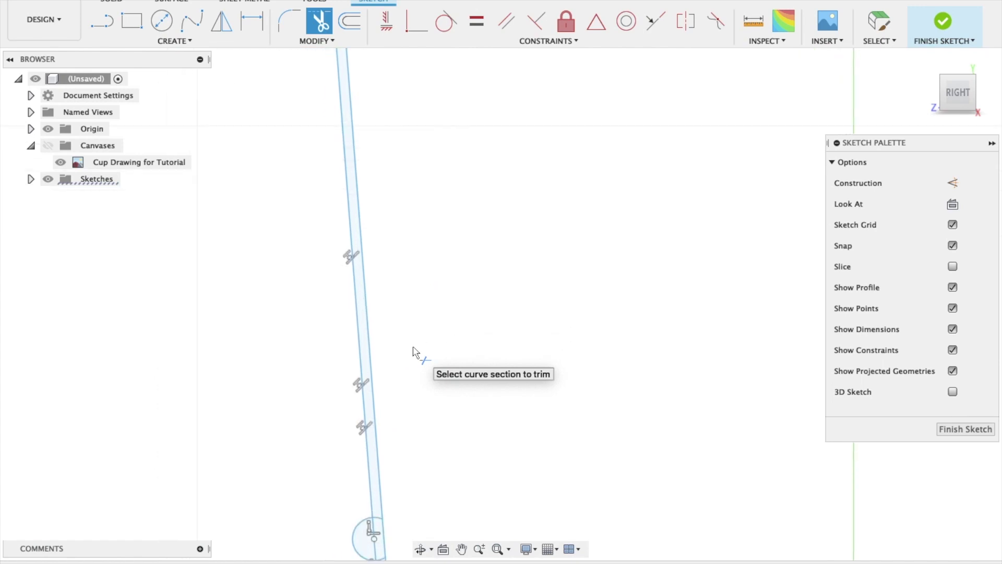
{"action": "scroll", "coordinate": [413, 351], "scroll_direction": "right", "scroll_amount": 5}
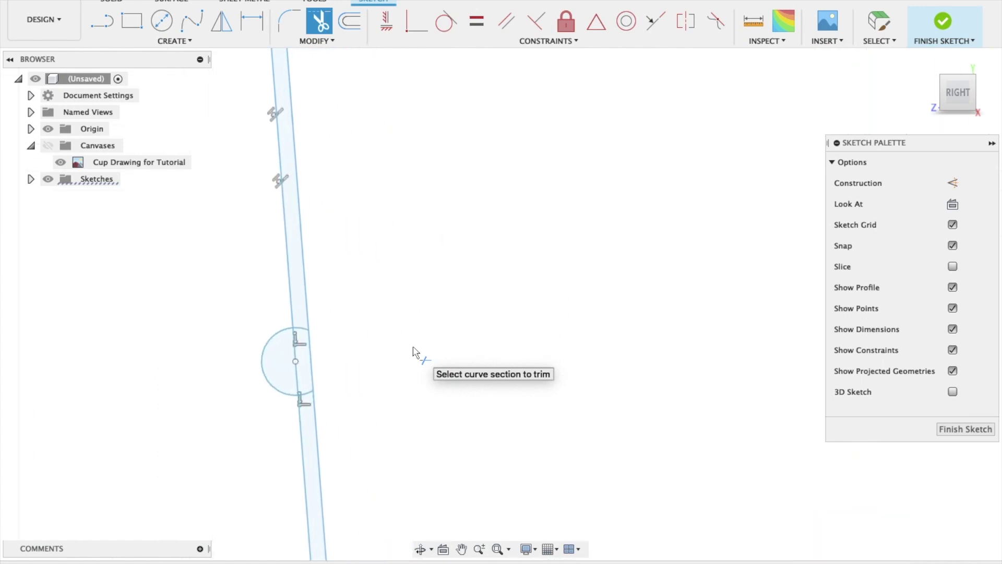
{"action": "scroll", "coordinate": [403, 347], "scroll_direction": "up", "scroll_amount": 3}
{"action": "left_click", "coordinate": [308, 328]}
{"action": "left_click", "coordinate": [308, 327]}
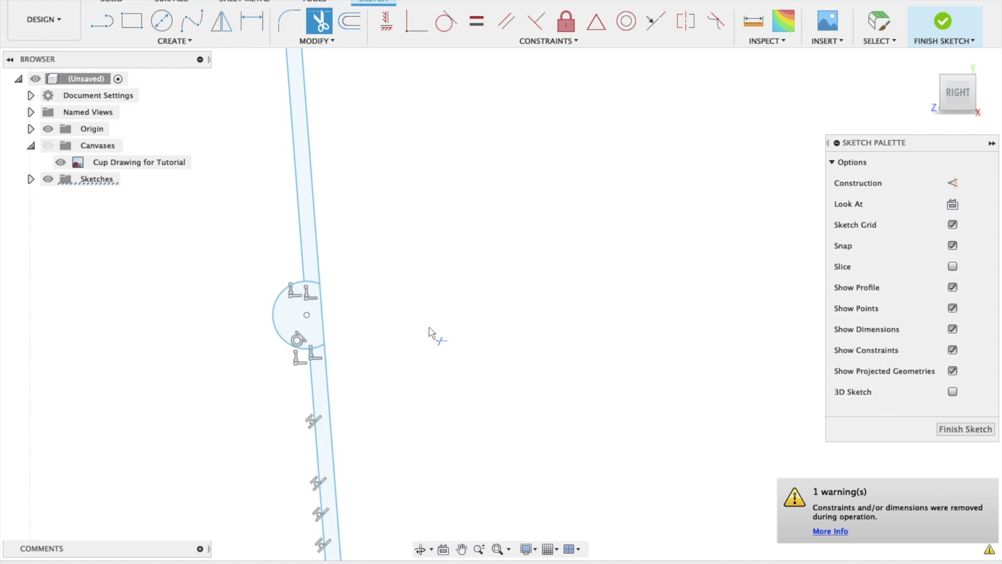
{"action": "left_click", "coordinate": [320, 320]}
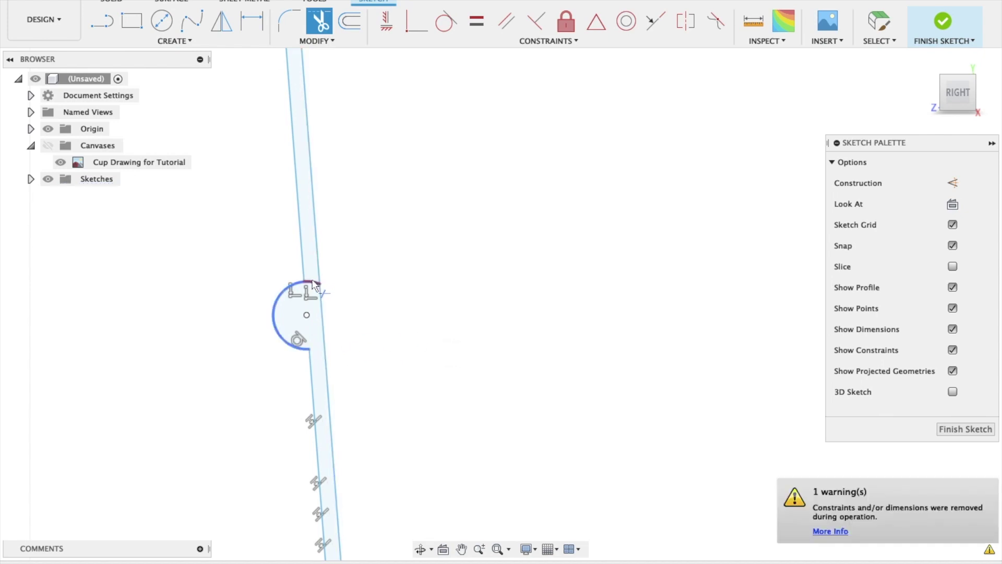
{"action": "scroll", "coordinate": [365, 369], "scroll_direction": "down", "scroll_amount": 3}
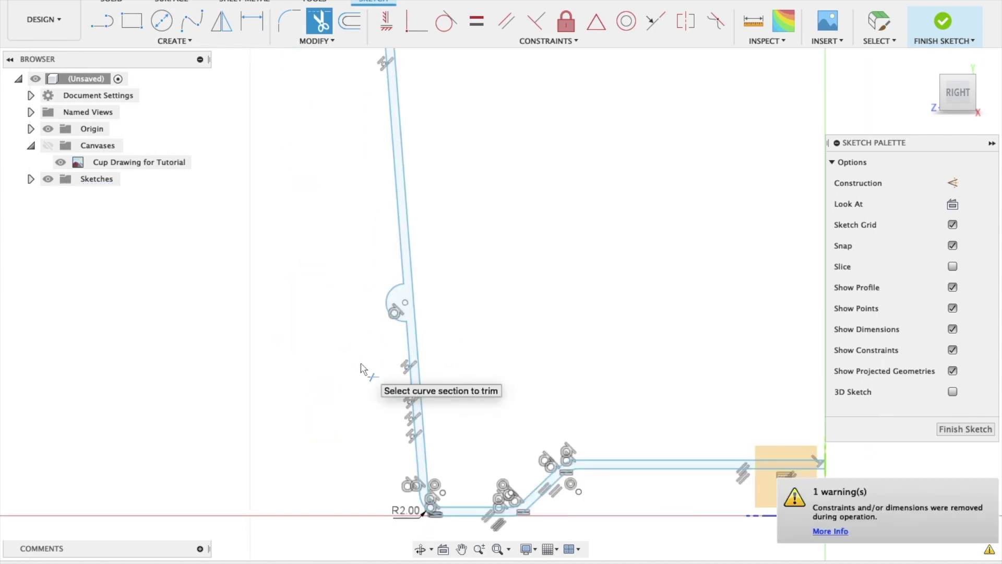
{"action": "left_click", "coordinate": [959, 431]}
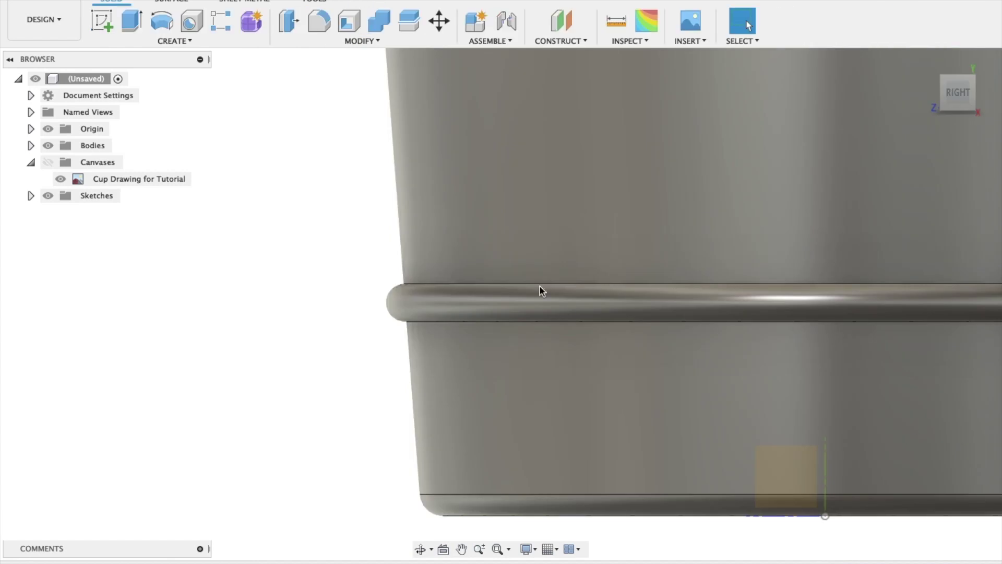